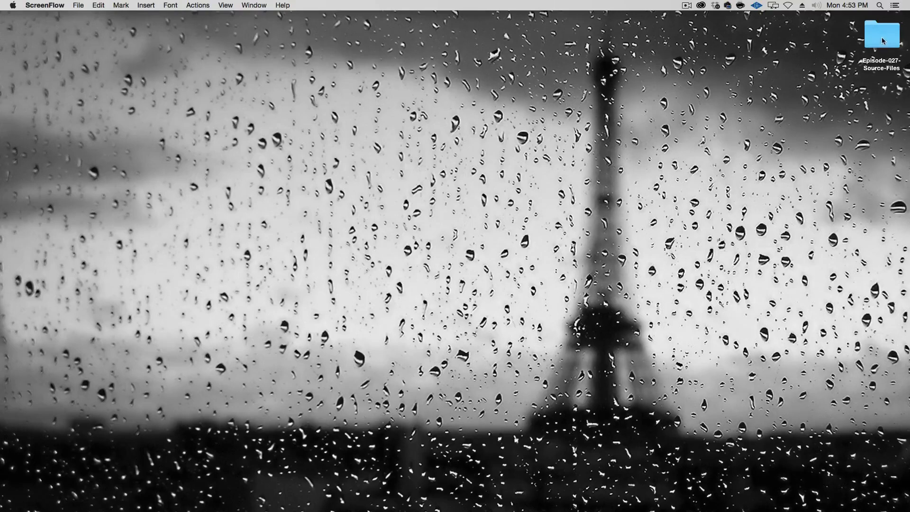
Open Woman.jpg from the Episode-027-Source-Files folder in Photoshop
{"action": "left_click", "coordinate": [882, 39]}
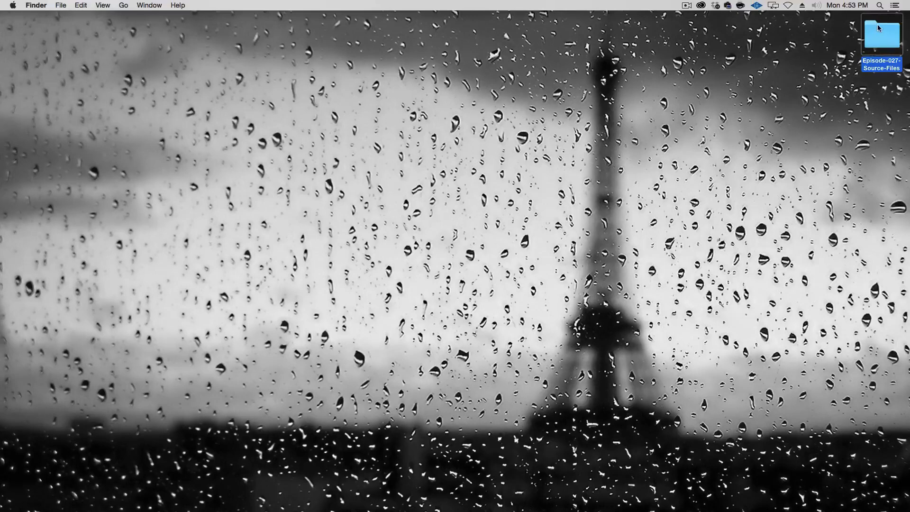
{"action": "double_click", "coordinate": [877, 28]}
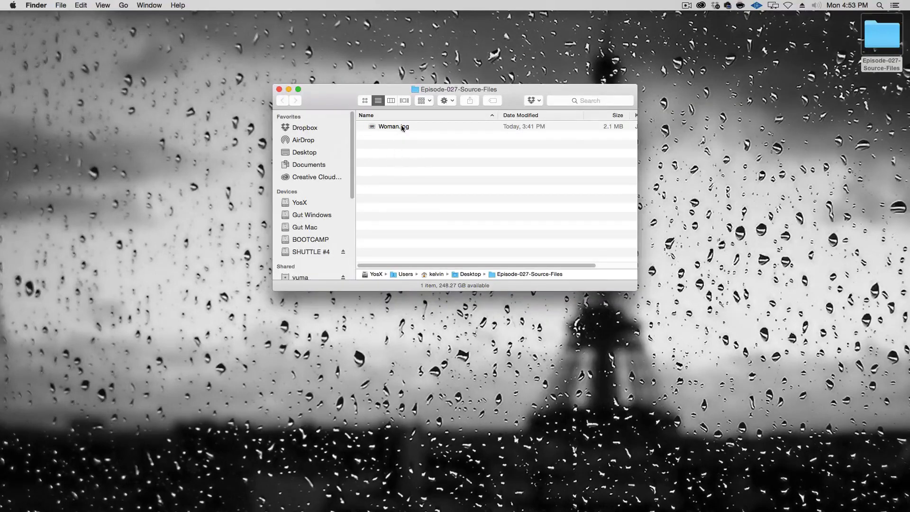
{"action": "double_click", "coordinate": [393, 127]}
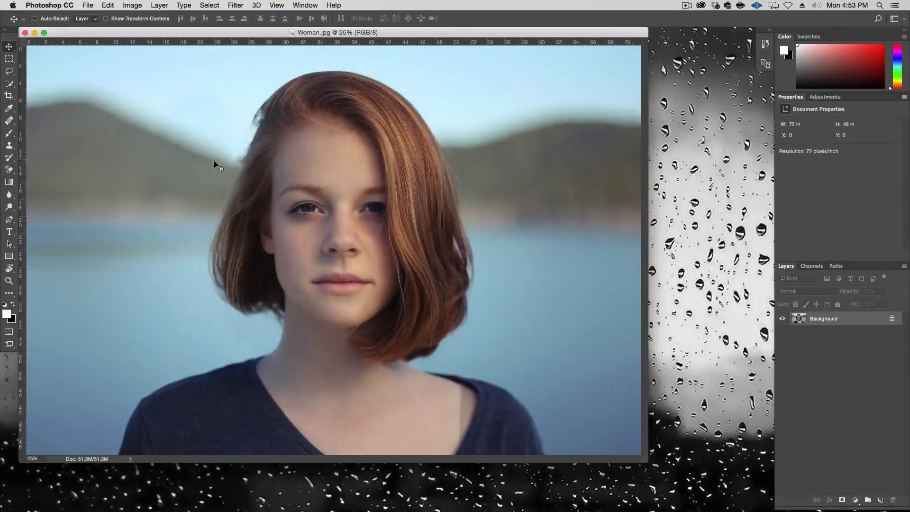
Hide the rulers and frame the woman's face and hair at 50% zoom
{"action": "key", "text": "super"}
{"action": "key", "text": "super+r"}
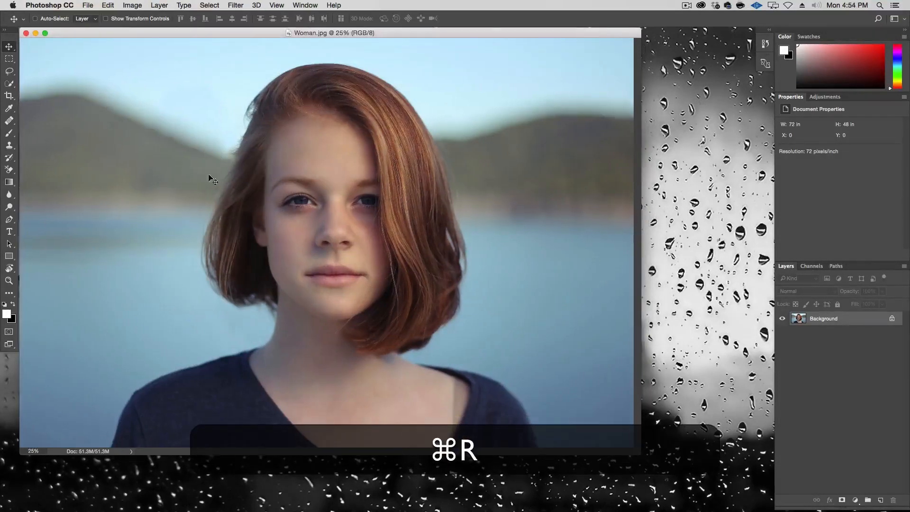
{"action": "key", "text": "super+plus"}
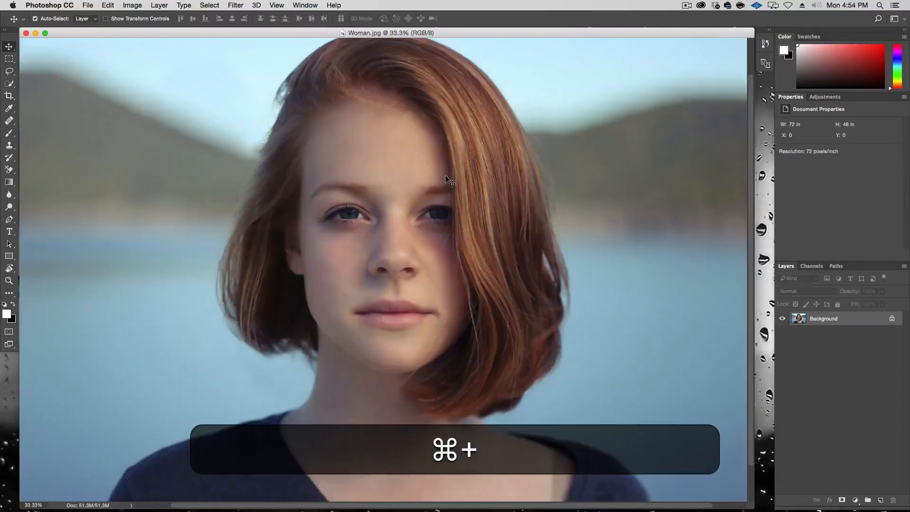
{"action": "key", "text": "super+plus"}
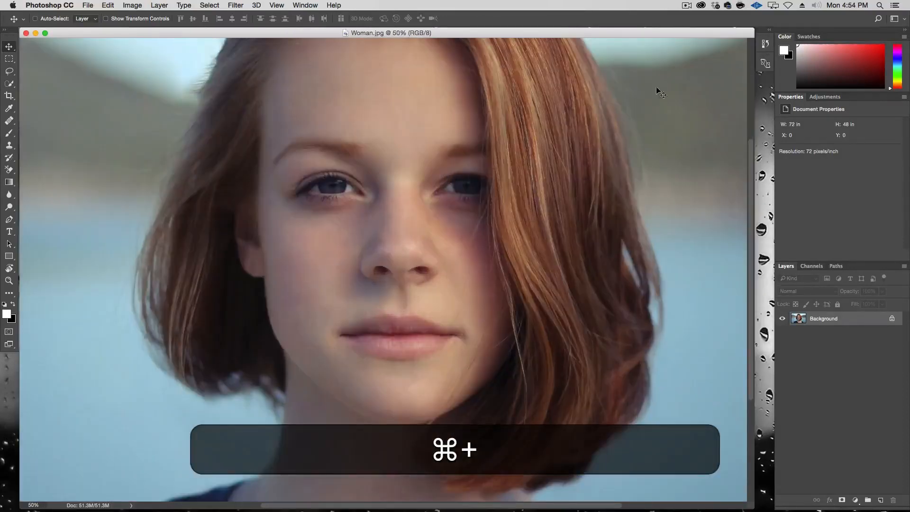
{"action": "left_click", "coordinate": [895, 18]}
{"action": "left_click", "coordinate": [893, 58]}
{"action": "key", "text": "space"}
{"action": "left_click_drag", "start_coordinate": [559, 195], "coordinate": [597, 225]}
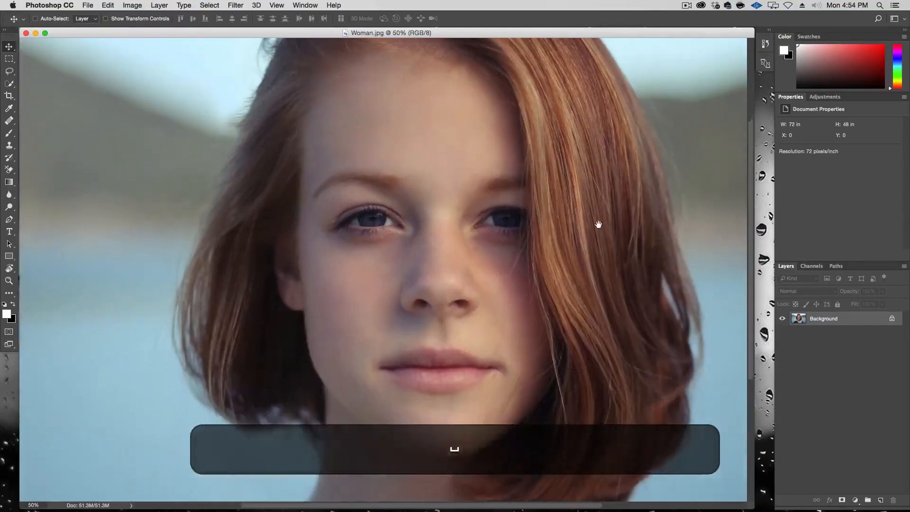
Select the hair from the visible ear's side up across the crown with the Quick Selection tool
{"action": "left_click", "coordinate": [9, 86]}
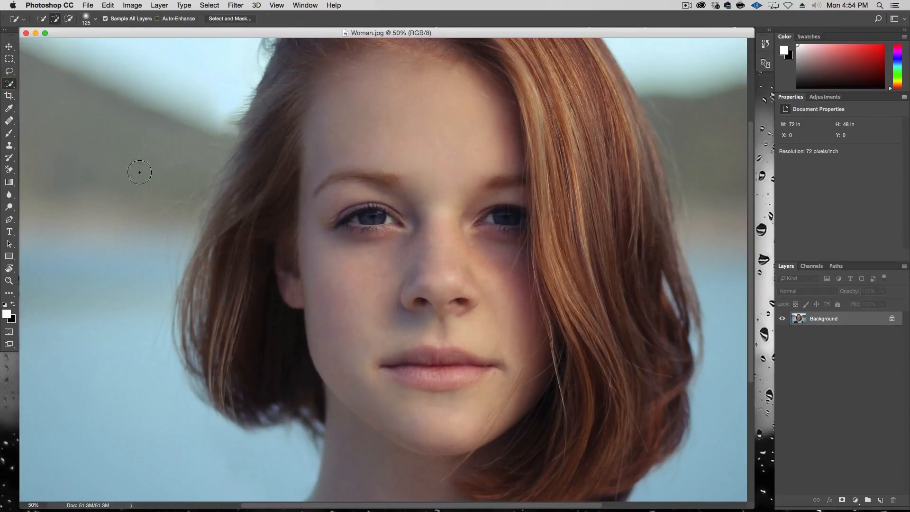
{"action": "mouse_move", "coordinate": [223, 386]}
{"action": "left_mouse_down"}
{"action": "mouse_move", "coordinate": [262, 392]}
{"action": "mouse_move", "coordinate": [248, 315]}
{"action": "mouse_move", "coordinate": [223, 375]}
{"action": "mouse_move", "coordinate": [207, 283]}
{"action": "left_mouse_up"}
{"action": "key", "text": "space"}
{"action": "left_click_drag", "start_coordinate": [257, 211], "coordinate": [242, 309]}
{"action": "mouse_move", "coordinate": [205, 372]}
{"action": "left_mouse_down"}
{"action": "mouse_move", "coordinate": [232, 250]}
{"action": "mouse_move", "coordinate": [248, 235]}
{"action": "mouse_move", "coordinate": [289, 122]}
{"action": "mouse_move", "coordinate": [325, 101]}
{"action": "mouse_move", "coordinate": [450, 88]}
{"action": "mouse_move", "coordinate": [526, 106]}
{"action": "left_mouse_up"}
Extend the quick selection over the long hair on the other side of the face, down to its ends
{"action": "key", "text": "space"}
{"action": "left_click_drag", "start_coordinate": [575, 210], "coordinate": [475, 155]}
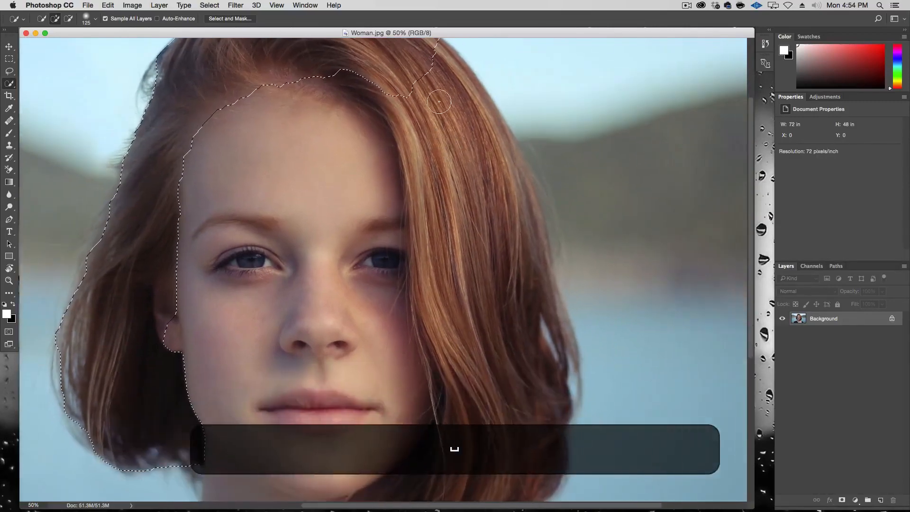
{"action": "mouse_move", "coordinate": [490, 209]}
{"action": "left_mouse_down"}
{"action": "mouse_move", "coordinate": [496, 246]}
{"action": "mouse_move", "coordinate": [511, 208]}
{"action": "mouse_move", "coordinate": [526, 308]}
{"action": "left_mouse_up"}
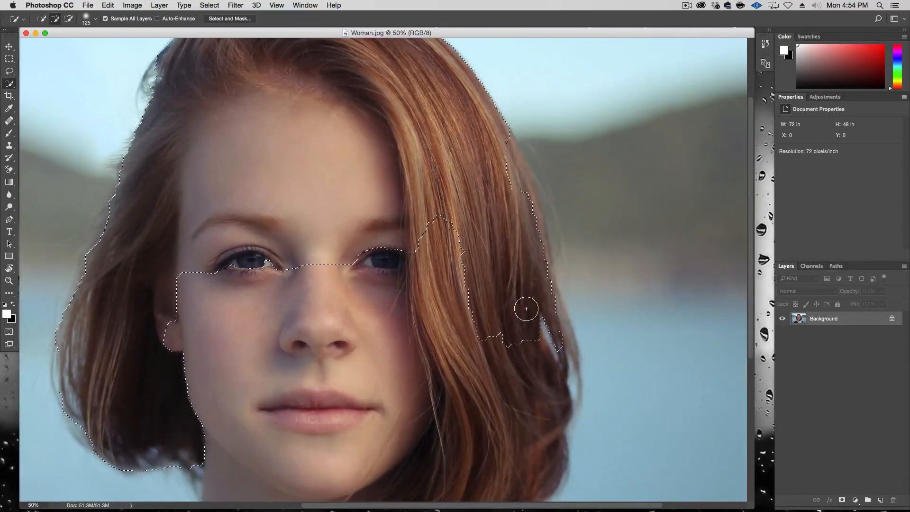
{"action": "key", "text": "space"}
{"action": "left_click_drag", "start_coordinate": [514, 349], "coordinate": [485, 175]}
{"action": "mouse_move", "coordinate": [483, 192]}
{"action": "left_mouse_down"}
{"action": "mouse_move", "coordinate": [416, 341]}
{"action": "mouse_move", "coordinate": [356, 364]}
{"action": "mouse_move", "coordinate": [463, 334]}
{"action": "mouse_move", "coordinate": [325, 402]}
{"action": "left_mouse_up"}
Subtract the neck and chest skin from the hair selection
{"action": "key", "text": "space"}
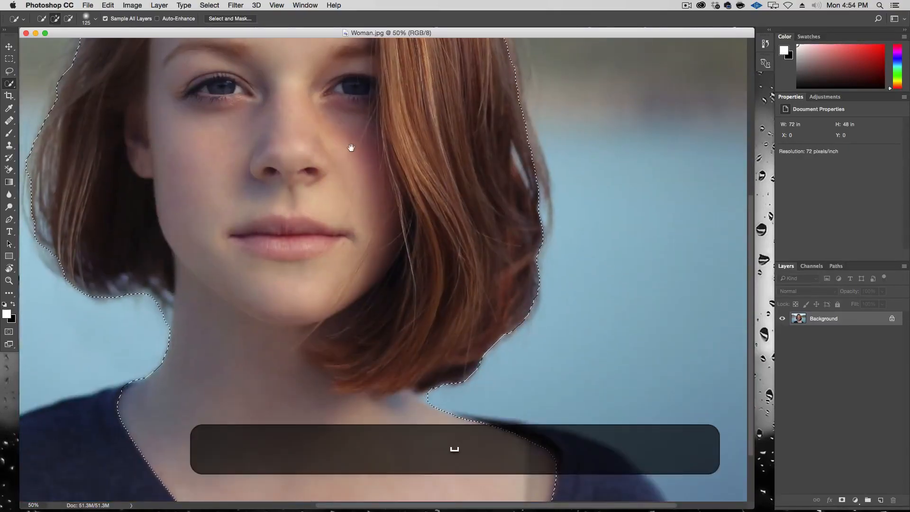
{"action": "left_click_drag", "start_coordinate": [349, 147], "coordinate": [444, 138]}
{"action": "left_click_drag", "start_coordinate": [354, 322], "coordinate": [322, 257]}
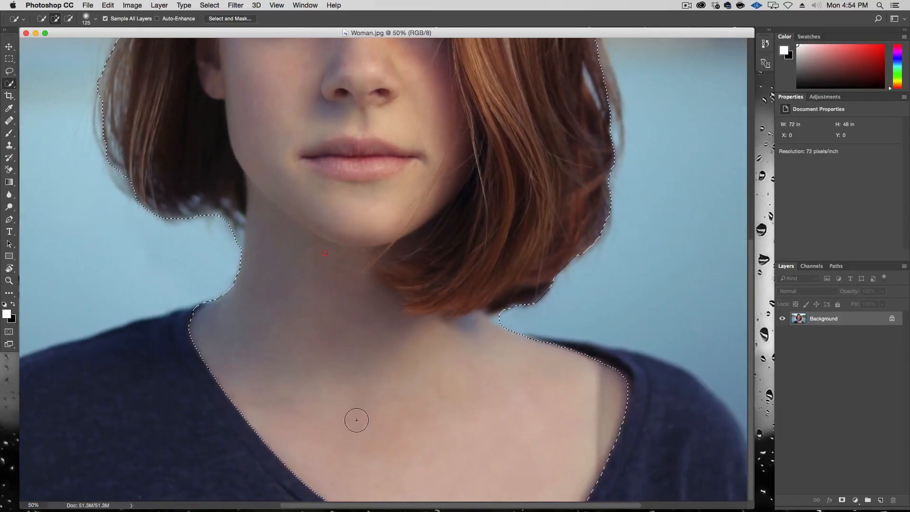
{"action": "key", "text": "alt"}
{"action": "mouse_move", "coordinate": [378, 387]}
{"action": "left_mouse_down"}
{"action": "mouse_move", "coordinate": [515, 453]}
{"action": "mouse_move", "coordinate": [586, 434]}
{"action": "mouse_move", "coordinate": [468, 403]}
{"action": "mouse_move", "coordinate": [396, 368]}
{"action": "mouse_move", "coordinate": [322, 299]}
{"action": "left_mouse_up"}
Subtract the face and the visible ear so that only the hair is selected
{"action": "scroll", "coordinate": [338, 258], "scroll_direction": "up", "scroll_amount": 5}
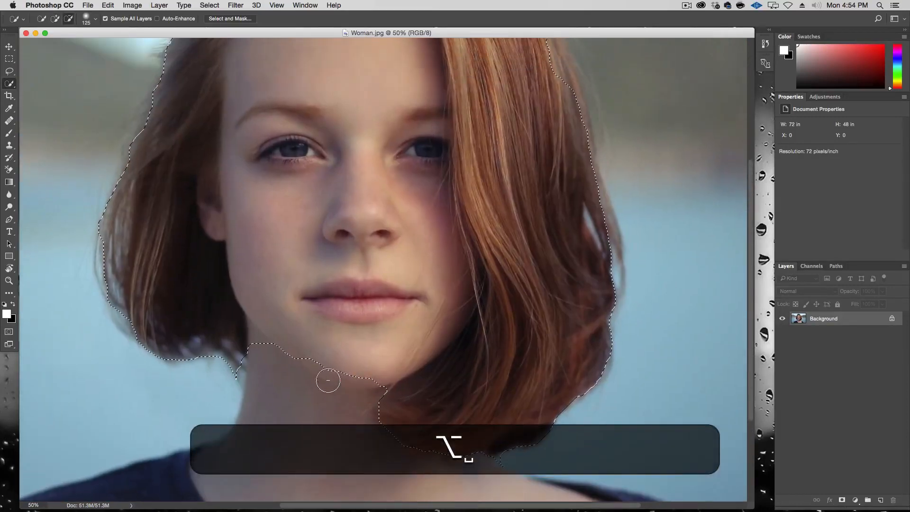
{"action": "mouse_move", "coordinate": [325, 376]}
{"action": "left_mouse_down"}
{"action": "mouse_move", "coordinate": [375, 340]}
{"action": "mouse_move", "coordinate": [412, 264]}
{"action": "mouse_move", "coordinate": [404, 199]}
{"action": "mouse_move", "coordinate": [356, 157]}
{"action": "mouse_move", "coordinate": [380, 305]}
{"action": "mouse_move", "coordinate": [386, 219]}
{"action": "mouse_move", "coordinate": [340, 169]}
{"action": "left_mouse_up"}
{"action": "scroll", "coordinate": [355, 157], "scroll_direction": "up", "scroll_amount": 5}
{"action": "scroll", "coordinate": [286, 311], "scroll_direction": "down", "scroll_amount": 5}
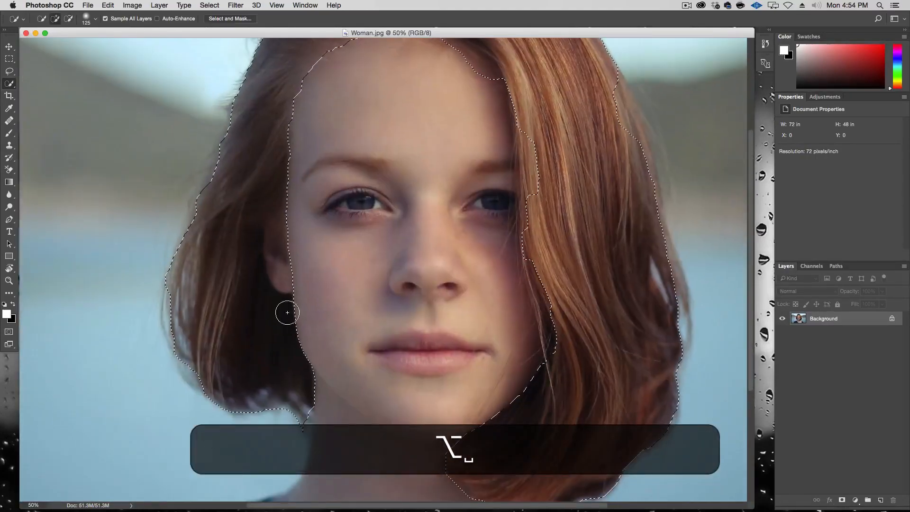
{"action": "left_click_drag", "start_coordinate": [286, 311], "coordinate": [293, 277]}
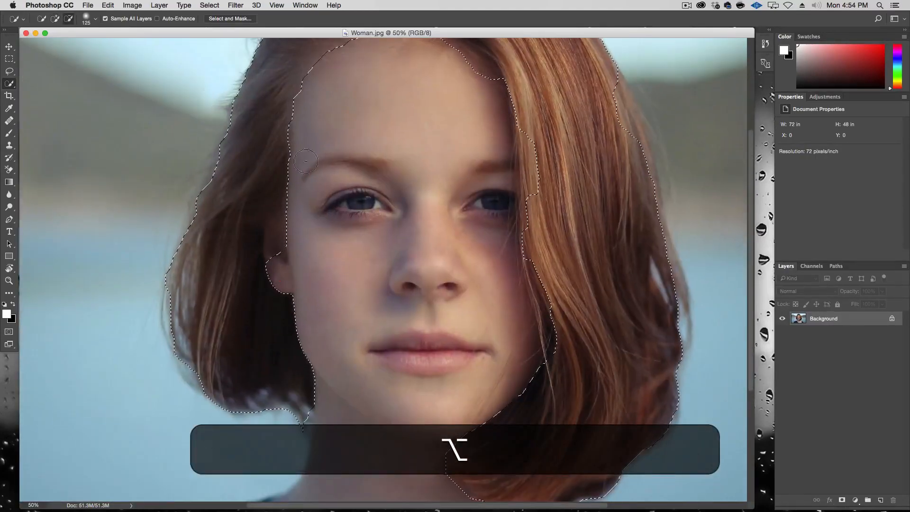
Inspect the selection edge around the crown, the forehead and the outer side of the long hair
{"action": "scroll", "coordinate": [405, 291], "scroll_direction": "right", "scroll_amount": 3}
{"action": "scroll", "coordinate": [405, 291], "scroll_direction": "up", "scroll_amount": 5}
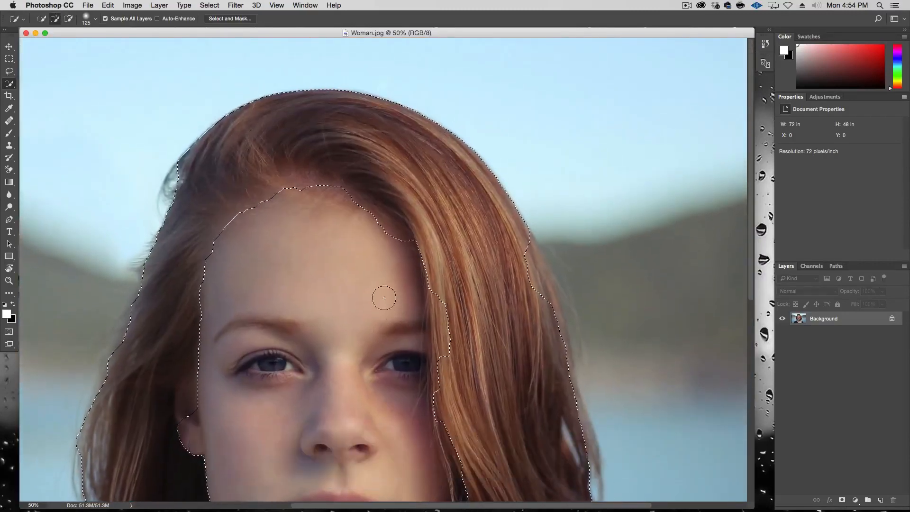
{"action": "scroll", "coordinate": [262, 246], "scroll_direction": "down", "scroll_amount": 4}
{"action": "scroll", "coordinate": [262, 246], "scroll_direction": "right", "scroll_amount": 6}
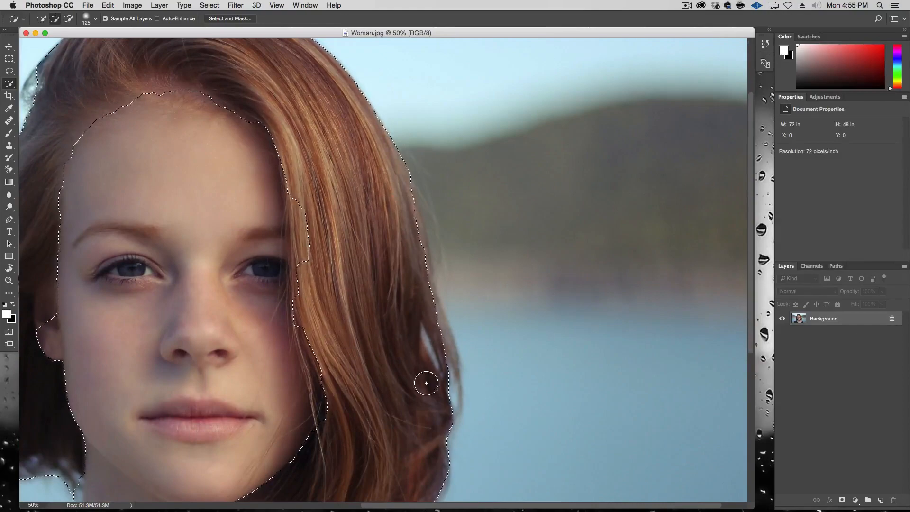
{"action": "left_click_drag", "start_coordinate": [426, 382], "coordinate": [439, 213]}
{"action": "left_click_drag", "start_coordinate": [307, 314], "coordinate": [576, 276]}
{"action": "left_click_drag", "start_coordinate": [482, 57], "coordinate": [448, 321]}
Open Select and Mask and refine the hairline from the temple down to the ear with the Refine Edge Brush
{"action": "left_click", "coordinate": [217, 19]}
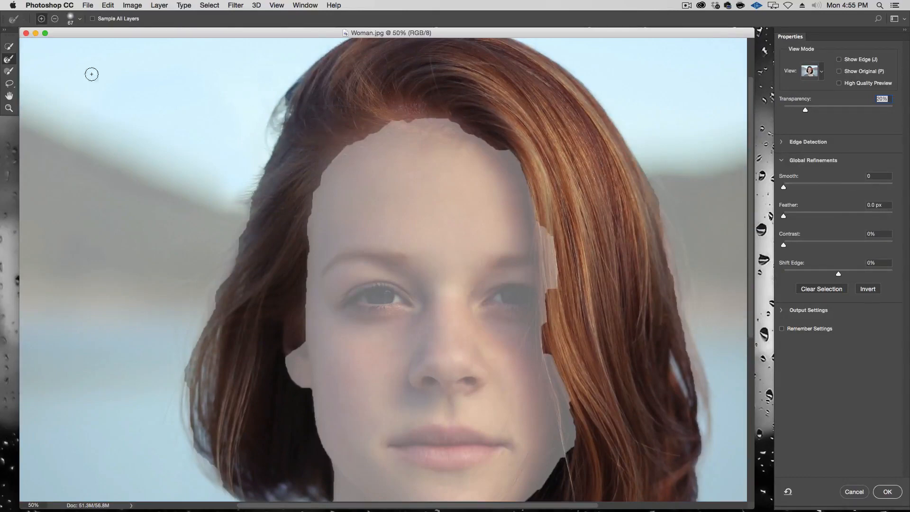
{"action": "left_click", "coordinate": [9, 59]}
{"action": "mouse_move", "coordinate": [321, 155]}
{"action": "left_mouse_down"}
{"action": "mouse_move", "coordinate": [313, 174]}
{"action": "mouse_move", "coordinate": [344, 149]}
{"action": "mouse_move", "coordinate": [307, 223]}
{"action": "mouse_move", "coordinate": [299, 347]}
{"action": "left_mouse_up"}
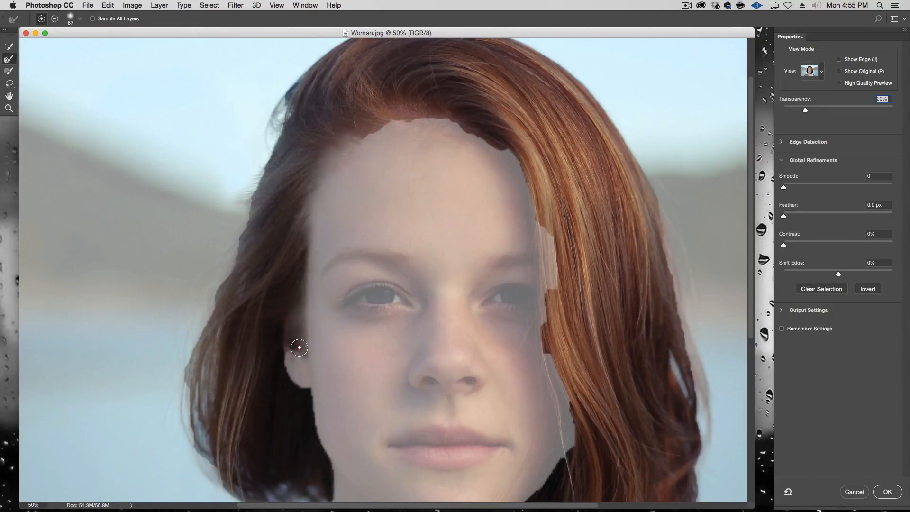
Enlarge the Refine Edge Brush to 187 px and refine the hair ends and outer edge below the ear
{"action": "key", "text": "space"}
{"action": "left_click_drag", "start_coordinate": [342, 423], "coordinate": [352, 317]}
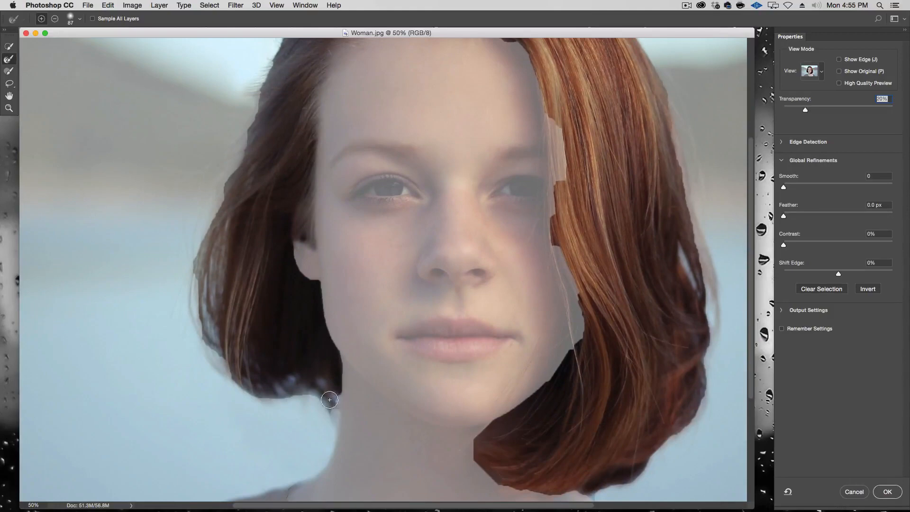
{"action": "key", "text": "ctrl+alt"}
{"action": "left_click_drag", "start_coordinate": [302, 389], "coordinate": [309, 389]}
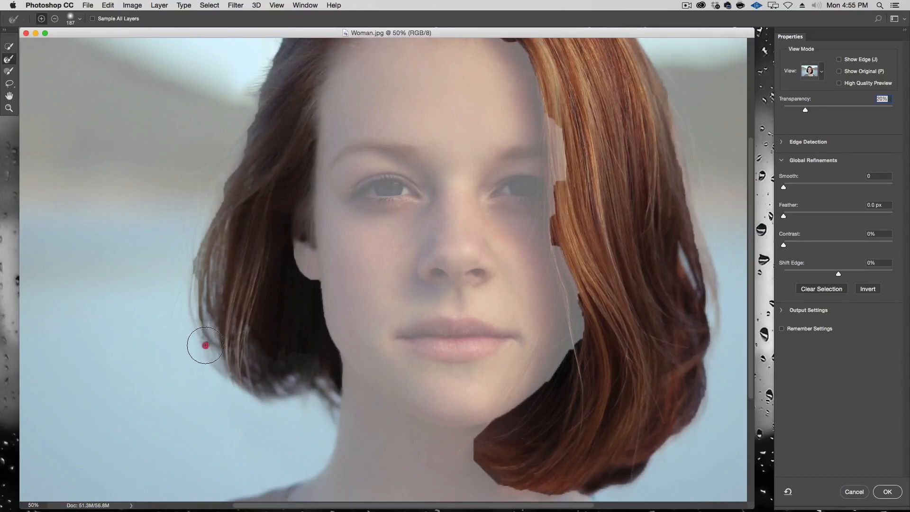
{"action": "mouse_move", "coordinate": [205, 345]}
{"action": "left_mouse_down"}
{"action": "mouse_move", "coordinate": [210, 228]}
{"action": "mouse_move", "coordinate": [234, 174]}
{"action": "mouse_move", "coordinate": [231, 382]}
{"action": "left_mouse_up"}
Refine the outer hair edge up towards the crown, reducing the brush to 71 px for the loose wisps
{"action": "key", "text": "space"}
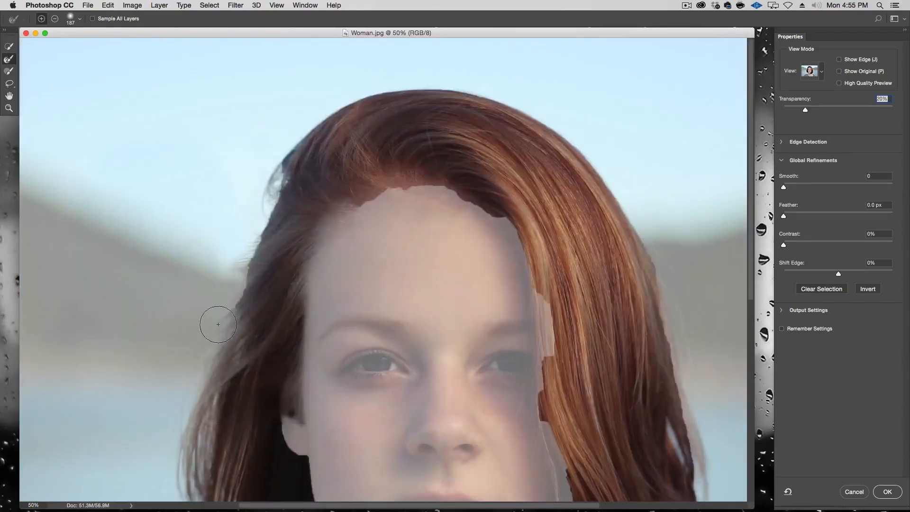
{"action": "left_click_drag", "start_coordinate": [218, 324], "coordinate": [238, 263]}
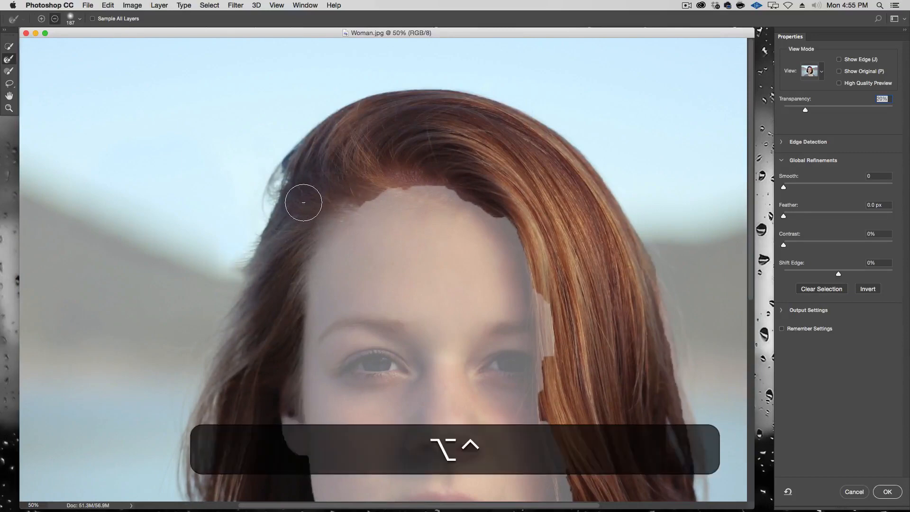
{"action": "left_click_drag", "start_coordinate": [302, 200], "coordinate": [275, 203]}
{"action": "left_click_drag", "start_coordinate": [245, 273], "coordinate": [271, 210]}
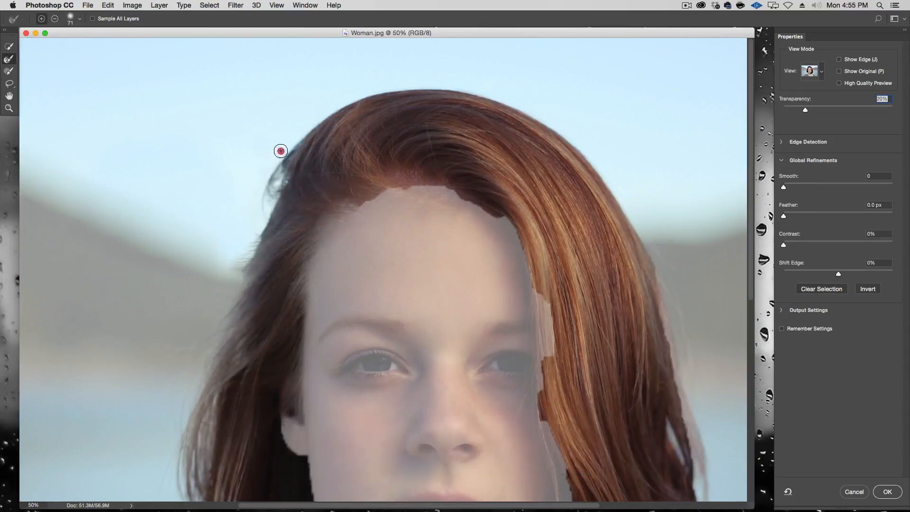
Refine the forehead hairline with a 135 px brush and the strands beside the shaded cheek with a 95 px brush
{"action": "left_click_drag", "start_coordinate": [281, 152], "coordinate": [312, 150]}
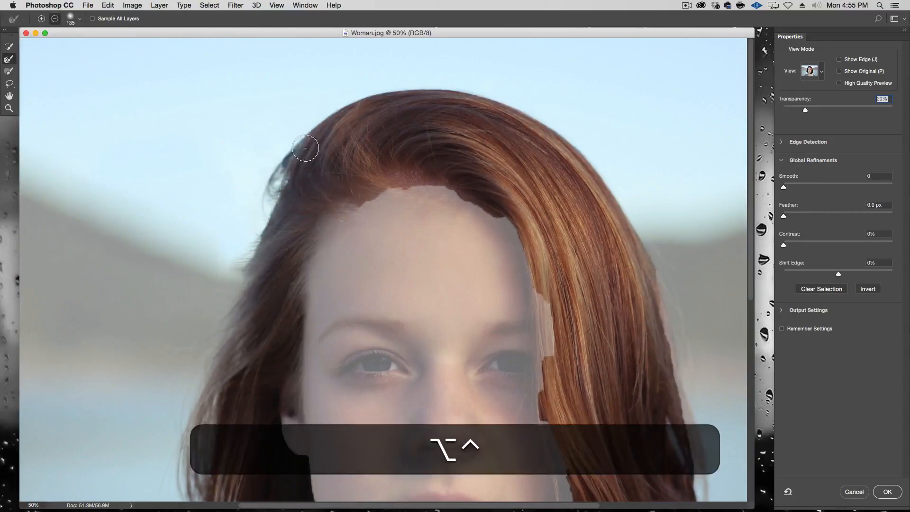
{"action": "left_click_drag", "start_coordinate": [629, 167], "coordinate": [469, 102]}
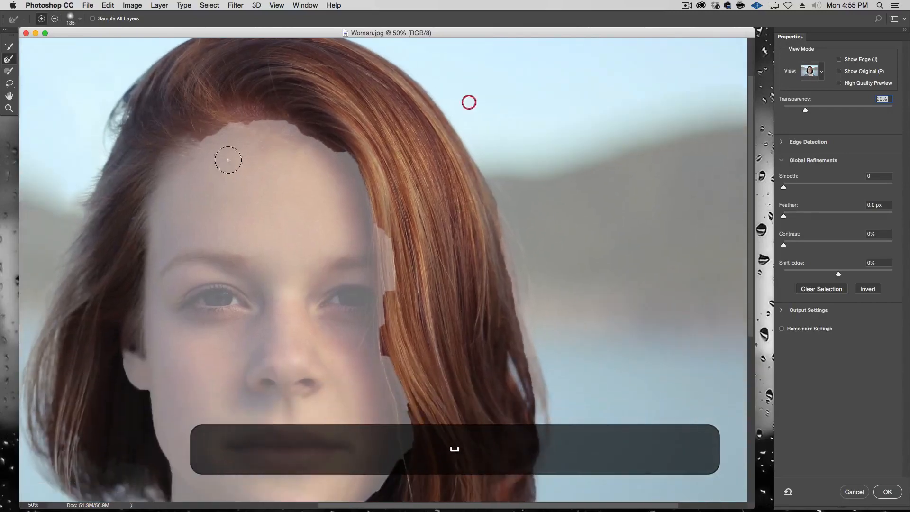
{"action": "mouse_move", "coordinate": [197, 136]}
{"action": "left_mouse_down"}
{"action": "mouse_move", "coordinate": [242, 115]}
{"action": "mouse_move", "coordinate": [300, 126]}
{"action": "mouse_move", "coordinate": [342, 156]}
{"action": "left_mouse_up"}
{"action": "left_click_drag", "start_coordinate": [379, 204], "coordinate": [360, 205]}
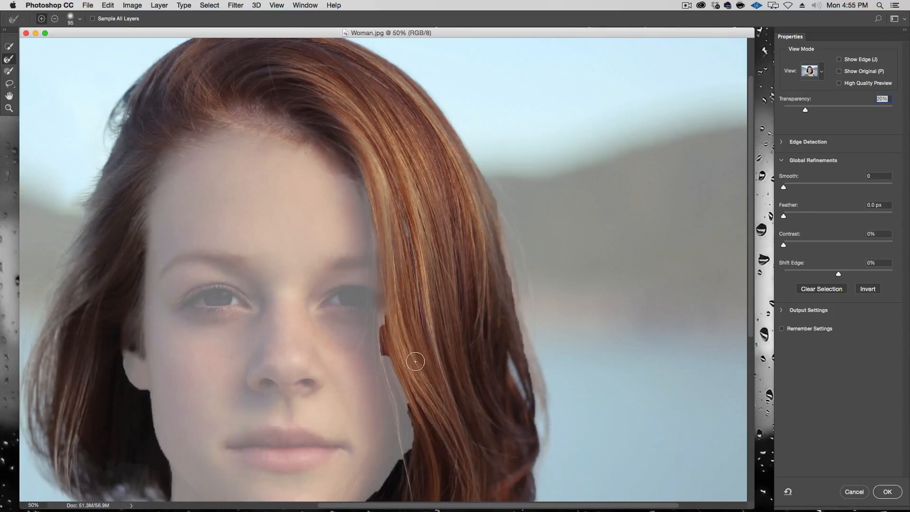
{"action": "mouse_move", "coordinate": [392, 362]}
{"action": "left_mouse_down"}
{"action": "mouse_move", "coordinate": [400, 292]}
{"action": "mouse_move", "coordinate": [414, 385]}
{"action": "left_mouse_up"}
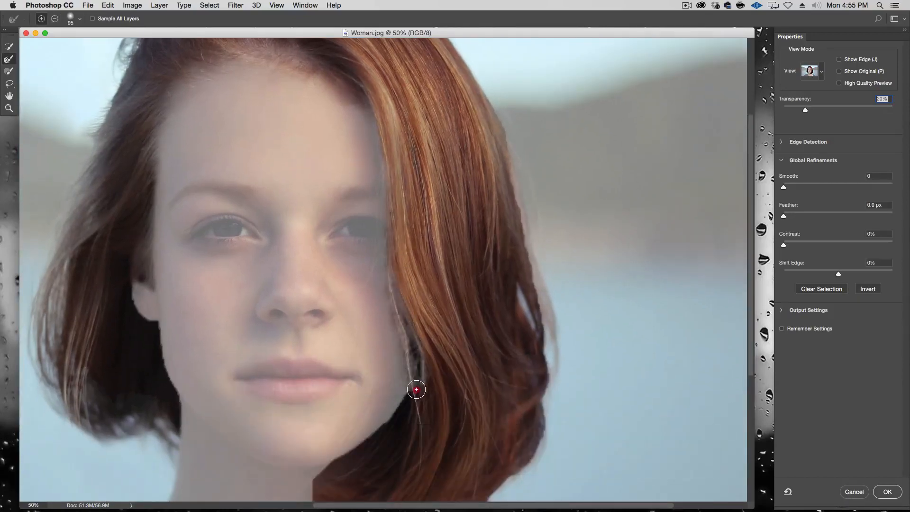
Refine the long hair's ends below the chin and its outer edge up the head, using 43 px and 162 px brushes
{"action": "mouse_move", "coordinate": [414, 421]}
{"action": "left_mouse_down"}
{"action": "mouse_move", "coordinate": [495, 260]}
{"action": "mouse_move", "coordinate": [482, 256]}
{"action": "mouse_move", "coordinate": [469, 271]}
{"action": "left_mouse_up"}
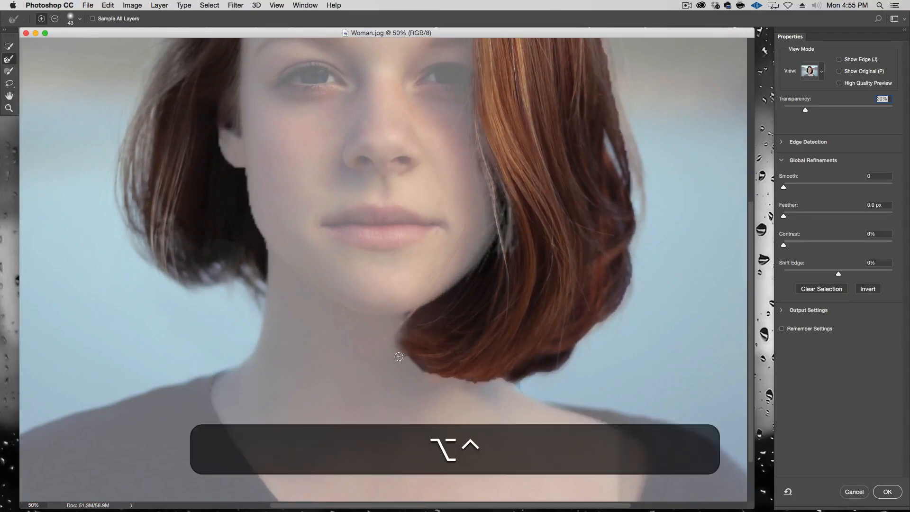
{"action": "left_click_drag", "start_coordinate": [400, 357], "coordinate": [439, 381]}
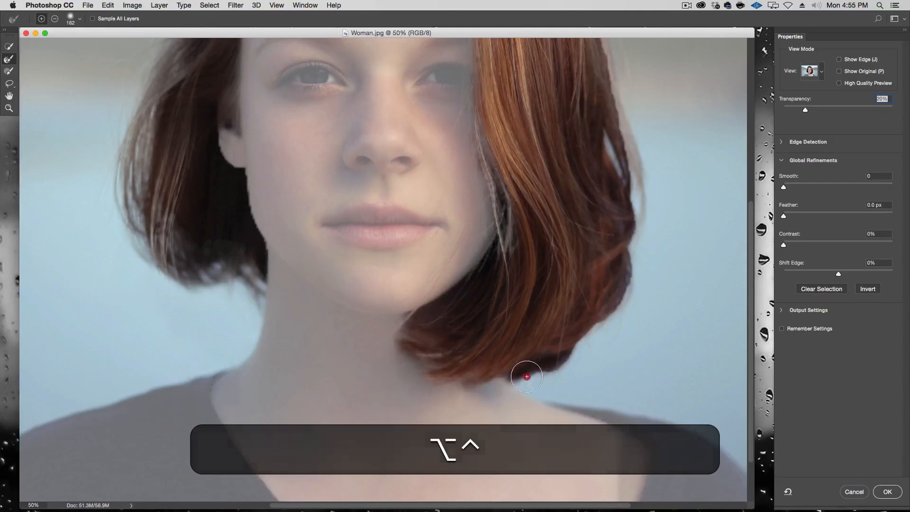
{"action": "left_click_drag", "start_coordinate": [676, 345], "coordinate": [486, 423]}
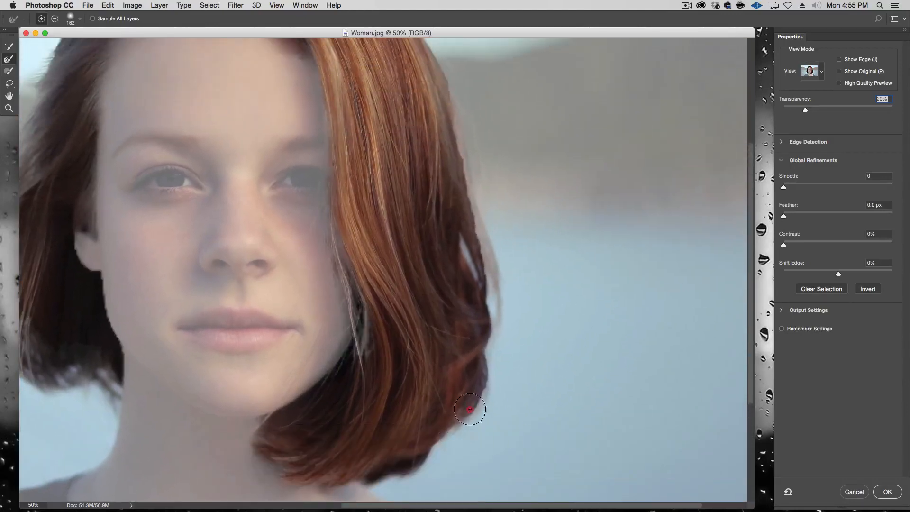
{"action": "mouse_move", "coordinate": [484, 271]}
{"action": "left_mouse_down"}
{"action": "mouse_move", "coordinate": [479, 173]}
{"action": "mouse_move", "coordinate": [484, 348]}
{"action": "mouse_move", "coordinate": [450, 313]}
{"action": "mouse_move", "coordinate": [451, 276]}
{"action": "mouse_move", "coordinate": [432, 244]}
{"action": "left_mouse_up"}
{"action": "mouse_move", "coordinate": [425, 235]}
{"action": "left_mouse_down"}
{"action": "mouse_move", "coordinate": [395, 181]}
{"action": "mouse_move", "coordinate": [419, 157]}
{"action": "mouse_move", "coordinate": [381, 157]}
{"action": "mouse_move", "coordinate": [321, 107]}
{"action": "left_mouse_up"}
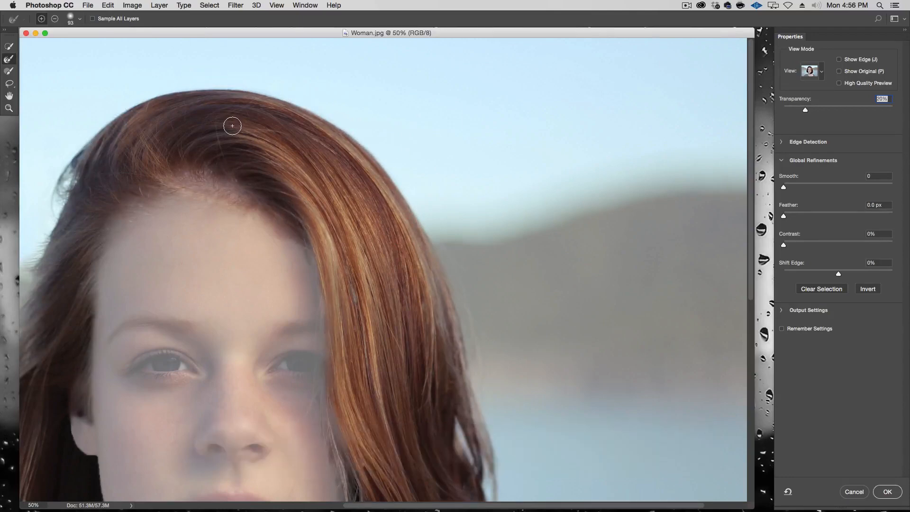
Refine the hair ends beside the neck below the ear with the Refine Edge Brush
{"action": "left_click_drag", "start_coordinate": [196, 353], "coordinate": [382, 192]}
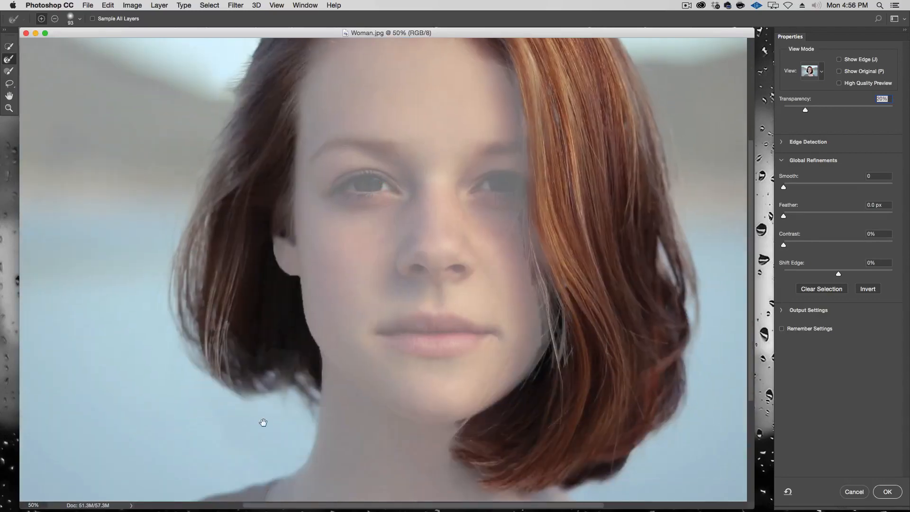
{"action": "left_click_drag", "start_coordinate": [271, 377], "coordinate": [285, 377]}
Touch up the dark hair below the ear with the Quick Selection Tool at 246 px and 98 px, and accept the refined selection
{"action": "left_click", "coordinate": [10, 46]}
{"action": "left_click_drag", "start_coordinate": [264, 317], "coordinate": [290, 312]}
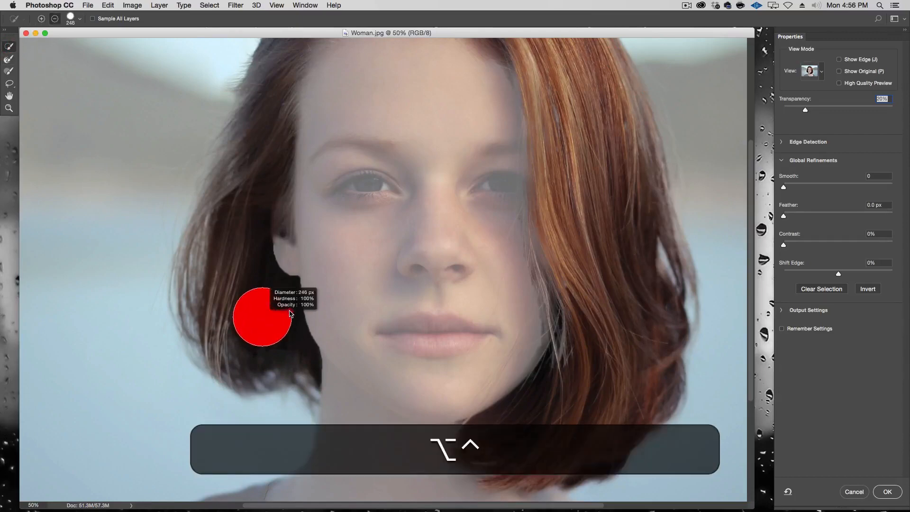
{"action": "left_click_drag", "start_coordinate": [279, 233], "coordinate": [269, 119]}
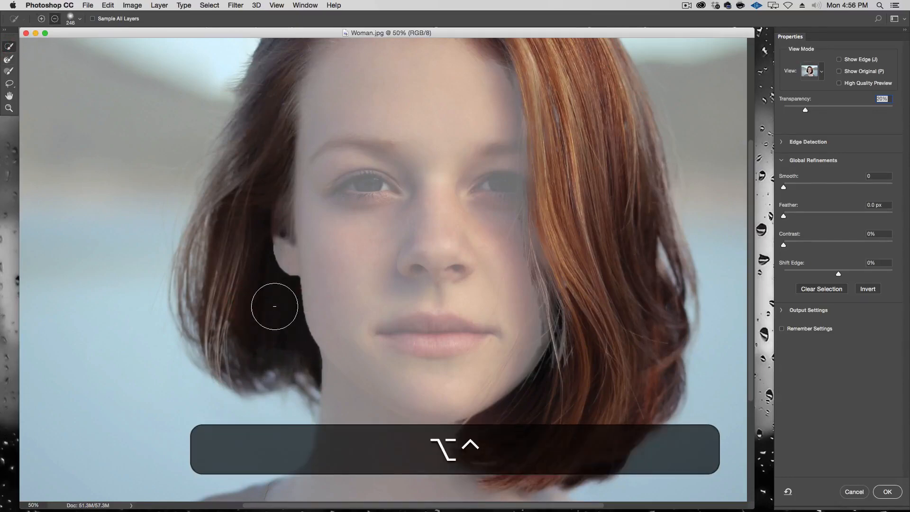
{"action": "left_click_drag", "start_coordinate": [273, 306], "coordinate": [265, 307]}
{"action": "key", "text": "super+z"}
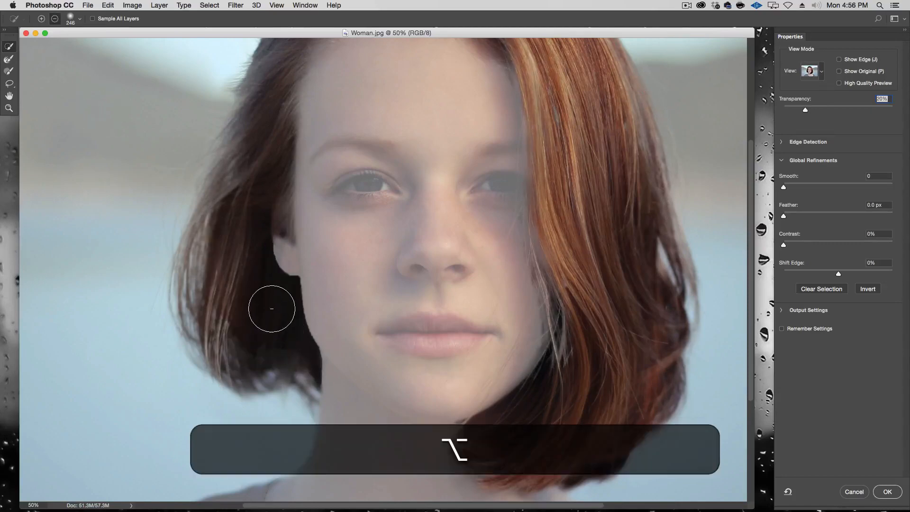
{"action": "mouse_move", "coordinate": [270, 307]}
{"action": "left_mouse_down"}
{"action": "mouse_move", "coordinate": [263, 310]}
{"action": "mouse_move", "coordinate": [288, 336]}
{"action": "mouse_move", "coordinate": [266, 341]}
{"action": "mouse_move", "coordinate": [293, 348]}
{"action": "mouse_move", "coordinate": [249, 345]}
{"action": "left_mouse_up"}
{"action": "key", "text": "alt+super+z"}
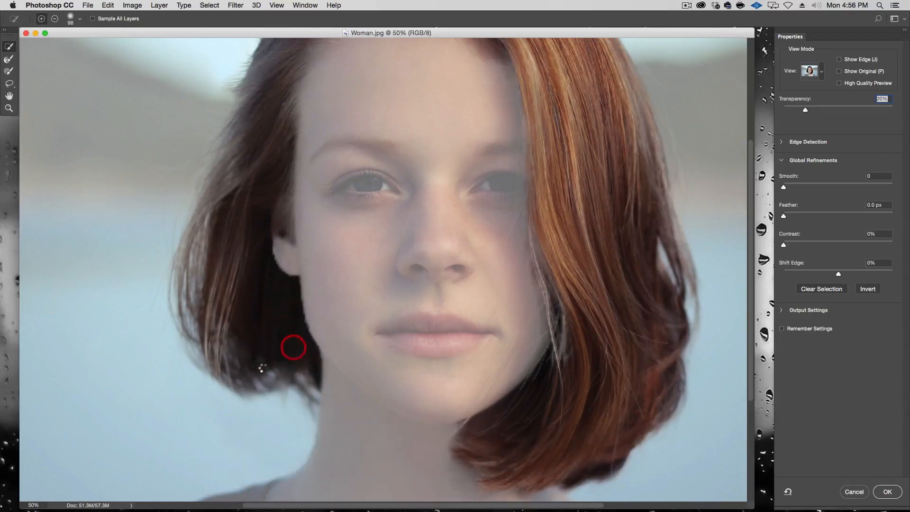
{"action": "left_click_drag", "start_coordinate": [294, 260], "coordinate": [363, 379]}
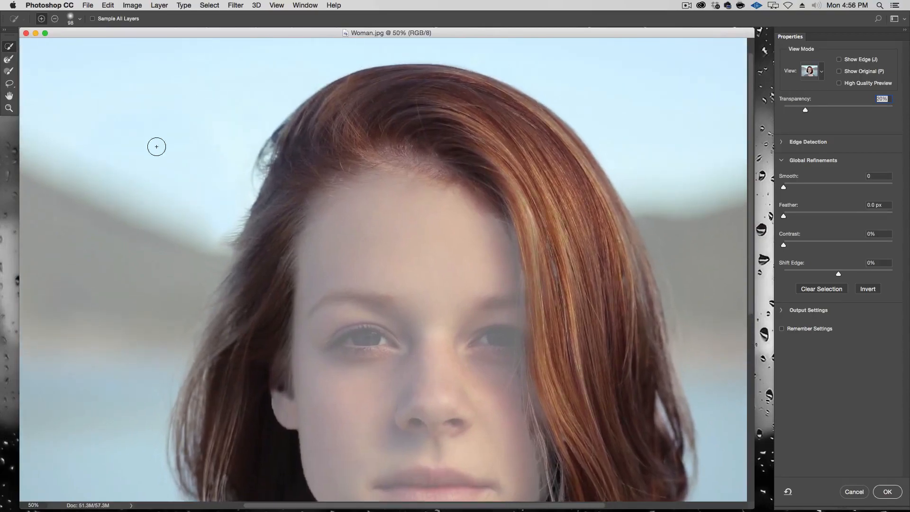
{"action": "left_click", "coordinate": [873, 492]}
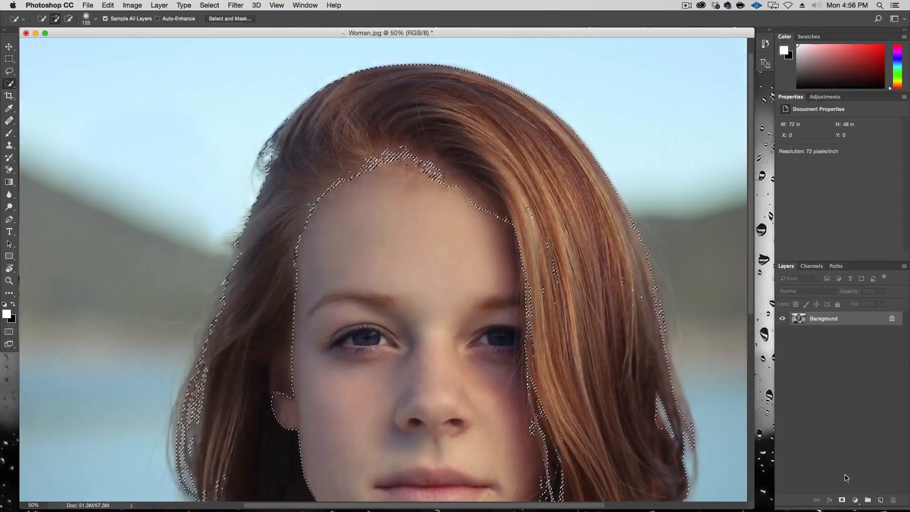
Create a layer group above the Background and mask it with the hair selection
{"action": "left_click_drag", "start_coordinate": [538, 311], "coordinate": [445, 260]}
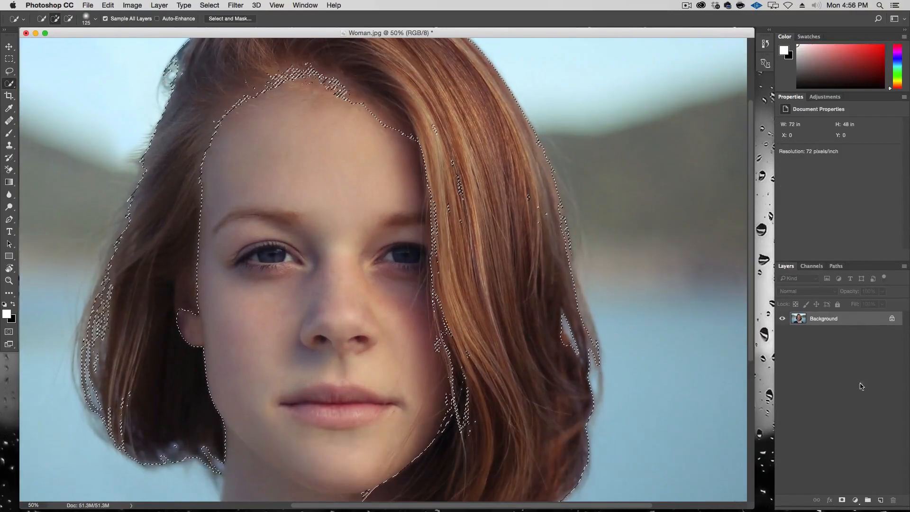
{"action": "left_click", "coordinate": [868, 500]}
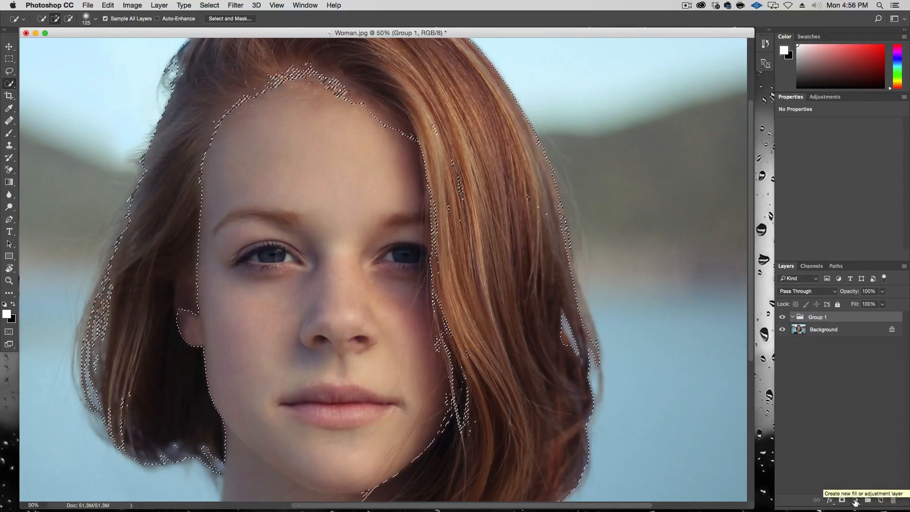
{"action": "left_click", "coordinate": [855, 500]}
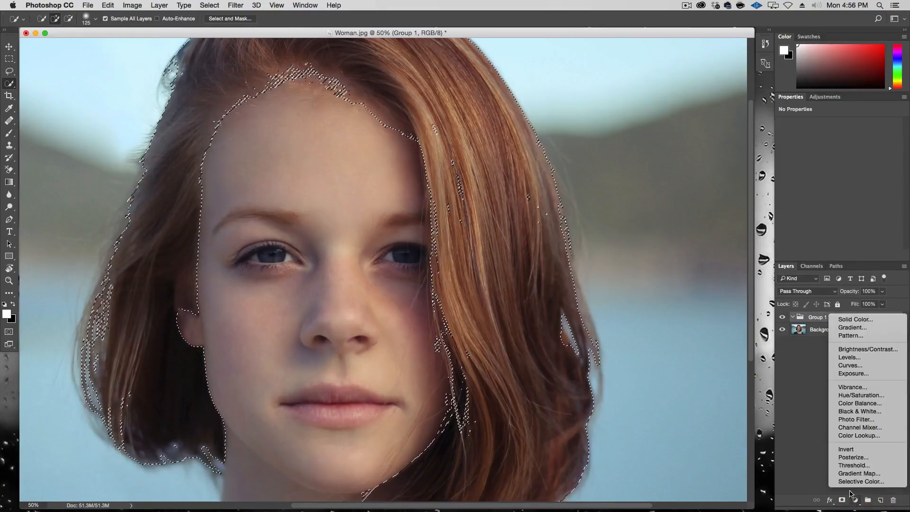
{"action": "left_click", "coordinate": [811, 455]}
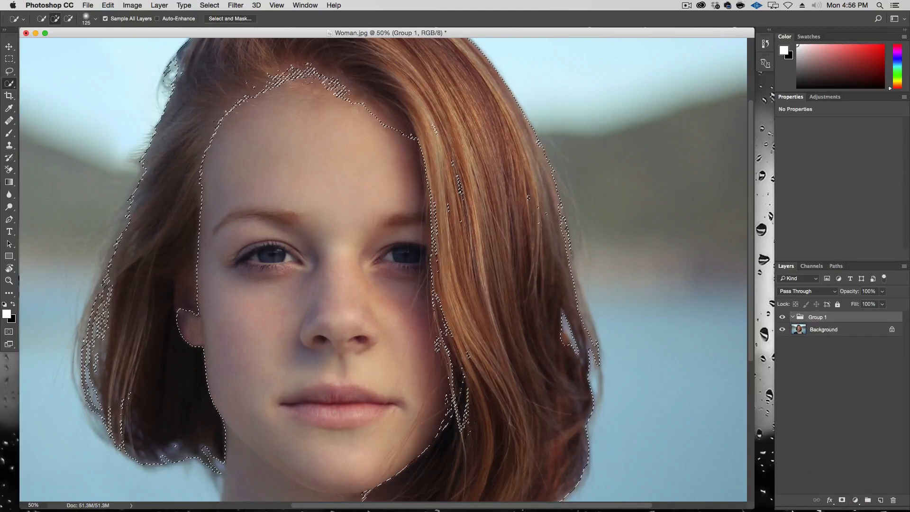
{"action": "left_click", "coordinate": [842, 500]}
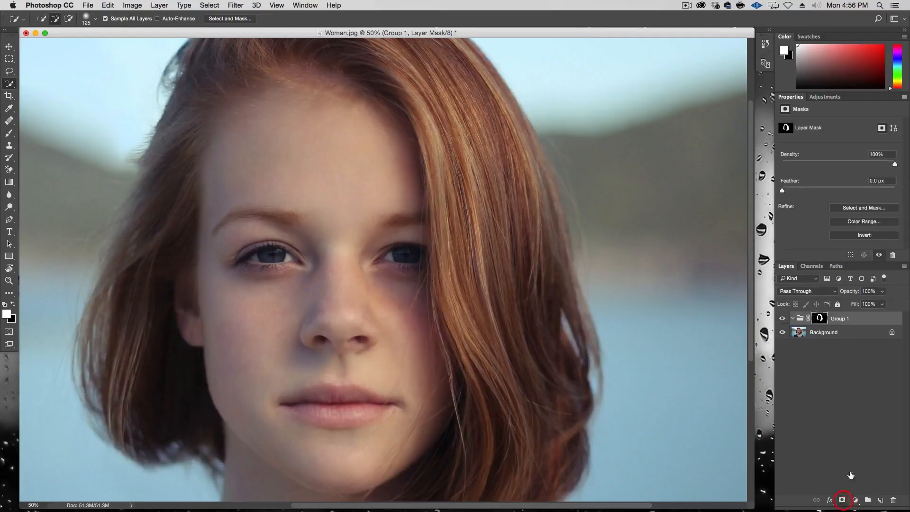
Rename the masked group as Hair
{"action": "double_click", "coordinate": [840, 318]}
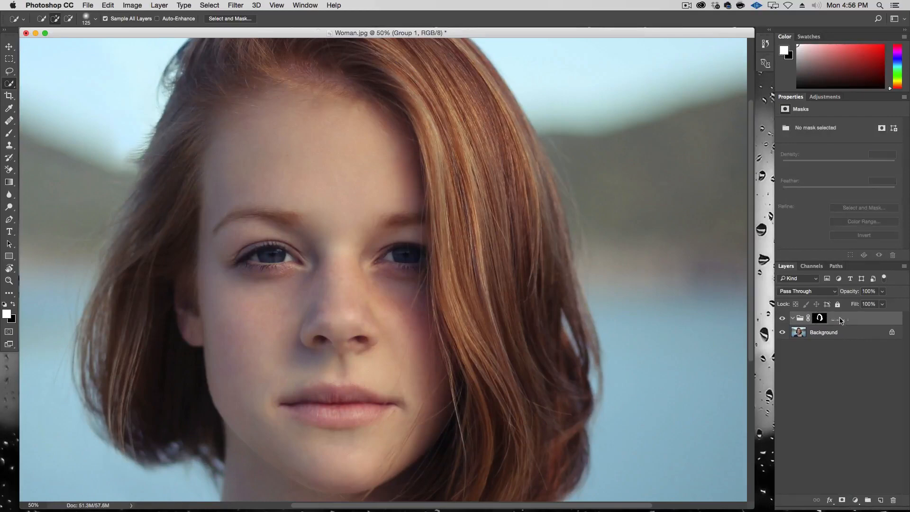
{"action": "type", "text": "Hair"}
{"action": "key", "text": "Return"}
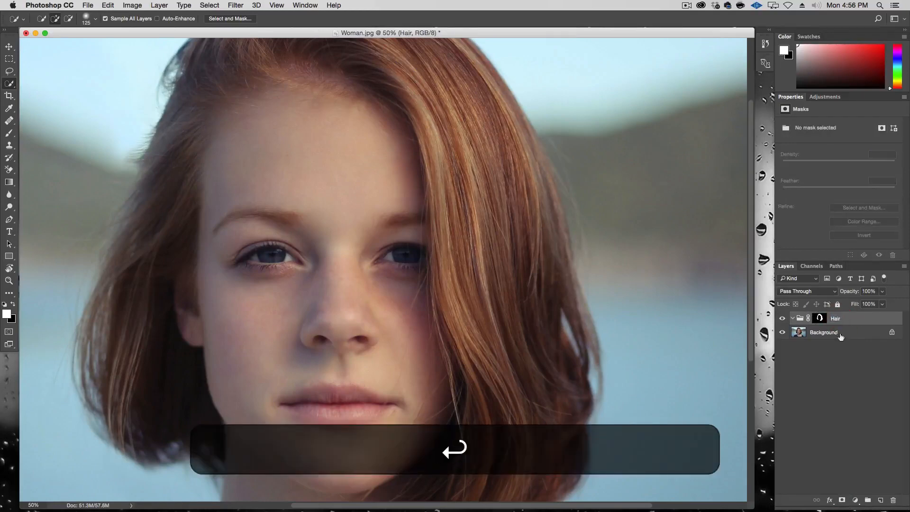
Add a Curves adjustment inside the Hair group and shape a gentle S-curve with a raised highlight point and a lowered shadow point
{"action": "left_click", "coordinate": [855, 500]}
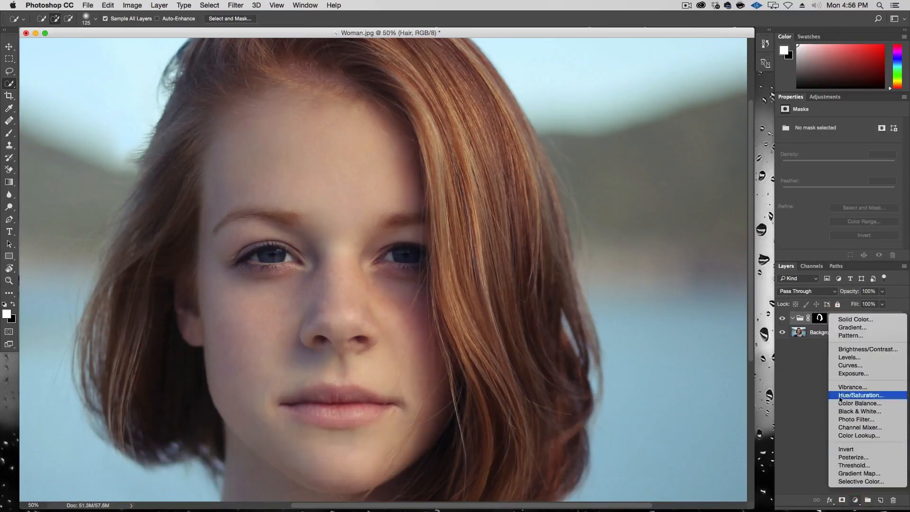
{"action": "left_click", "coordinate": [849, 364]}
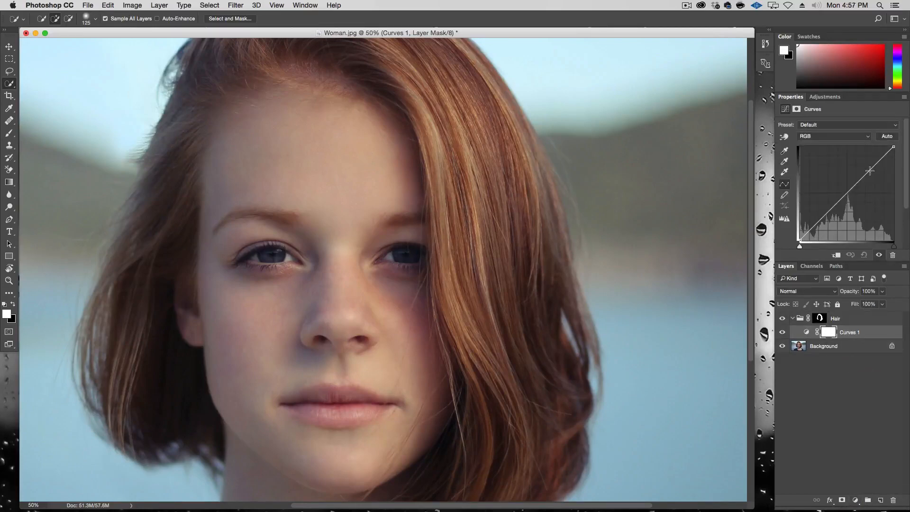
{"action": "key", "text": "alt+super+minus"}
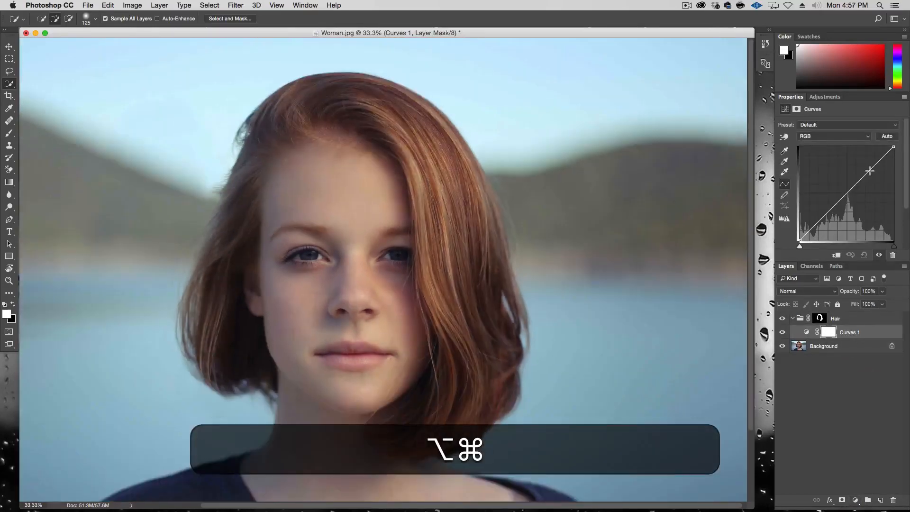
{"action": "left_click", "coordinate": [869, 169]}
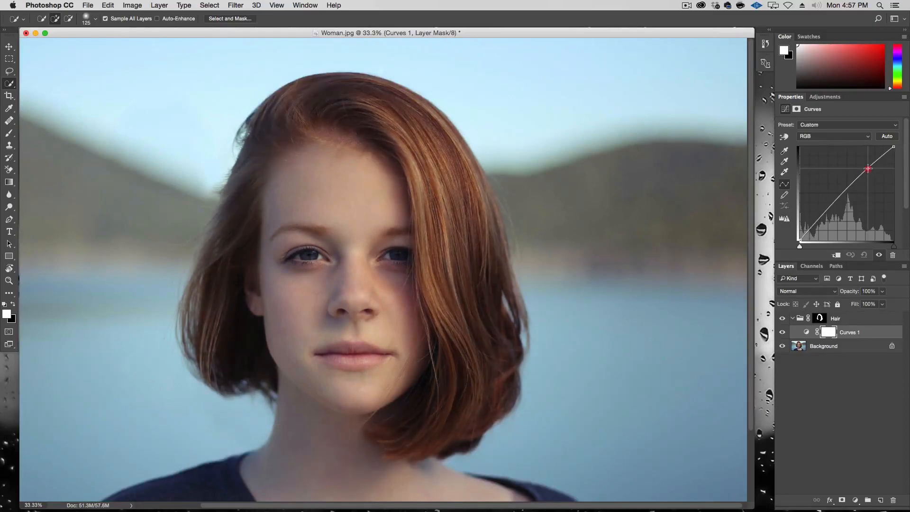
{"action": "left_click_drag", "start_coordinate": [831, 209], "coordinate": [832, 212]}
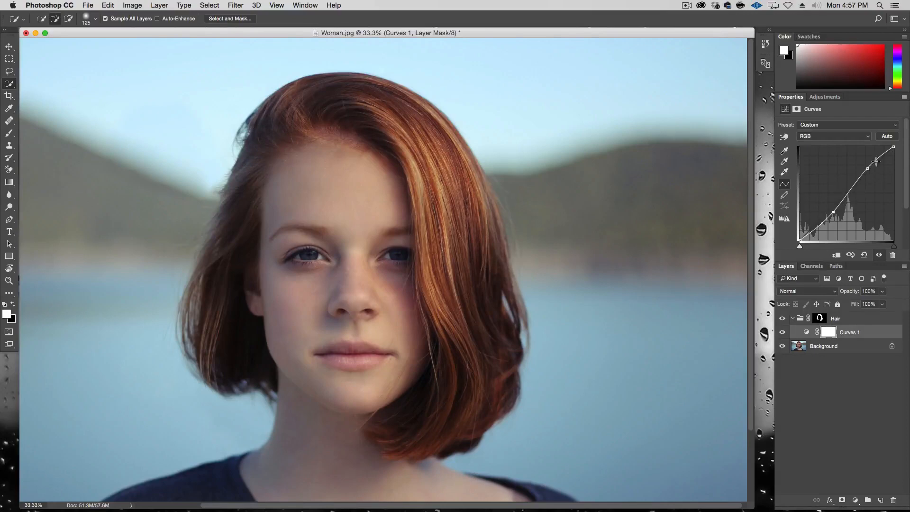
Try the Light (0-255) setting in the Curves Display Options, closing them with Pigment/Ink % kept
{"action": "left_click", "coordinate": [903, 98]}
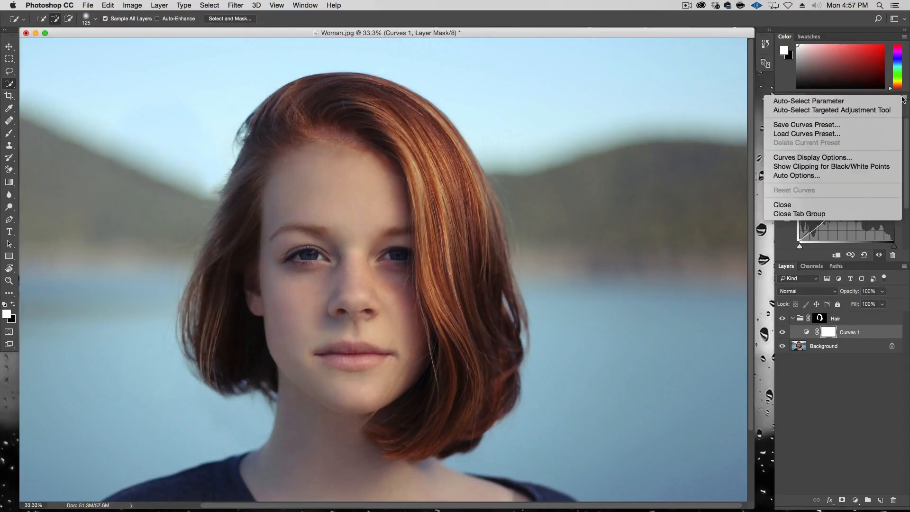
{"action": "left_click", "coordinate": [873, 157]}
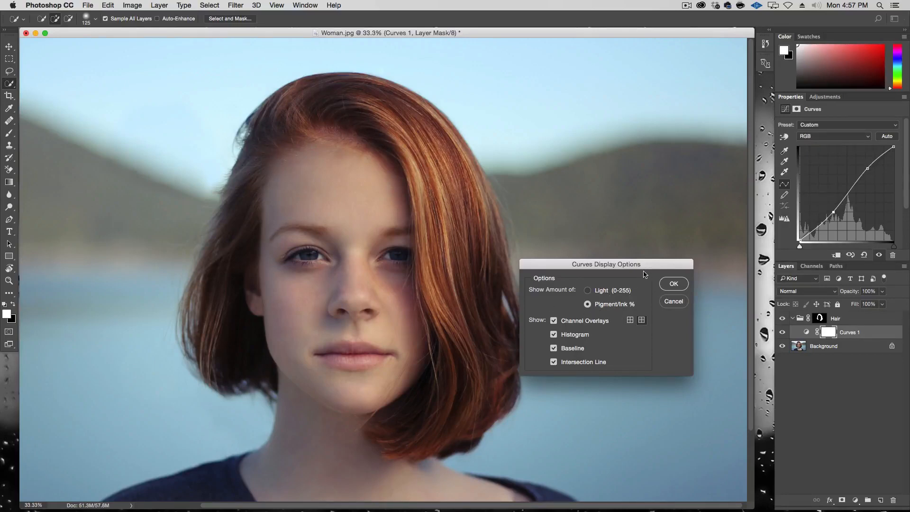
{"action": "left_click", "coordinate": [613, 290]}
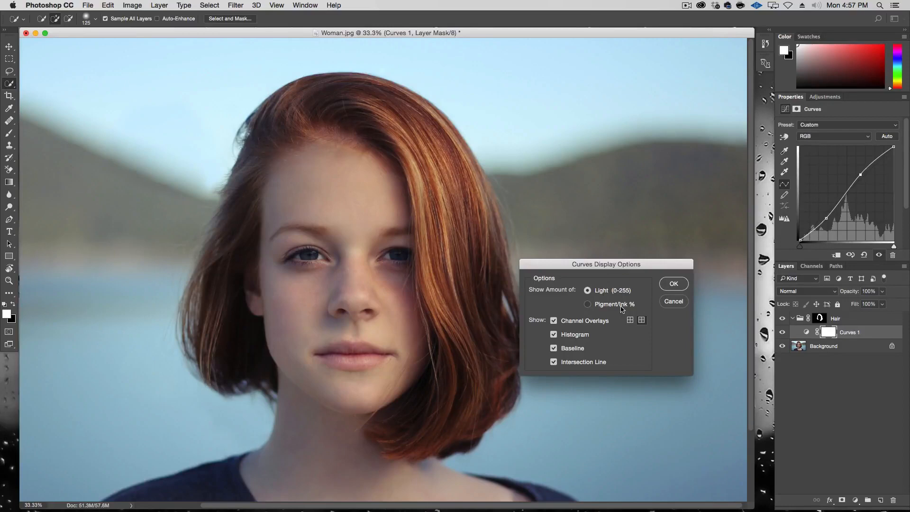
{"action": "left_click", "coordinate": [673, 284]}
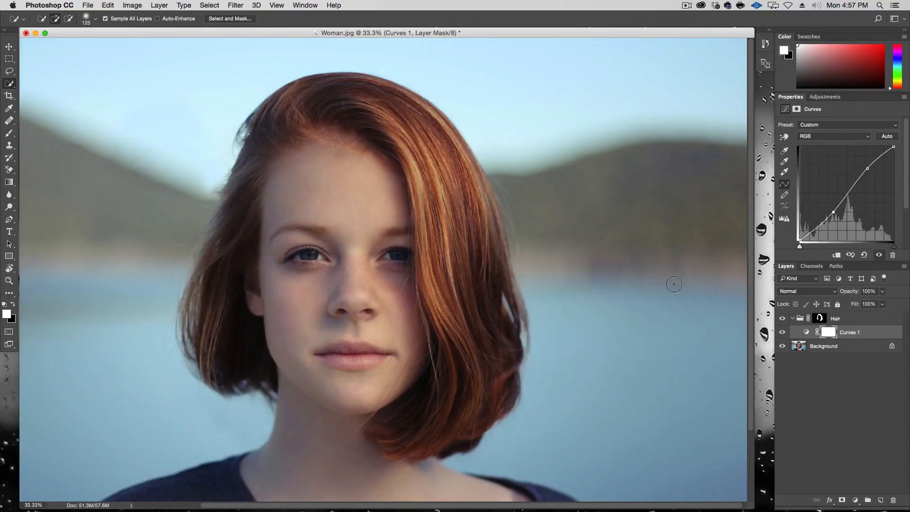
Fine-tune the highlight and shadow points of the curve and compare the hair with the Curves layer hidden and shown
{"action": "left_click", "coordinate": [865, 168]}
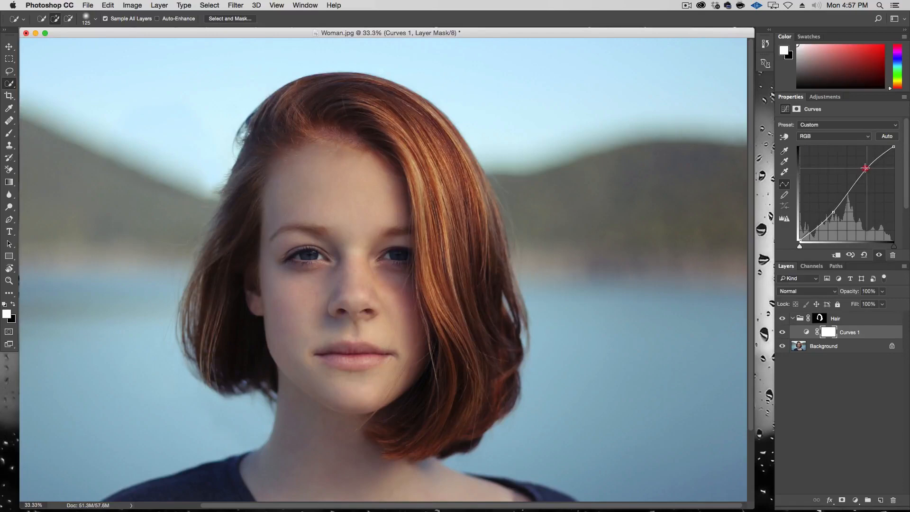
{"action": "left_click", "coordinate": [832, 214]}
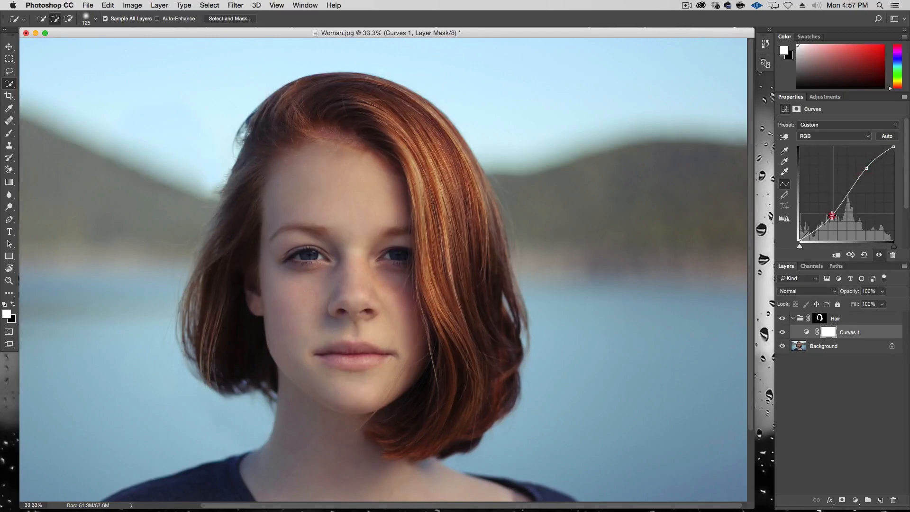
{"action": "left_click", "coordinate": [783, 334]}
{"action": "left_click", "coordinate": [783, 334]}
{"action": "left_click", "coordinate": [783, 334]}
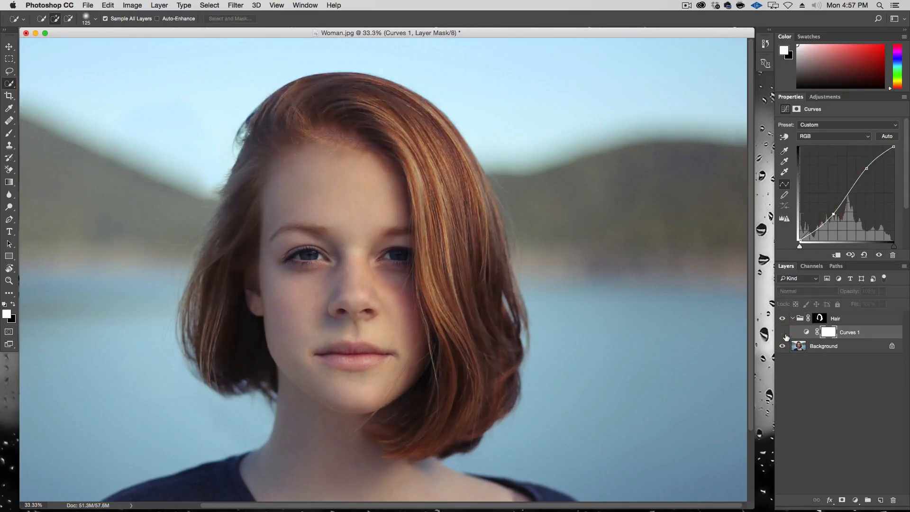
{"action": "left_click", "coordinate": [783, 334]}
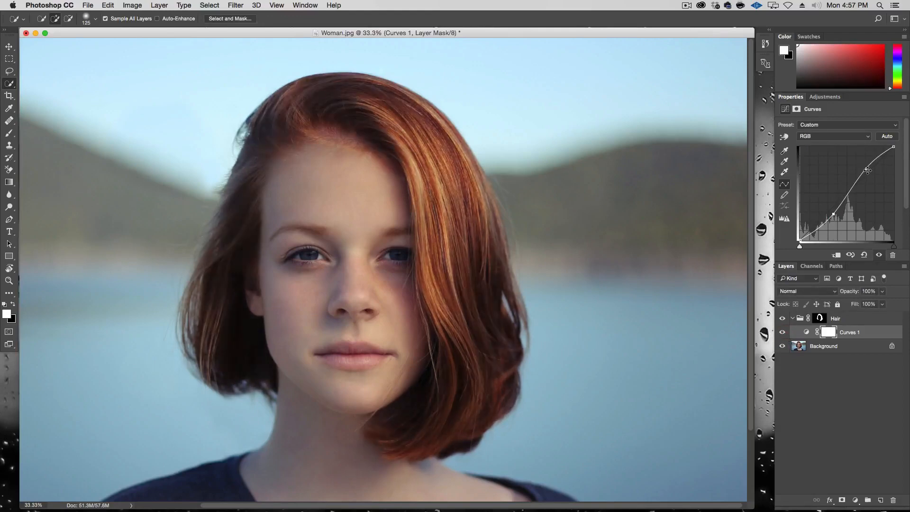
Lower both the highlight and shadow points of the curve slightly and recheck the hair by toggling the Curves layer's visibility
{"action": "left_click_drag", "start_coordinate": [867, 169], "coordinate": [866, 171]}
{"action": "left_click_drag", "start_coordinate": [835, 216], "coordinate": [834, 218]}
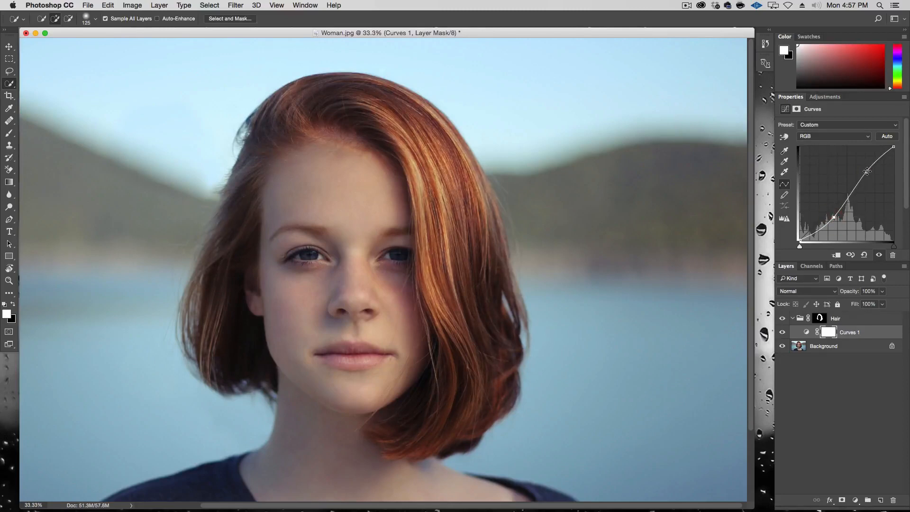
{"action": "left_click_drag", "start_coordinate": [866, 172], "coordinate": [865, 174]}
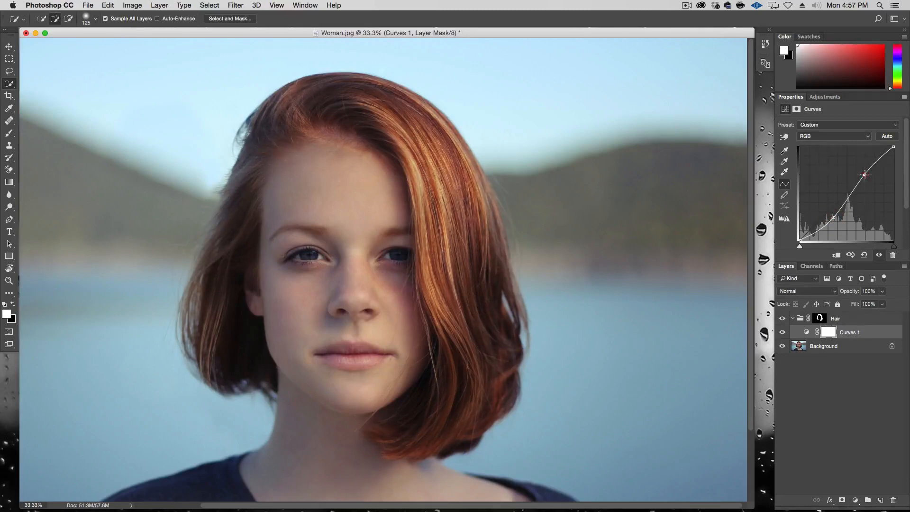
{"action": "left_click", "coordinate": [785, 333]}
{"action": "left_click", "coordinate": [784, 333]}
{"action": "left_click", "coordinate": [785, 333]}
{"action": "left_click", "coordinate": [785, 333]}
{"action": "left_click", "coordinate": [785, 333]}
{"action": "left_click", "coordinate": [784, 333]}
Add a Hue/Saturation adjustment to the Hair group and set Saturation to +14
{"action": "left_click", "coordinate": [855, 500]}
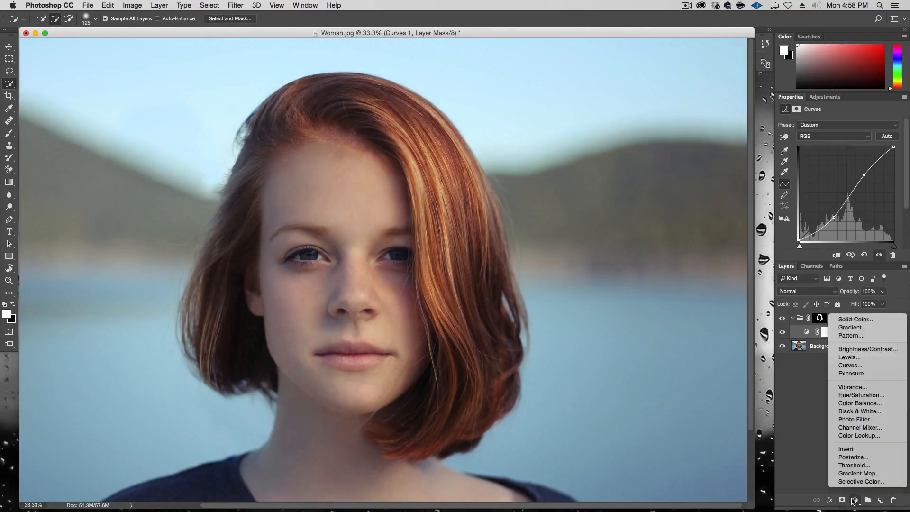
{"action": "left_click", "coordinate": [861, 395]}
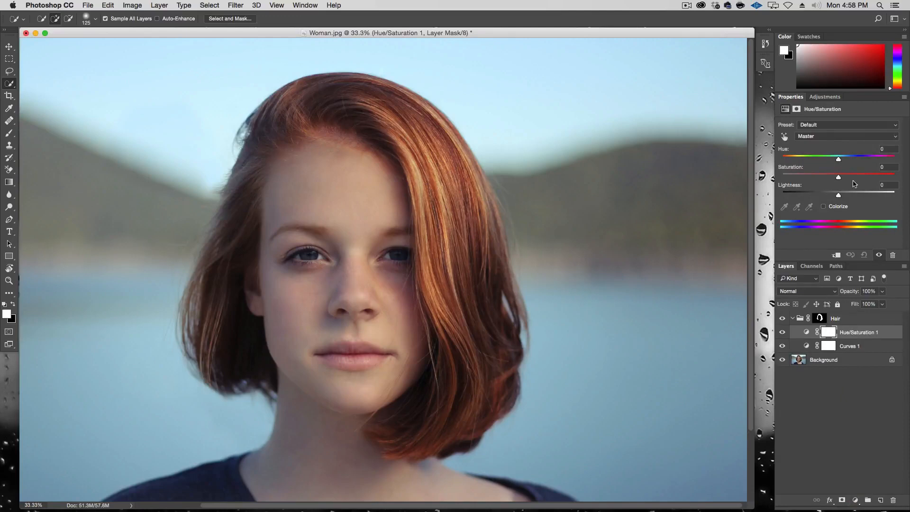
{"action": "left_click", "coordinate": [844, 176]}
Compare the hair with and without the Hue/Saturation layer and with and without the whole Hair group
{"action": "left_click", "coordinate": [782, 332]}
{"action": "left_click", "coordinate": [782, 332]}
{"action": "left_click", "coordinate": [782, 333]}
{"action": "left_click", "coordinate": [782, 333]}
{"action": "left_click", "coordinate": [782, 319]}
{"action": "left_click", "coordinate": [782, 319]}
{"action": "left_click", "coordinate": [782, 318]}
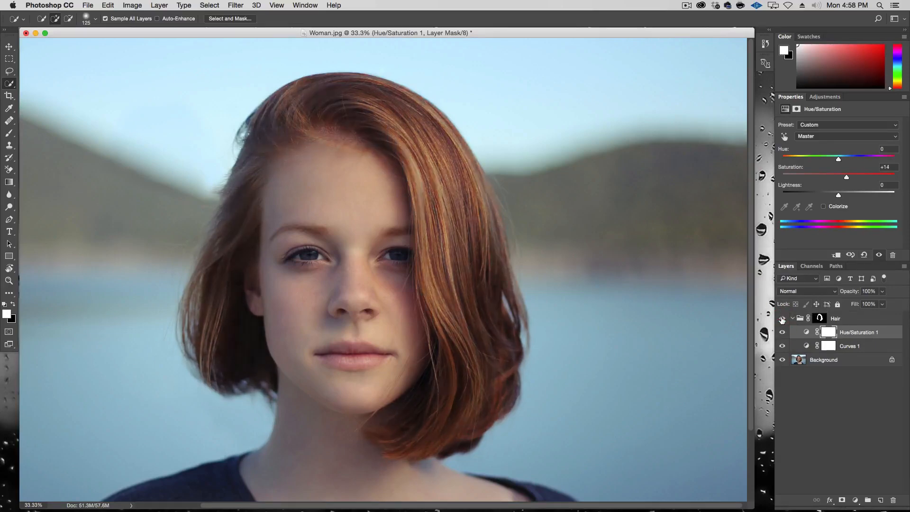
{"action": "left_click", "coordinate": [781, 319]}
Collapse the Hair group and quick-select the face, neck and upper chest on the Background layer, subtracting the hair above the forehead
{"action": "left_click", "coordinate": [793, 321]}
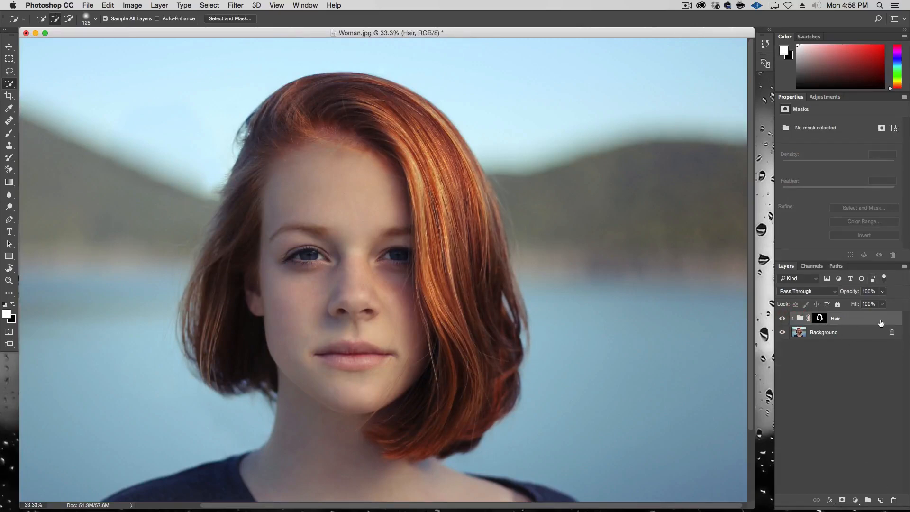
{"action": "left_click", "coordinate": [857, 332]}
{"action": "left_click_drag", "start_coordinate": [315, 171], "coordinate": [335, 178]}
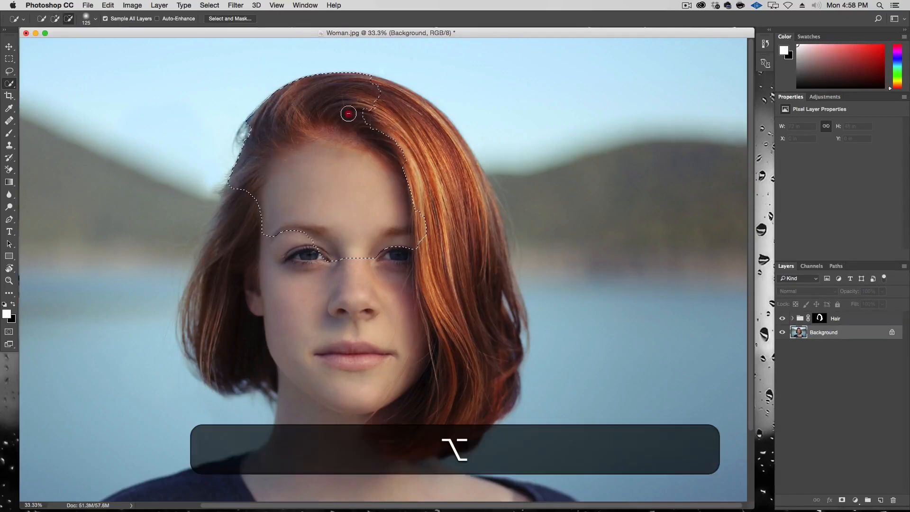
{"action": "mouse_move", "coordinate": [347, 114]}
{"action": "left_mouse_down"}
{"action": "mouse_move", "coordinate": [300, 113]}
{"action": "mouse_move", "coordinate": [273, 135]}
{"action": "mouse_move", "coordinate": [243, 188]}
{"action": "left_mouse_up"}
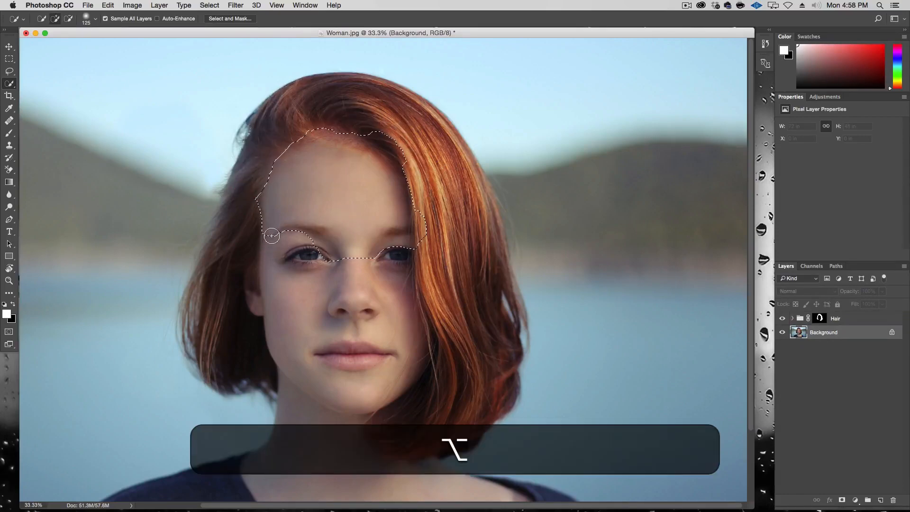
{"action": "mouse_move", "coordinate": [272, 234]}
{"action": "left_mouse_down"}
{"action": "mouse_move", "coordinate": [290, 337]}
{"action": "mouse_move", "coordinate": [327, 227]}
{"action": "left_mouse_up"}
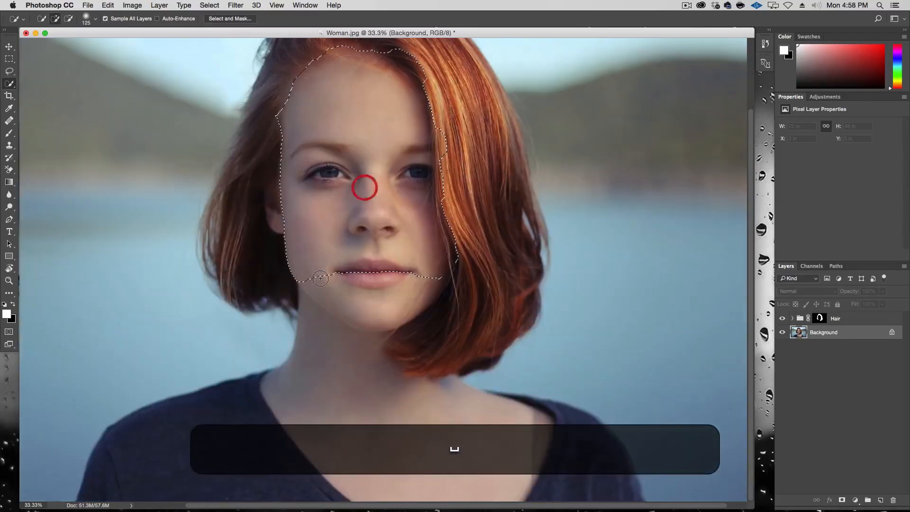
{"action": "mouse_move", "coordinate": [365, 188]}
{"action": "left_mouse_down"}
{"action": "mouse_move", "coordinate": [333, 414]}
{"action": "mouse_move", "coordinate": [346, 425]}
{"action": "left_mouse_up"}
Subtract the hair beside the face and at the forehead from the skin selection and add the visible ear
{"action": "left_click_drag", "start_coordinate": [594, 310], "coordinate": [589, 300]}
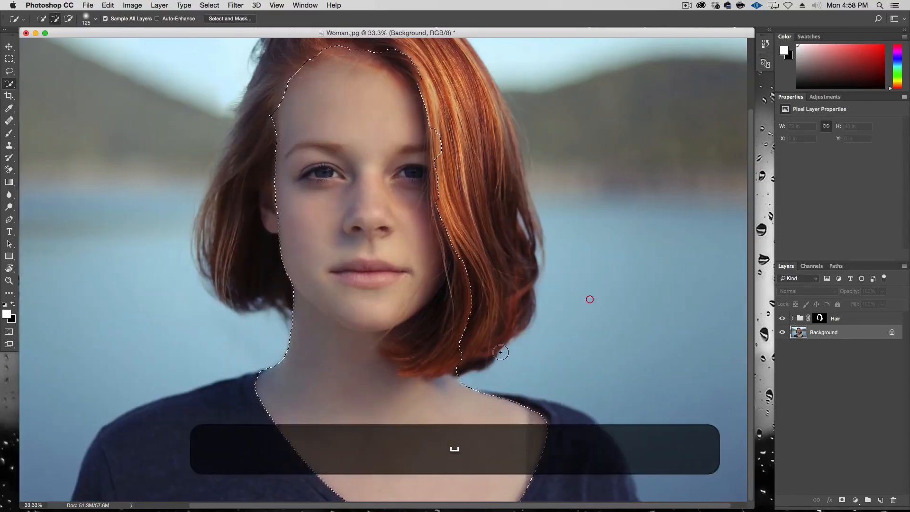
{"action": "mouse_move", "coordinate": [449, 351]}
{"action": "left_mouse_down"}
{"action": "mouse_move", "coordinate": [410, 349]}
{"action": "mouse_move", "coordinate": [469, 310]}
{"action": "mouse_move", "coordinate": [463, 229]}
{"action": "left_mouse_up"}
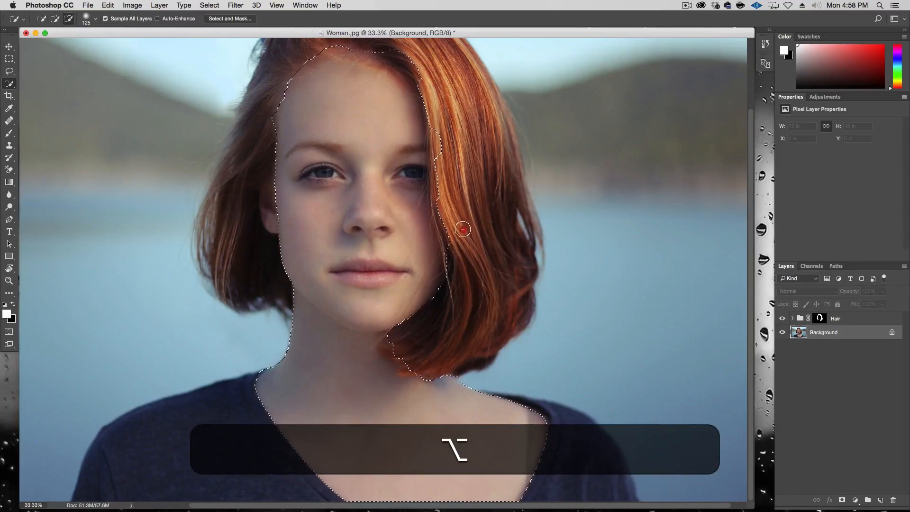
{"action": "mouse_move", "coordinate": [494, 149]}
{"action": "left_mouse_down"}
{"action": "mouse_move", "coordinate": [499, 231]}
{"action": "mouse_move", "coordinate": [452, 204]}
{"action": "left_mouse_up"}
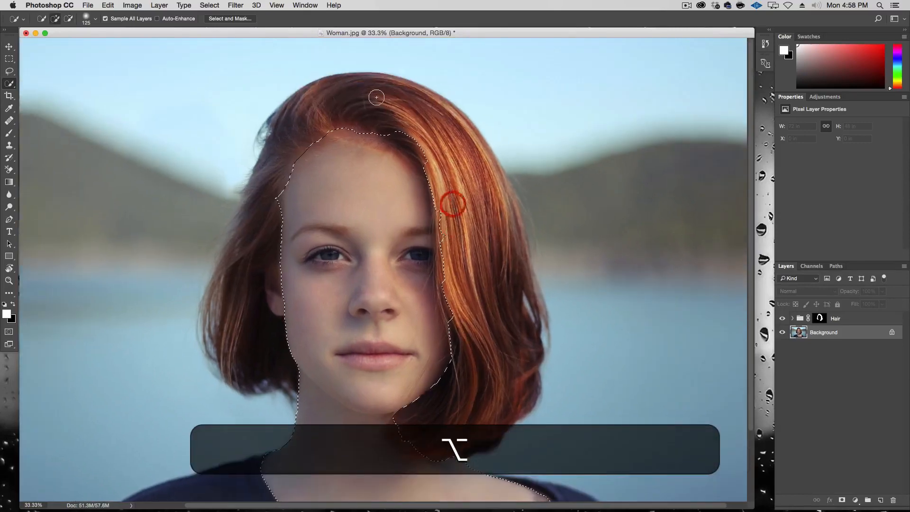
{"action": "left_click_drag", "start_coordinate": [401, 125], "coordinate": [420, 154]}
{"action": "left_click", "coordinate": [278, 300]}
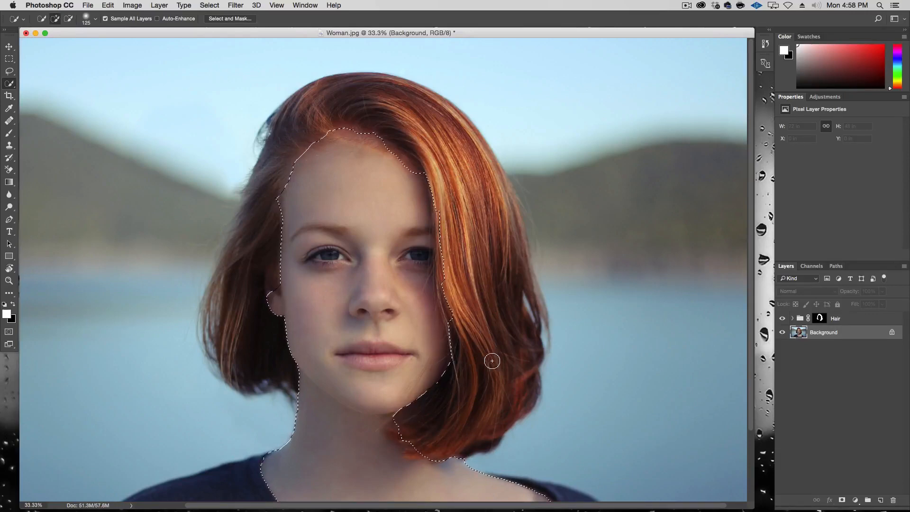
{"action": "scroll", "coordinate": [425, 442], "scroll_direction": "down", "scroll_amount": 5}
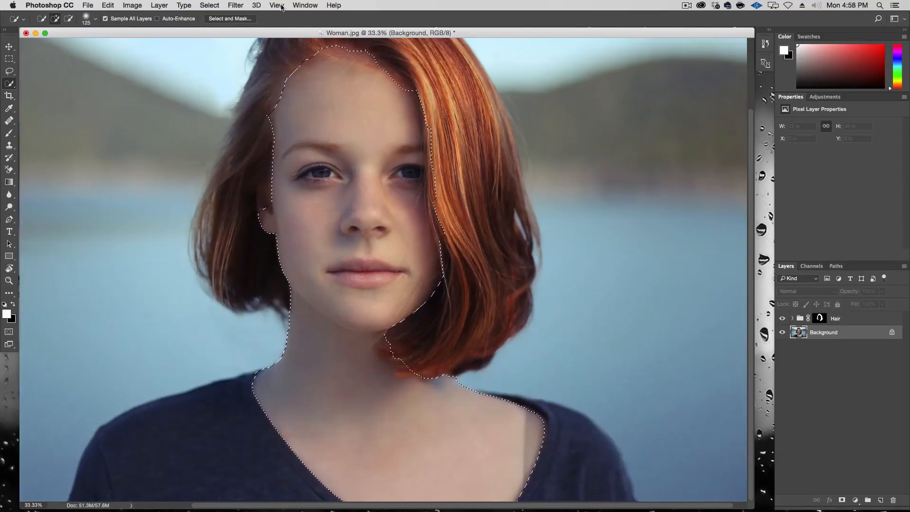
Open the skin selection in Select and Mask and set Smooth to 5 and Feather to 1.4 px
{"action": "left_click", "coordinate": [237, 20]}
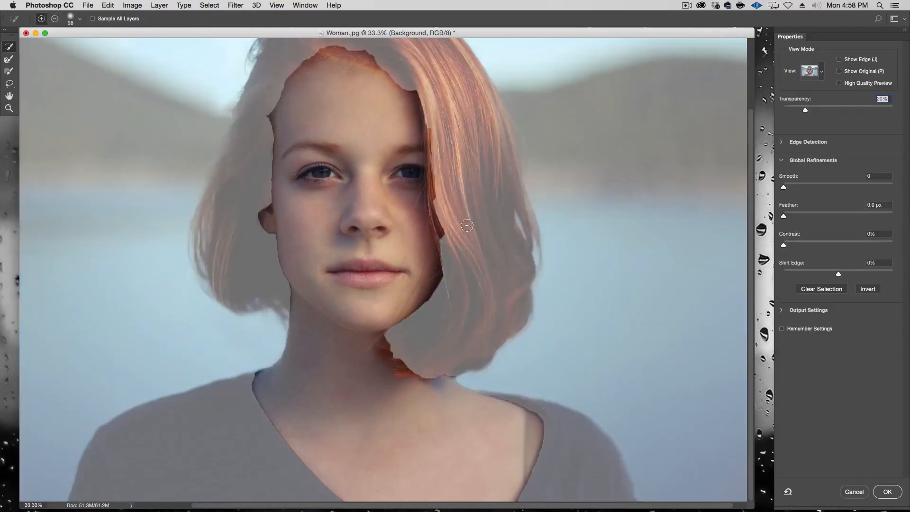
{"action": "left_click_drag", "start_coordinate": [433, 343], "coordinate": [435, 343]}
{"action": "left_click_drag", "start_coordinate": [785, 217], "coordinate": [788, 187]}
{"action": "mouse_move", "coordinate": [429, 100]}
{"action": "left_mouse_down"}
{"action": "mouse_move", "coordinate": [445, 296]}
{"action": "mouse_move", "coordinate": [460, 266]}
{"action": "mouse_move", "coordinate": [459, 274]}
{"action": "left_mouse_up"}
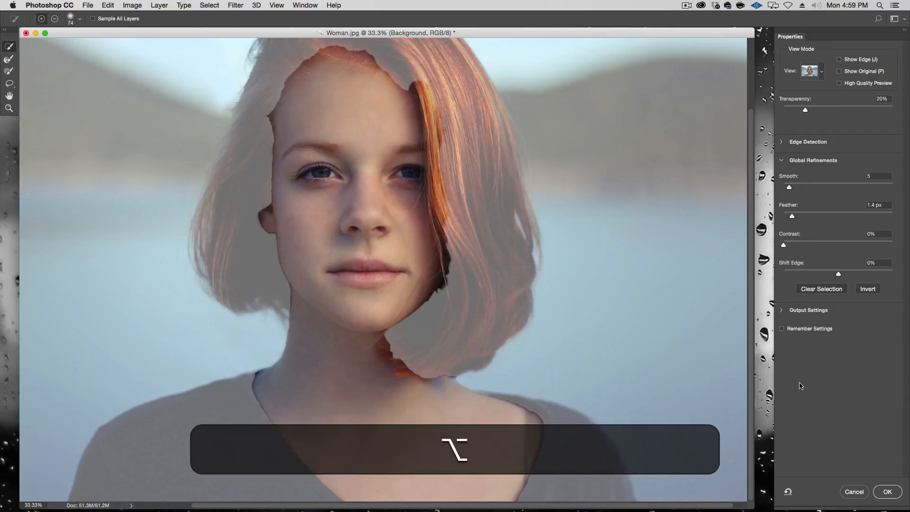
{"action": "key", "text": "super+z"}
{"action": "key", "text": "alt+super+z"}
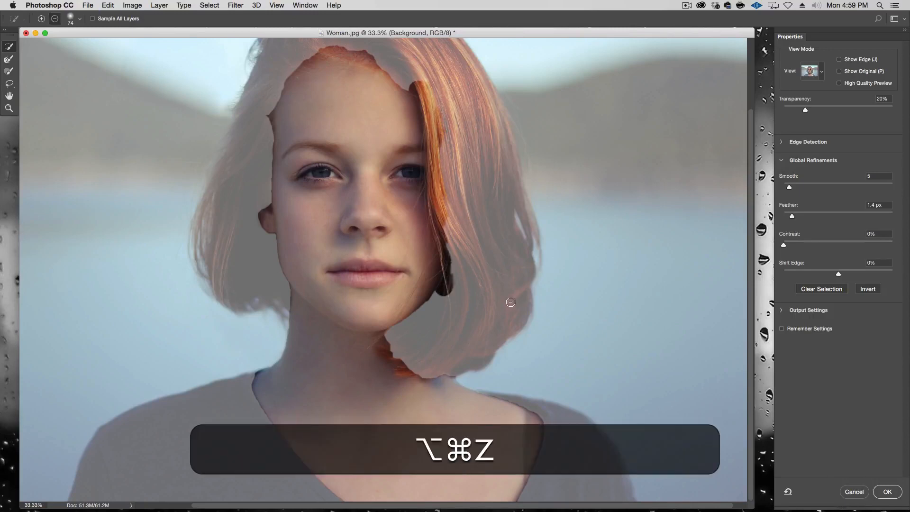
{"action": "key", "text": "alt+super+z"}
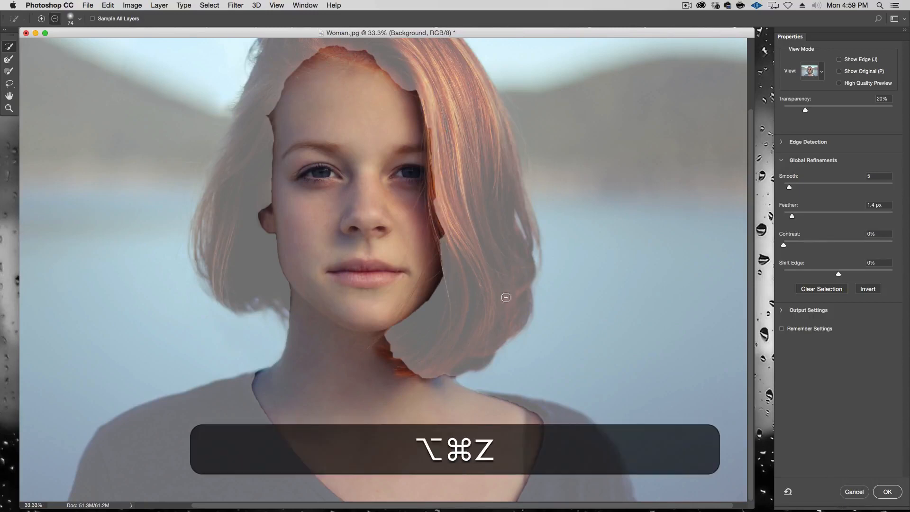
Brush along the hairline, face outline and neck edge with the Refine Edge Brush and apply the refined selection
{"action": "left_click", "coordinate": [8, 58]}
{"action": "mouse_move", "coordinate": [424, 108]}
{"action": "left_mouse_down", "text": "ctrl+alt"}
{"action": "mouse_move", "coordinate": [416, 93]}
{"action": "mouse_move", "coordinate": [432, 234]}
{"action": "mouse_move", "coordinate": [444, 255]}
{"action": "mouse_move", "coordinate": [421, 307]}
{"action": "mouse_move", "coordinate": [381, 348]}
{"action": "mouse_move", "coordinate": [421, 377]}
{"action": "mouse_move", "coordinate": [454, 378]}
{"action": "left_mouse_up", "text": "ctrl+alt"}
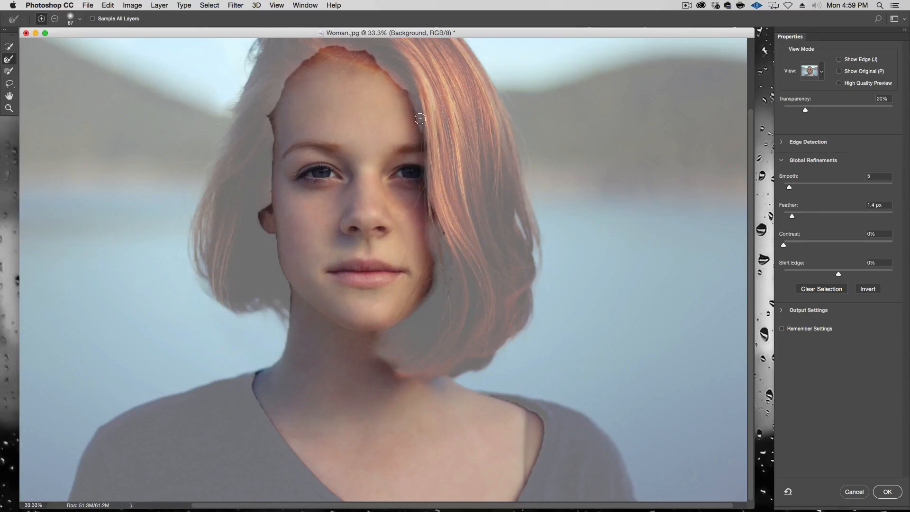
{"action": "mouse_move", "coordinate": [419, 118]}
{"action": "left_mouse_down"}
{"action": "mouse_move", "coordinate": [385, 58]}
{"action": "mouse_move", "coordinate": [353, 47]}
{"action": "mouse_move", "coordinate": [302, 51]}
{"action": "mouse_move", "coordinate": [323, 48]}
{"action": "mouse_move", "coordinate": [282, 87]}
{"action": "mouse_move", "coordinate": [270, 126]}
{"action": "mouse_move", "coordinate": [274, 178]}
{"action": "mouse_move", "coordinate": [370, 82]}
{"action": "mouse_move", "coordinate": [269, 207]}
{"action": "mouse_move", "coordinate": [260, 202]}
{"action": "mouse_move", "coordinate": [257, 222]}
{"action": "mouse_move", "coordinate": [285, 315]}
{"action": "left_mouse_up"}
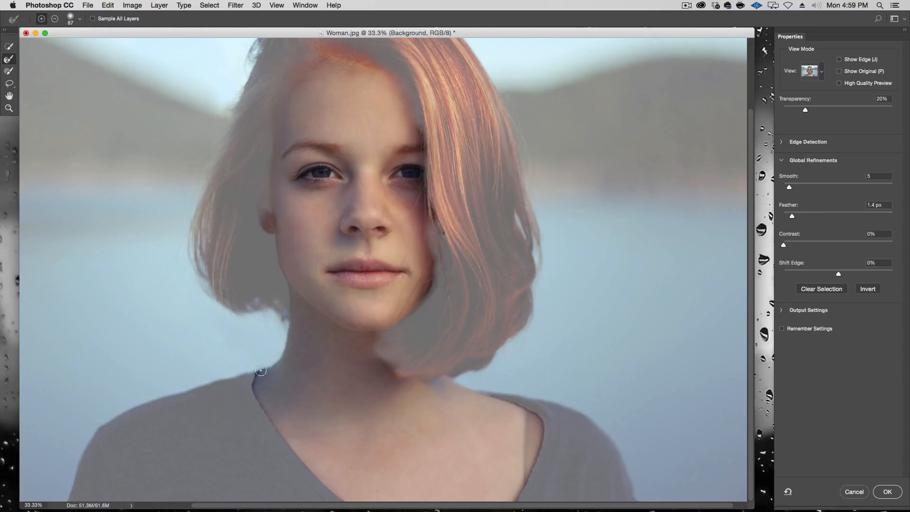
{"action": "left_click_drag", "start_coordinate": [259, 368], "coordinate": [252, 374]}
{"action": "key", "text": "space"}
{"action": "left_click_drag", "start_coordinate": [559, 232], "coordinate": [556, 232]}
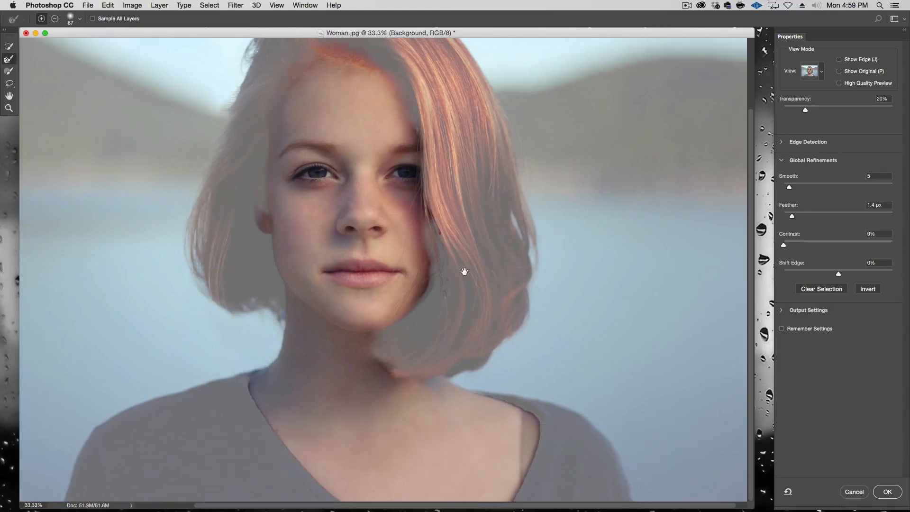
{"action": "left_click_drag", "start_coordinate": [550, 244], "coordinate": [536, 322]}
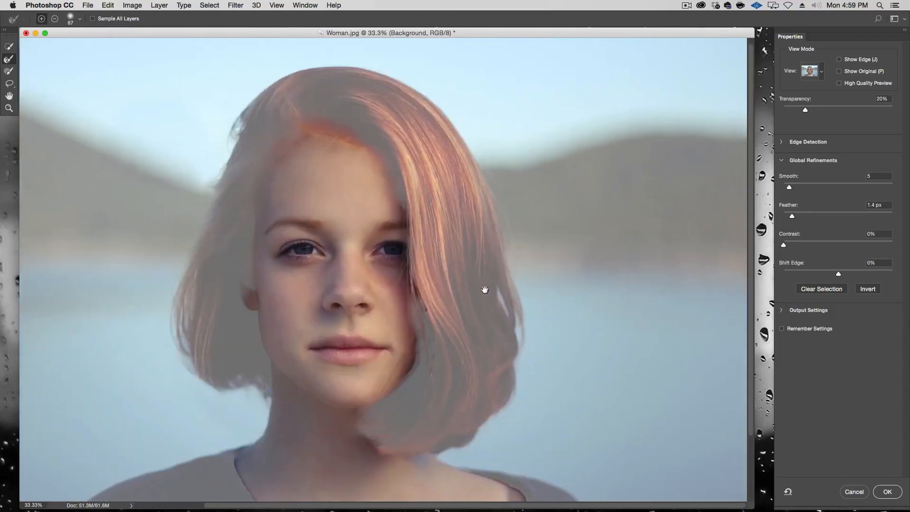
{"action": "left_click", "coordinate": [887, 492]}
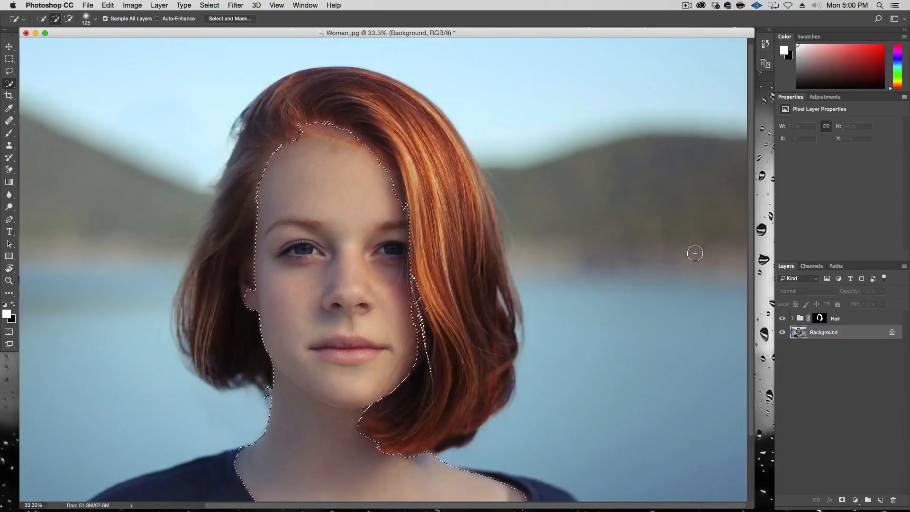
Create a new group above Background, mask it with the skin selection and add an empty layer inside it
{"action": "left_click", "coordinate": [867, 500]}
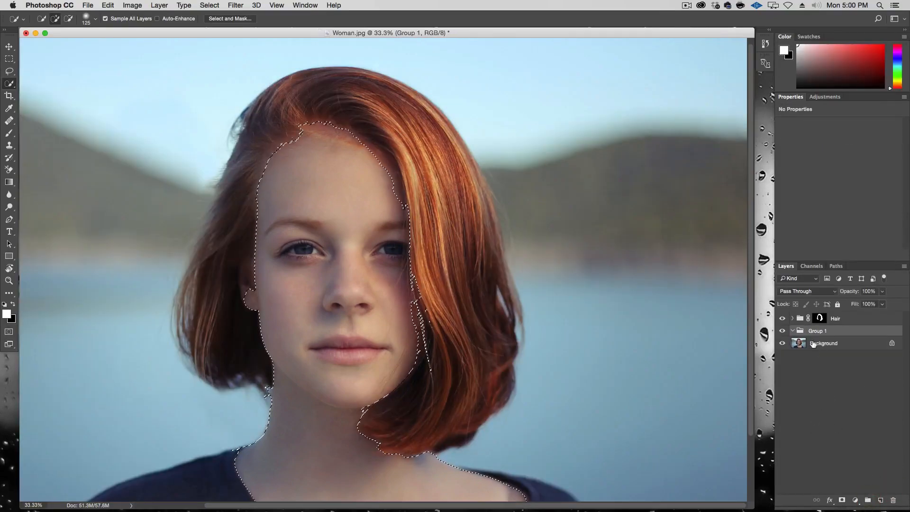
{"action": "left_click", "coordinate": [841, 499]}
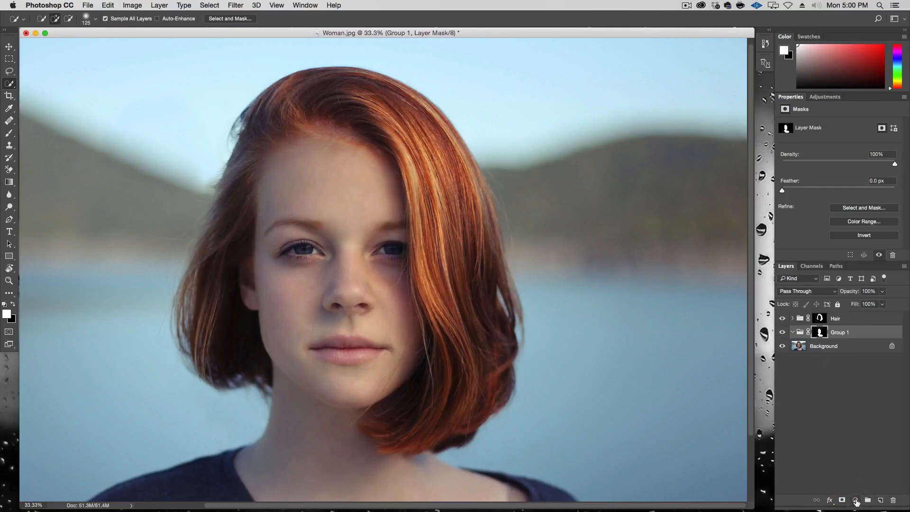
{"action": "left_click", "coordinate": [879, 501]}
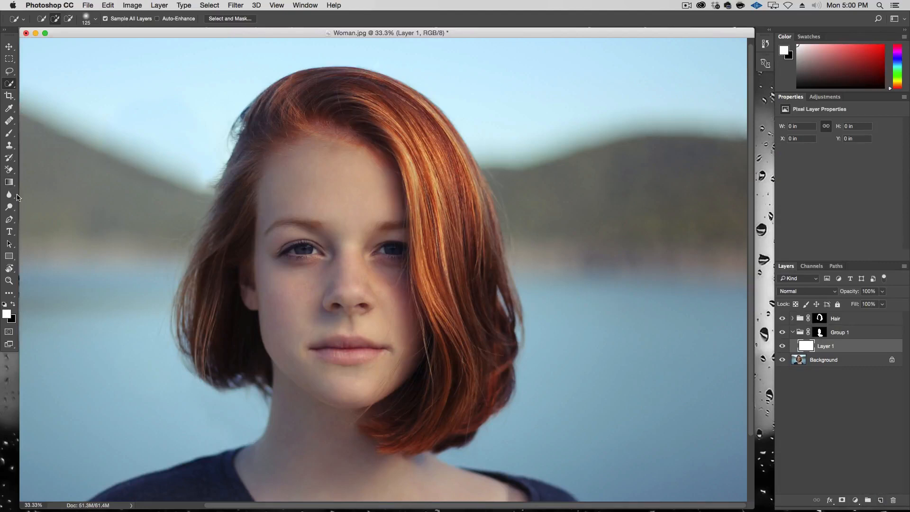
Sample a skin tone from the forehead and fill the new layer with the foreground color at 100% opacity
{"action": "key", "text": "i"}
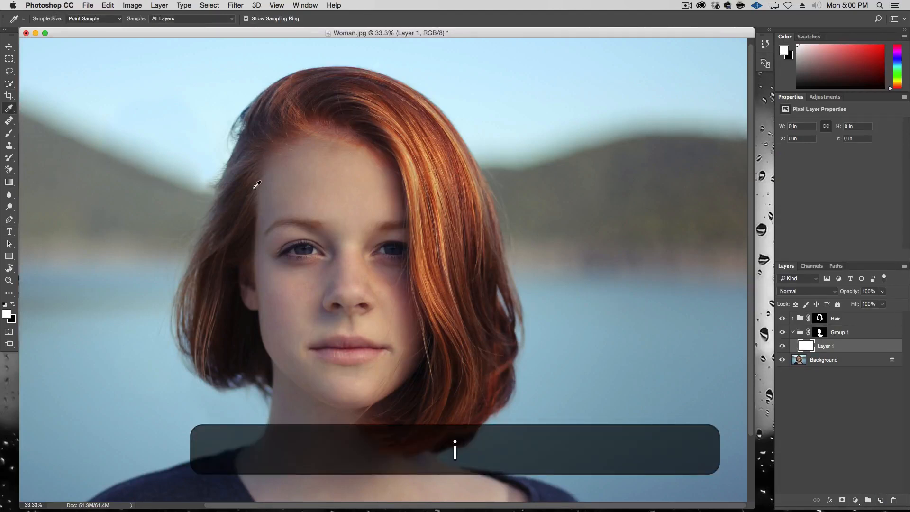
{"action": "left_click_drag", "start_coordinate": [315, 183], "coordinate": [345, 176]}
{"action": "left_click_drag", "start_coordinate": [344, 175], "coordinate": [349, 172]}
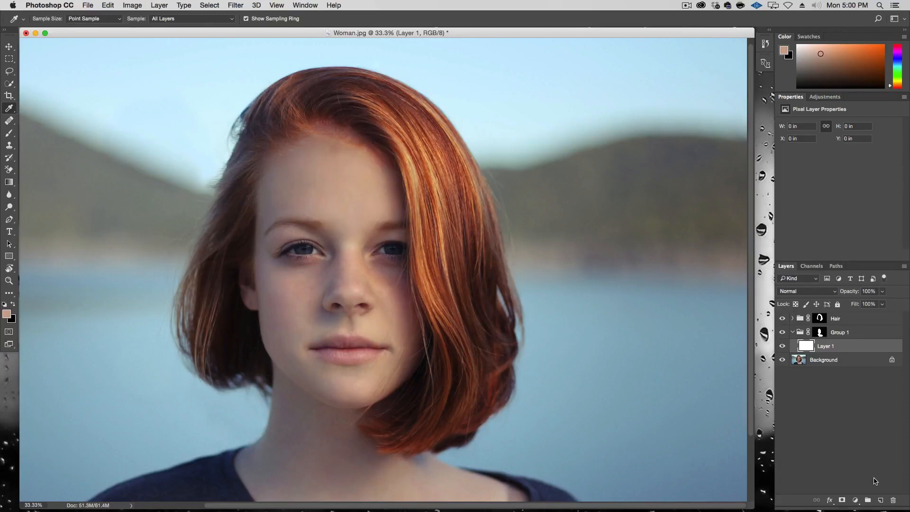
{"action": "left_click", "coordinate": [133, 5]}
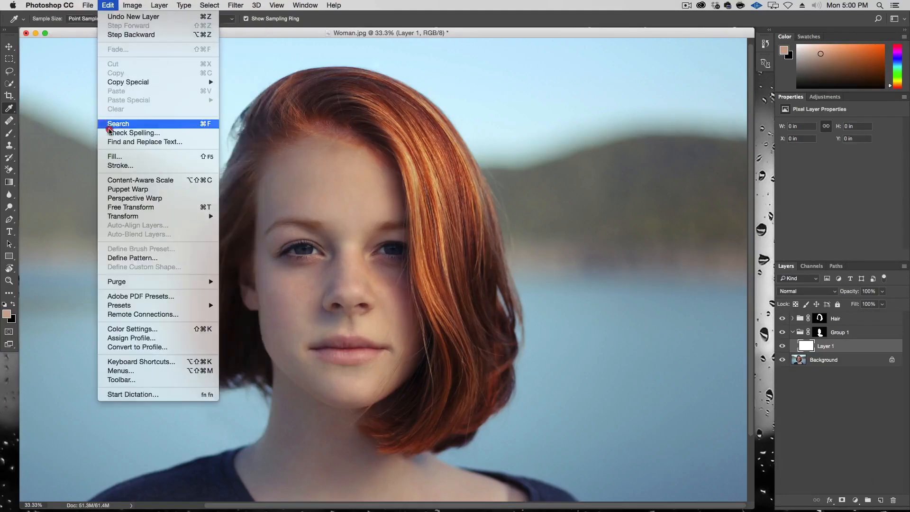
{"action": "left_click", "coordinate": [114, 157]}
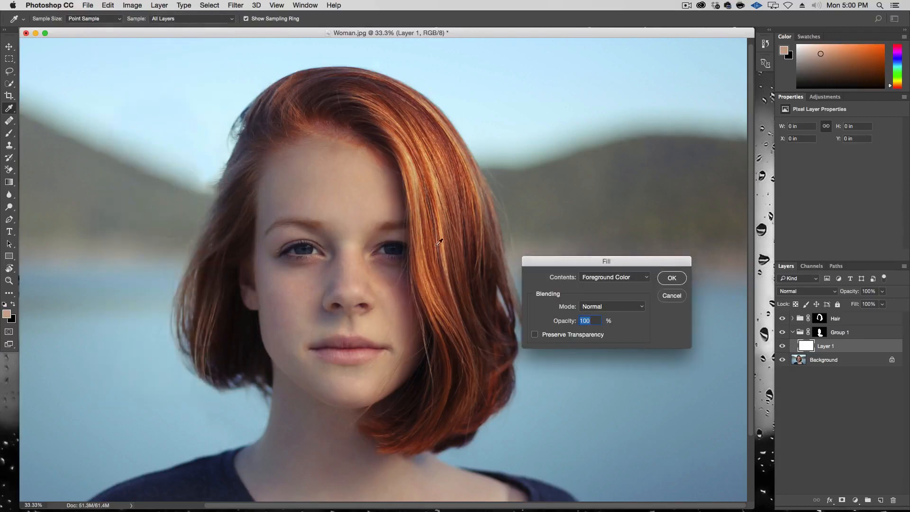
{"action": "left_click", "coordinate": [672, 278]}
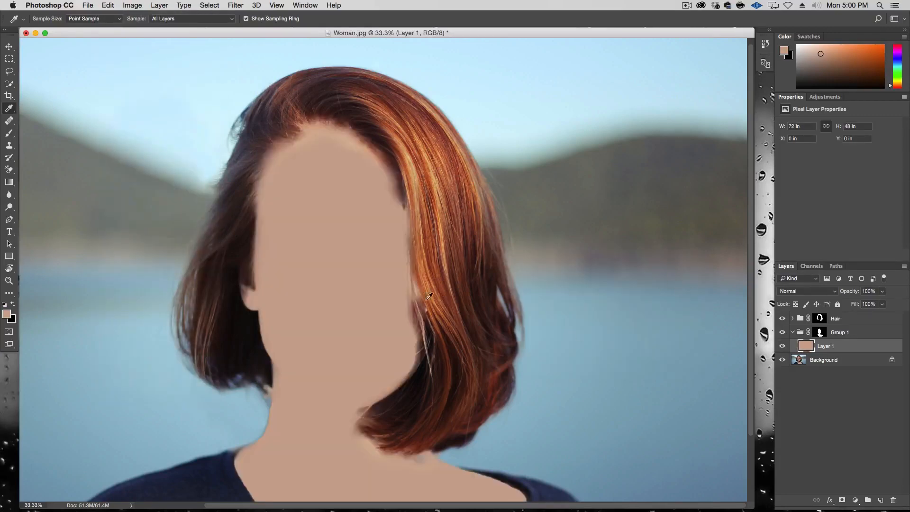
Set the skin-tone layer's blend mode to Color and compare the face with the layer hidden and shown
{"action": "scroll", "coordinate": [454, 162], "scroll_direction": "down", "scroll_amount": 5}
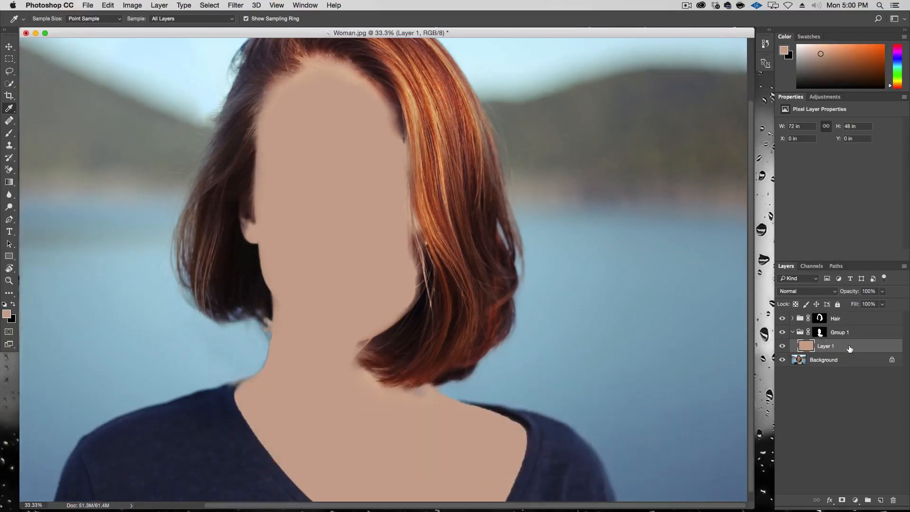
{"action": "left_click", "coordinate": [818, 291]}
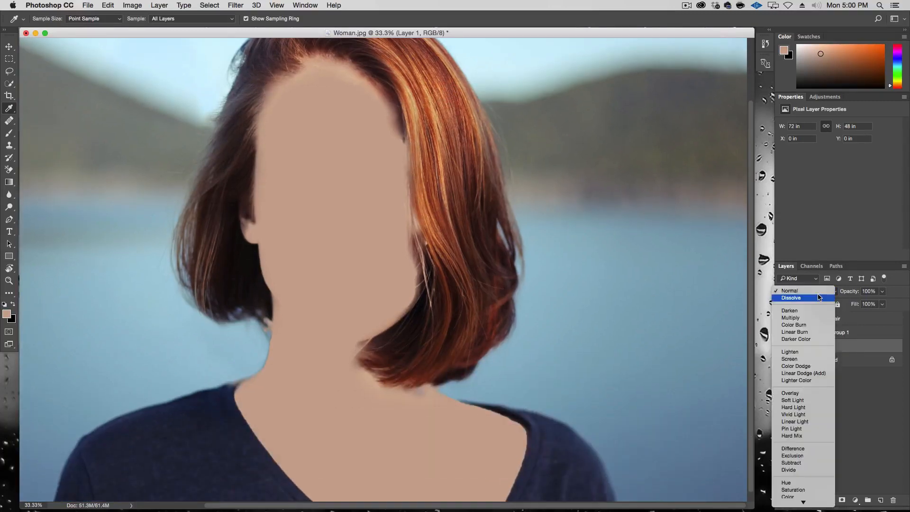
{"action": "left_click", "coordinate": [813, 494]}
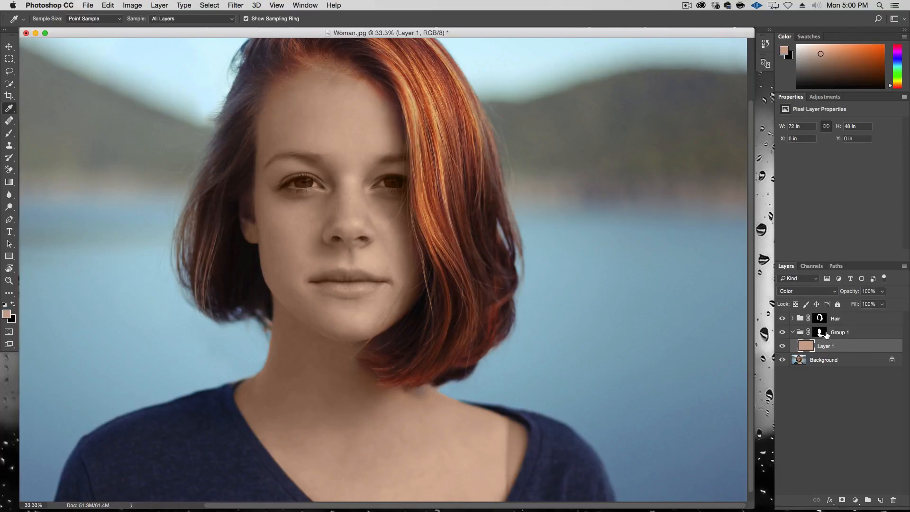
{"action": "left_click", "coordinate": [9, 46]}
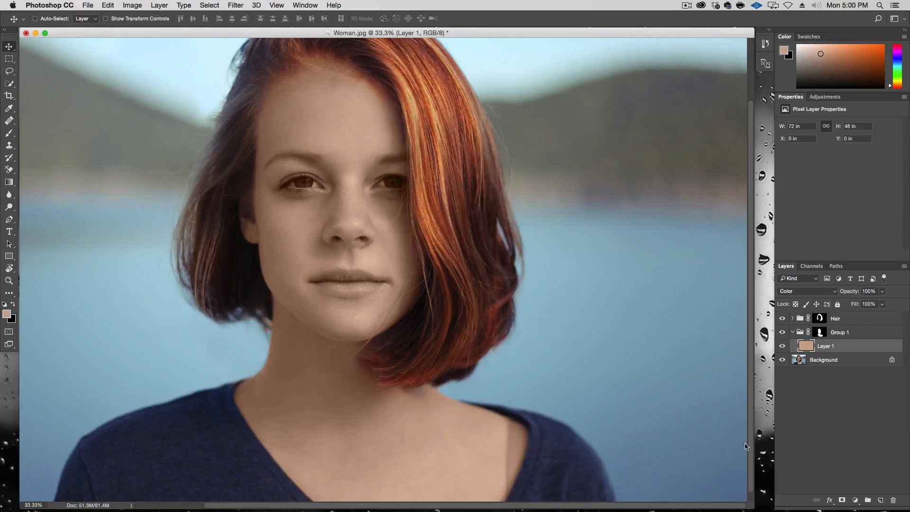
{"action": "left_click", "coordinate": [781, 346]}
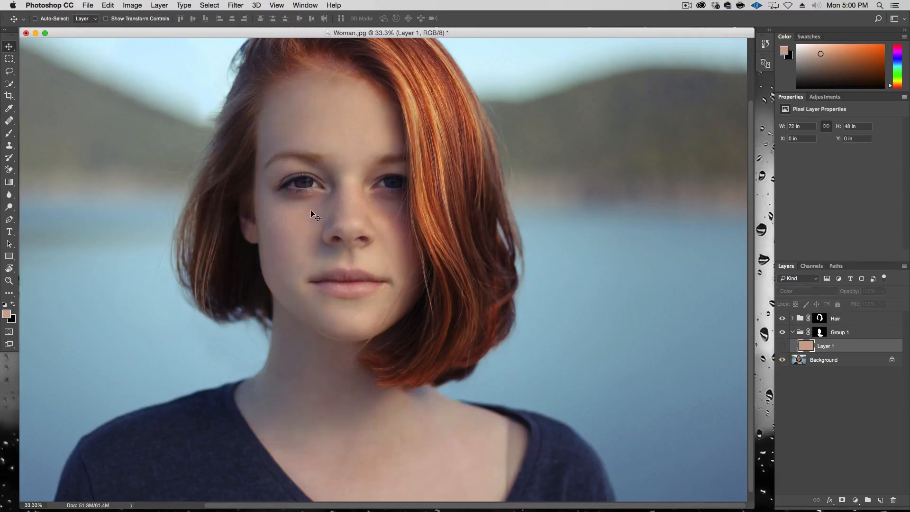
{"action": "left_click", "coordinate": [781, 347]}
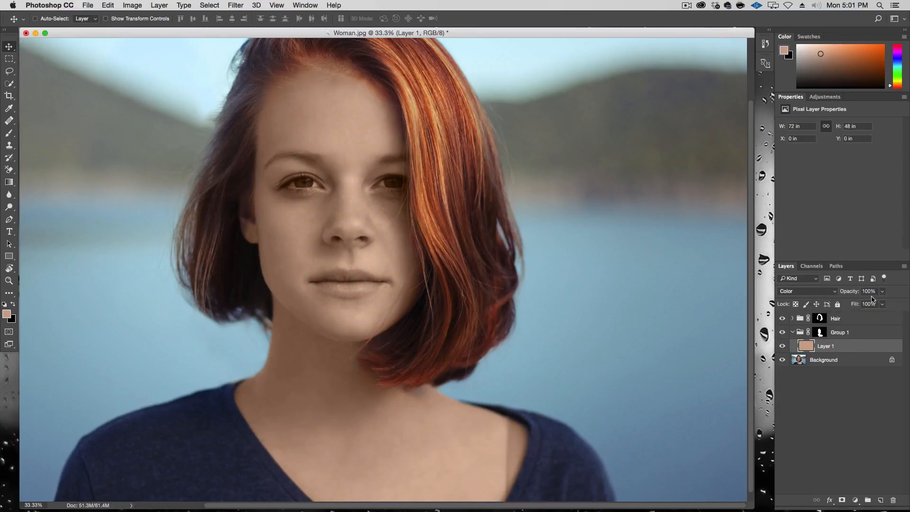
Set the skin-tone layer's opacity to 70% and add a black layer mask that hides it
{"action": "key", "text": "7"}
{"action": "key", "text": "0"}
{"action": "key", "text": "alt"}
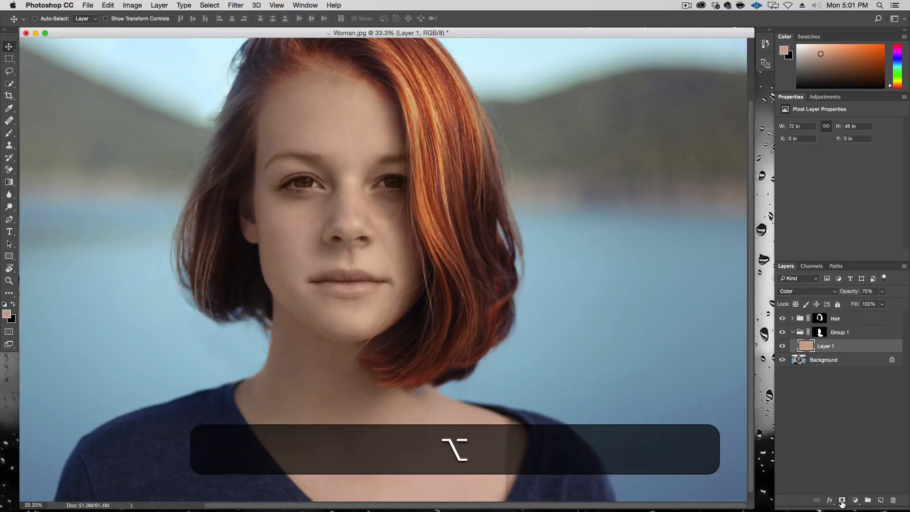
{"action": "left_click", "coordinate": [841, 501], "text": "alt"}
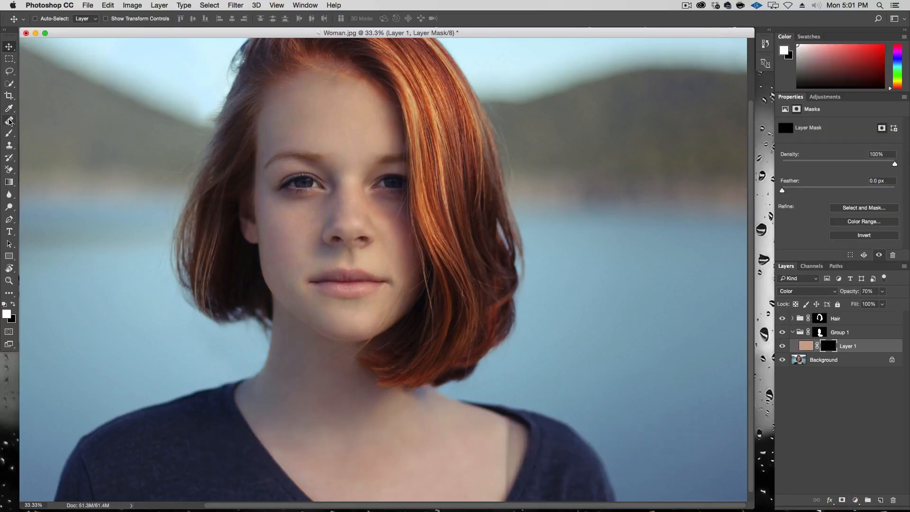
Paint white over the neck and chest on the skin-tone layer's mask with a soft brush at 100% opacity
{"action": "key", "text": "b"}
{"action": "left_click_drag", "start_coordinate": [183, 301], "coordinate": [250, 288]}
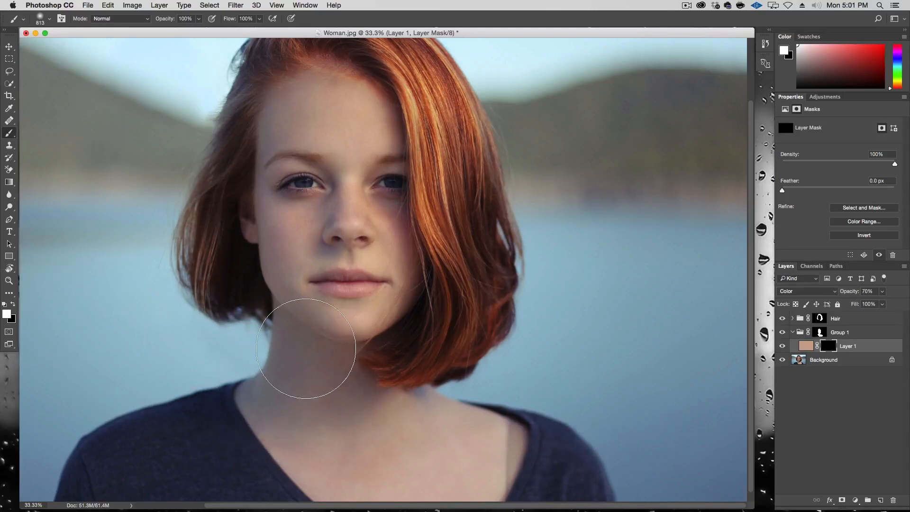
{"action": "mouse_move", "coordinate": [249, 399]}
{"action": "left_mouse_down"}
{"action": "mouse_move", "coordinate": [306, 453]}
{"action": "mouse_move", "coordinate": [355, 471]}
{"action": "mouse_move", "coordinate": [468, 478]}
{"action": "mouse_move", "coordinate": [401, 417]}
{"action": "mouse_move", "coordinate": [377, 443]}
{"action": "left_mouse_up"}
{"action": "mouse_move", "coordinate": [332, 387]}
{"action": "left_mouse_down"}
{"action": "mouse_move", "coordinate": [290, 357]}
{"action": "mouse_move", "coordinate": [261, 413]}
{"action": "left_mouse_up"}
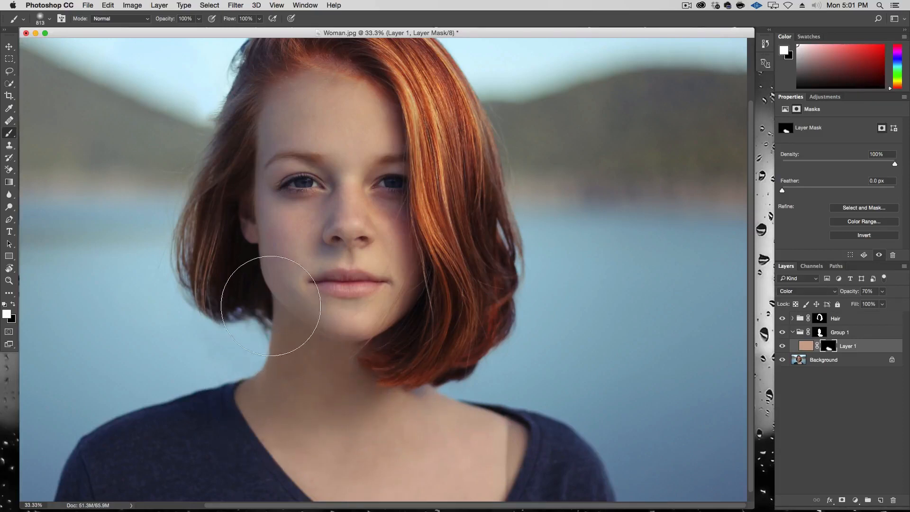
Shrink the brush, set its opacity to 50% and paint white over the cheeks, nose, eye areas and forehead on the same mask
{"action": "left_click_drag", "start_coordinate": [273, 300], "coordinate": [250, 302]}
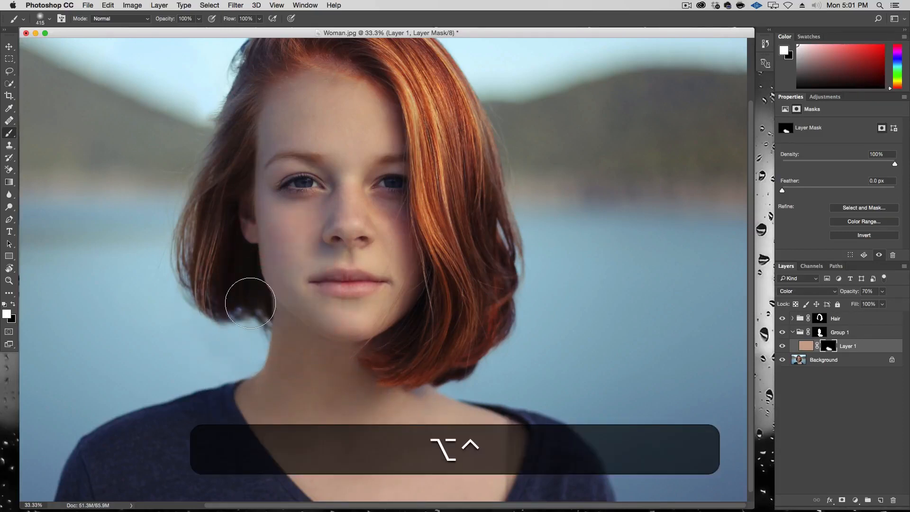
{"action": "key", "text": "5"}
{"action": "key", "text": "0"}
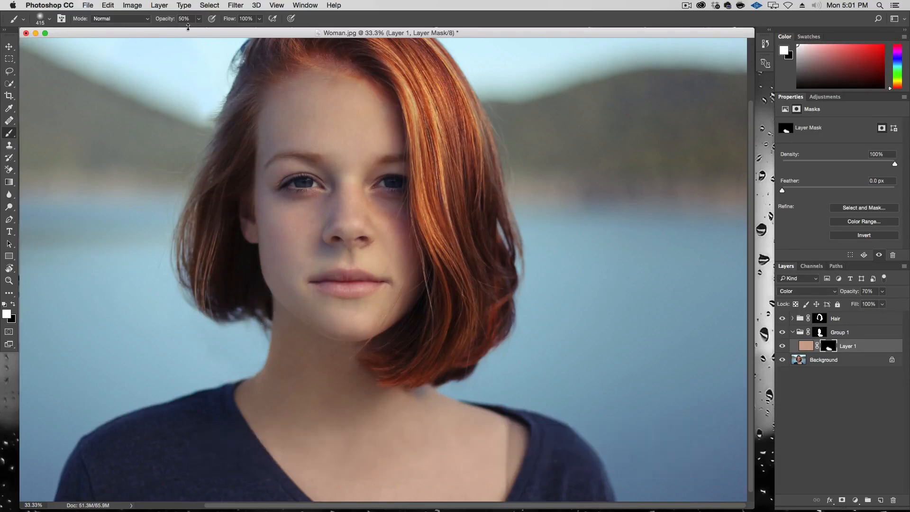
{"action": "mouse_move", "coordinate": [260, 279]}
{"action": "left_mouse_down"}
{"action": "mouse_move", "coordinate": [270, 203]}
{"action": "mouse_move", "coordinate": [301, 240]}
{"action": "mouse_move", "coordinate": [294, 294]}
{"action": "left_mouse_up"}
{"action": "mouse_move", "coordinate": [399, 219]}
{"action": "left_mouse_down"}
{"action": "mouse_move", "coordinate": [434, 271]}
{"action": "mouse_move", "coordinate": [417, 300]}
{"action": "mouse_move", "coordinate": [311, 321]}
{"action": "left_mouse_up"}
{"action": "left_click_drag", "start_coordinate": [315, 262], "coordinate": [287, 270]}
{"action": "left_click_drag", "start_coordinate": [363, 256], "coordinate": [378, 252]}
{"action": "mouse_move", "coordinate": [335, 218]}
{"action": "left_mouse_down"}
{"action": "mouse_move", "coordinate": [327, 229]}
{"action": "mouse_move", "coordinate": [348, 184]}
{"action": "left_mouse_up"}
{"action": "left_click_drag", "start_coordinate": [368, 148], "coordinate": [361, 162]}
{"action": "left_click_drag", "start_coordinate": [277, 171], "coordinate": [268, 178]}
{"action": "mouse_move", "coordinate": [385, 167]}
{"action": "left_mouse_down"}
{"action": "mouse_move", "coordinate": [418, 169]}
{"action": "mouse_move", "coordinate": [360, 145]}
{"action": "mouse_move", "coordinate": [262, 158]}
{"action": "mouse_move", "coordinate": [273, 110]}
{"action": "left_mouse_up"}
{"action": "mouse_move", "coordinate": [280, 117]}
{"action": "left_mouse_down"}
{"action": "mouse_move", "coordinate": [305, 86]}
{"action": "mouse_move", "coordinate": [343, 88]}
{"action": "mouse_move", "coordinate": [395, 127]}
{"action": "mouse_move", "coordinate": [325, 128]}
{"action": "mouse_move", "coordinate": [275, 148]}
{"action": "mouse_move", "coordinate": [262, 197]}
{"action": "left_mouse_up"}
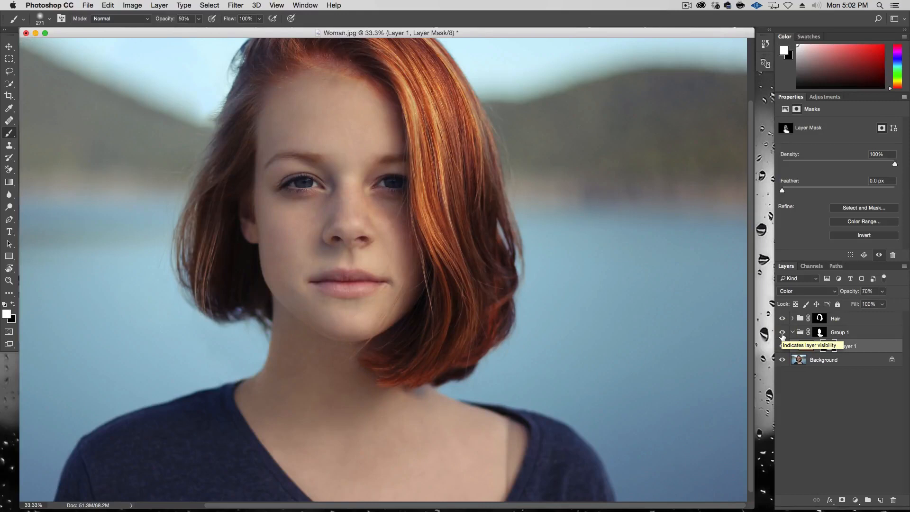
Compare the skin with Group 1 hidden and shown, and briefly load the group's mask as a selection before deselecting it
{"action": "left_click", "coordinate": [781, 334]}
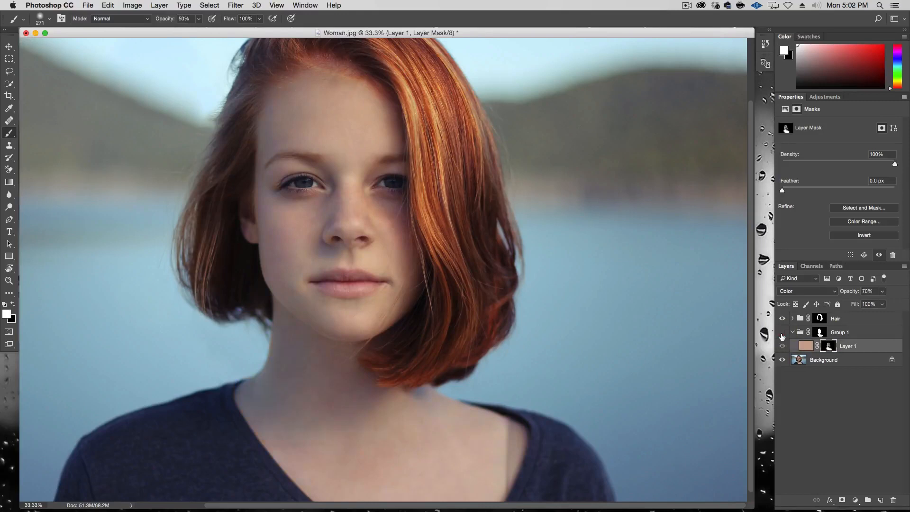
{"action": "left_click", "coordinate": [821, 332]}
{"action": "left_click", "coordinate": [818, 332], "text": "super"}
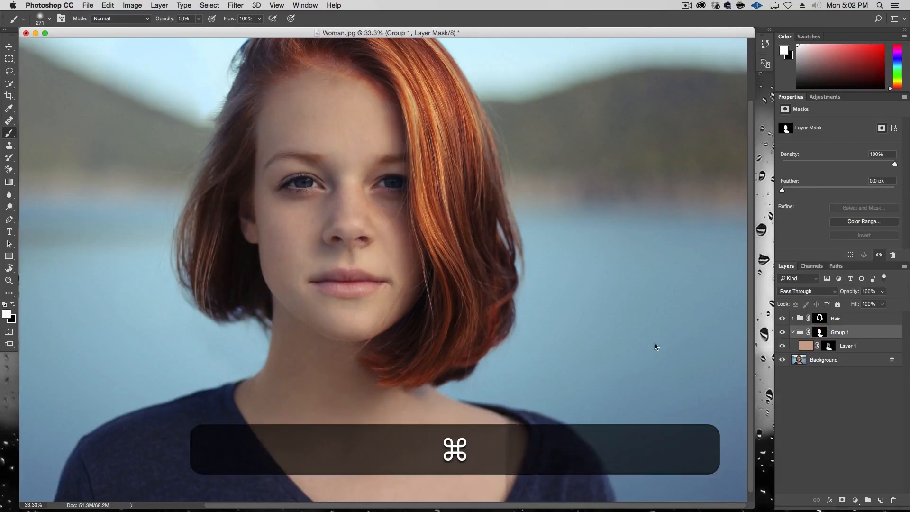
{"action": "key", "text": "super+d"}
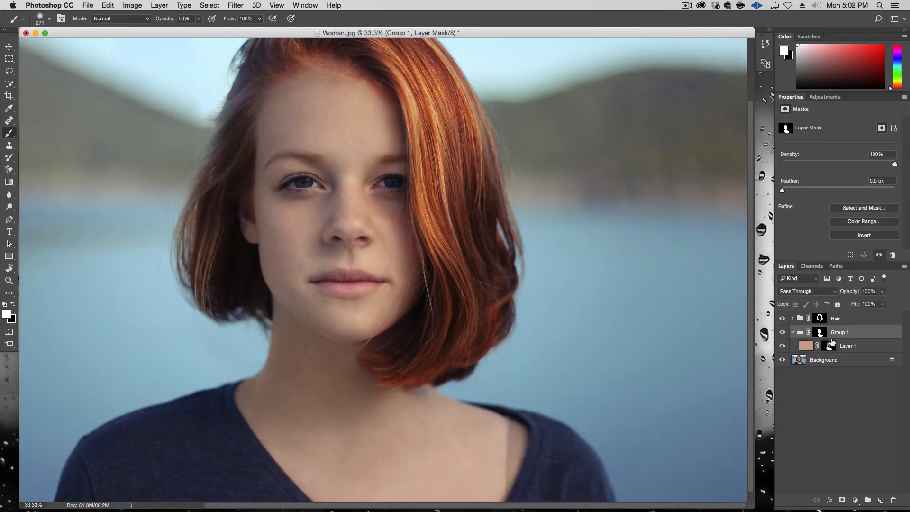
Add a Curves adjustment inside Group 1 with an anchored highlight point and slightly lowered shadows, and move it below the skin-tone layer
{"action": "left_click", "coordinate": [847, 347]}
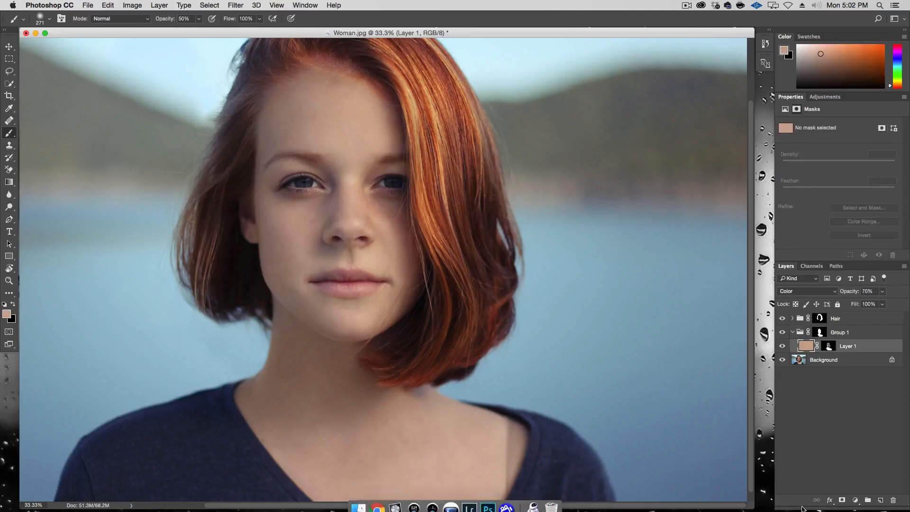
{"action": "left_click", "coordinate": [855, 499]}
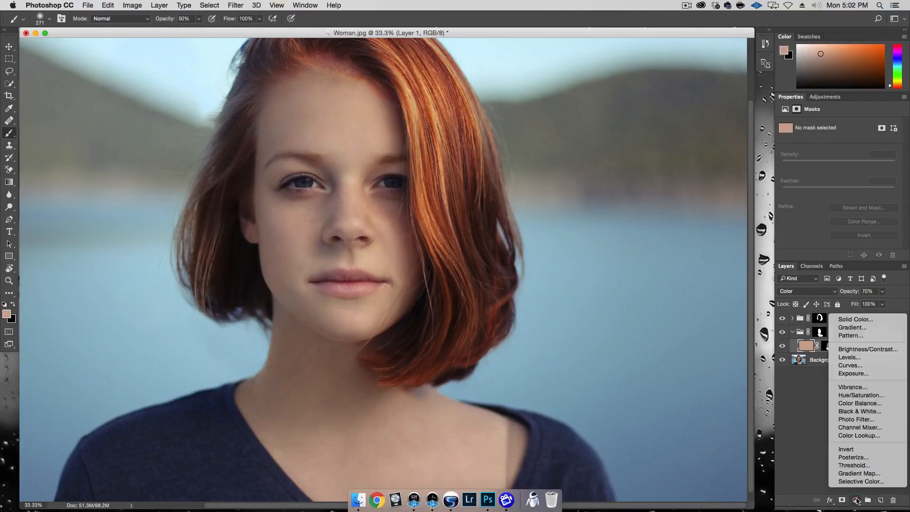
{"action": "left_click", "coordinate": [876, 365]}
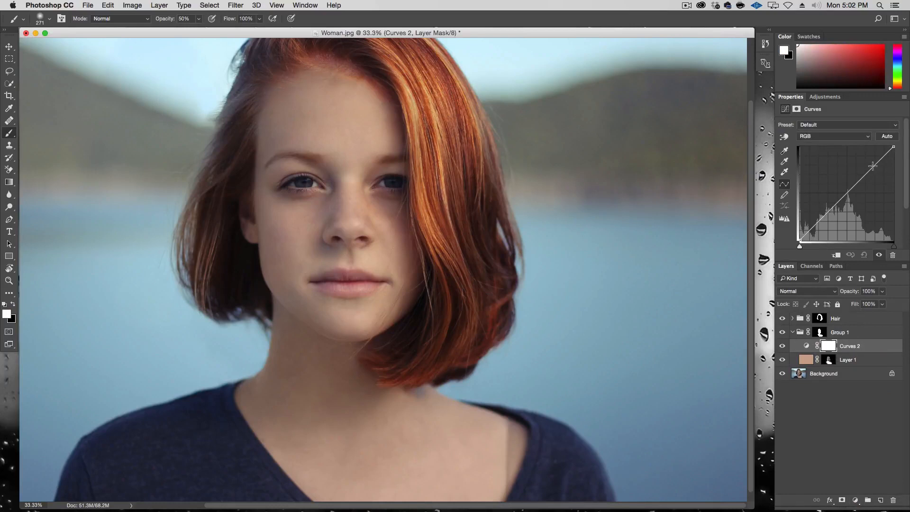
{"action": "left_click_drag", "start_coordinate": [872, 165], "coordinate": [870, 166]}
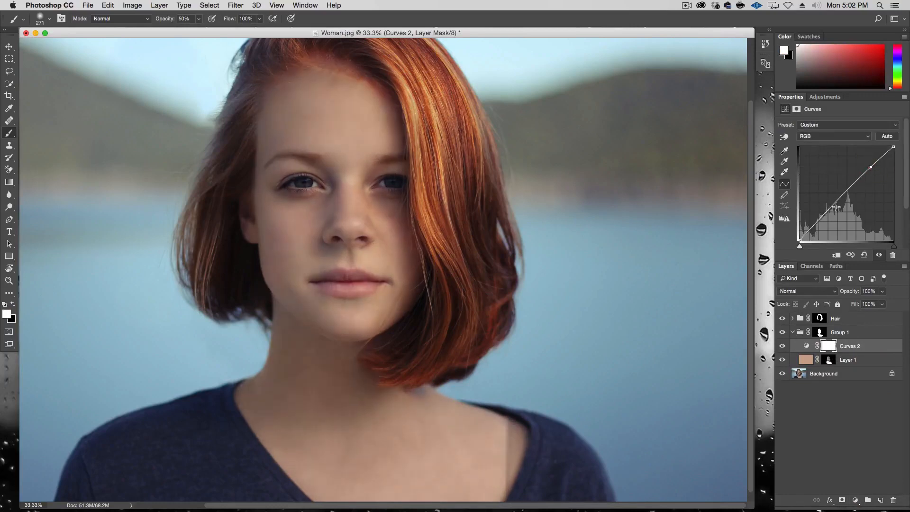
{"action": "left_click_drag", "start_coordinate": [826, 212], "coordinate": [827, 218]}
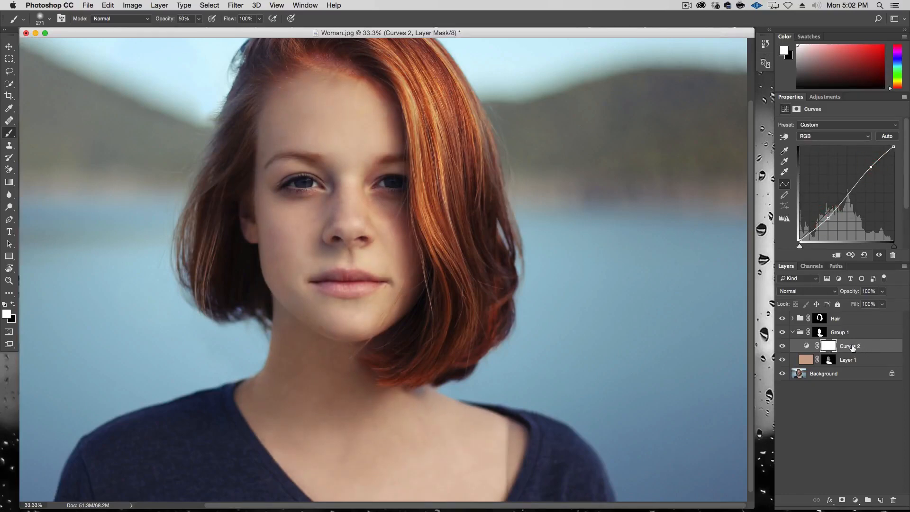
{"action": "left_click_drag", "start_coordinate": [851, 347], "coordinate": [855, 364]}
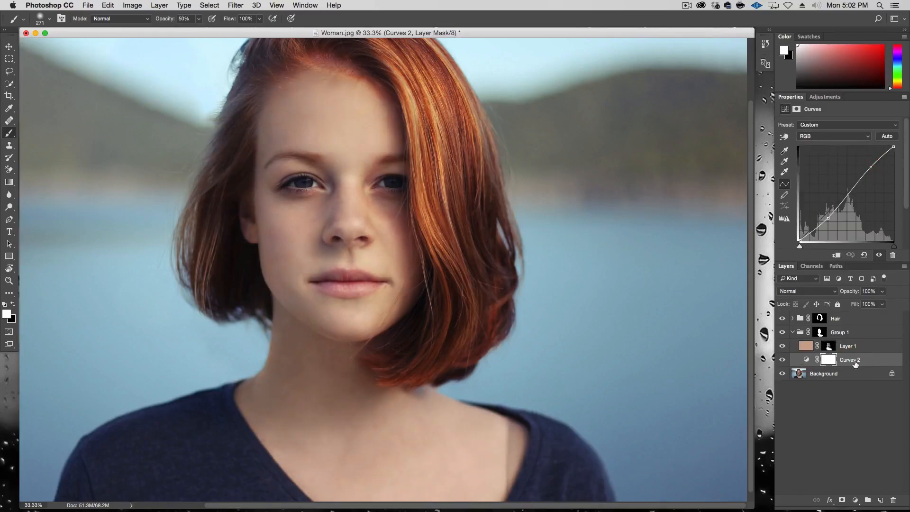
Compare the skin with the Curves adjustment and the skin-tone layer hidden and shown
{"action": "left_click", "coordinate": [781, 359]}
{"action": "left_click", "coordinate": [782, 359]}
{"action": "left_click", "coordinate": [782, 360]}
{"action": "left_click", "coordinate": [782, 360]}
{"action": "left_click", "coordinate": [782, 347]}
{"action": "left_click", "coordinate": [784, 360]}
{"action": "left_click", "coordinate": [782, 359]}
Lower the skin curve's highlight point slightly and compare the portrait with Group 1 hidden and shown
{"action": "left_click_drag", "start_coordinate": [869, 167], "coordinate": [870, 168]}
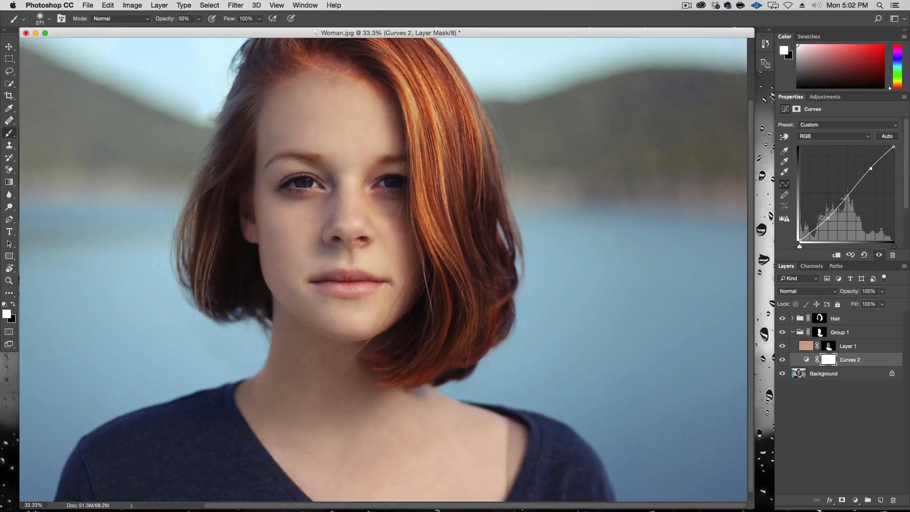
{"action": "left_click", "coordinate": [829, 219]}
{"action": "left_click", "coordinate": [782, 333]}
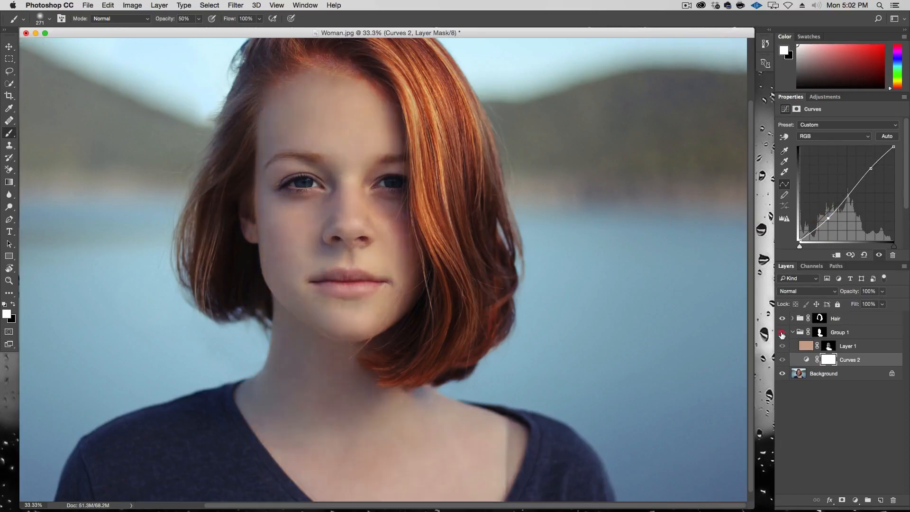
{"action": "left_click", "coordinate": [782, 333]}
{"action": "left_click", "coordinate": [781, 333]}
{"action": "left_click", "coordinate": [781, 333]}
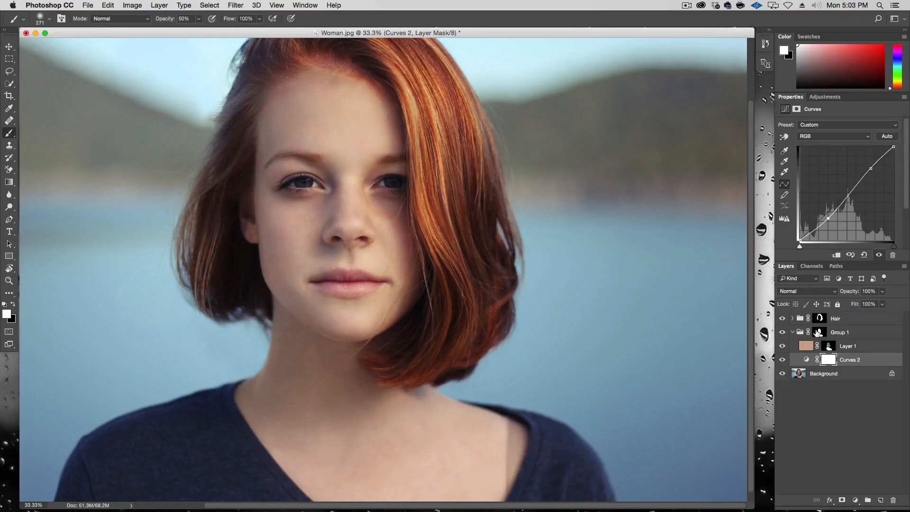
Rename Group 1 as "Skin" and collapse it
{"action": "double_click", "coordinate": [839, 333]}
{"action": "type", "text": "Skin"}
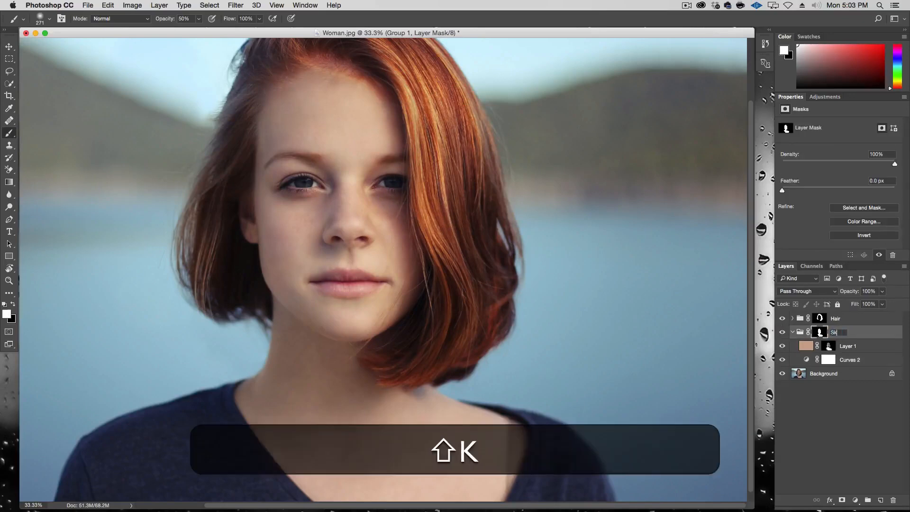
{"action": "key", "text": "Return"}
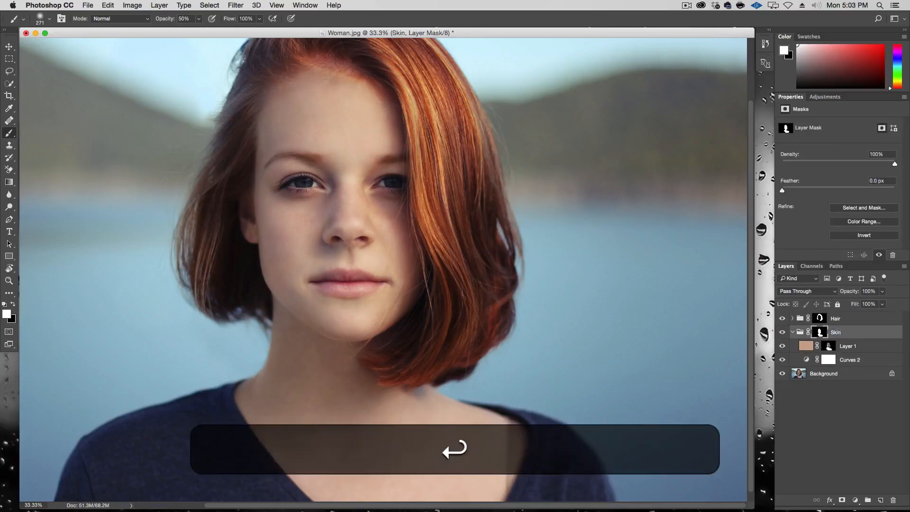
{"action": "left_click", "coordinate": [792, 332]}
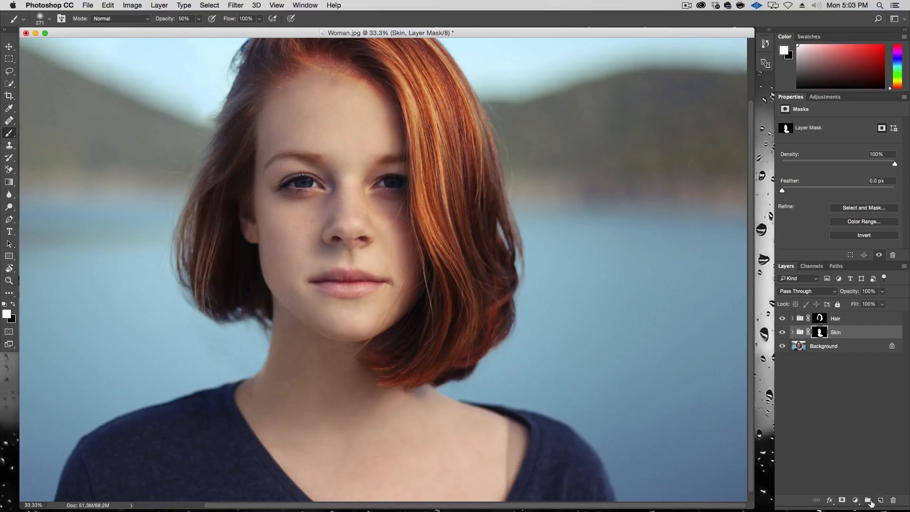
Create a new group above the Skin group and name it "Eyes"
{"action": "left_click", "coordinate": [868, 501]}
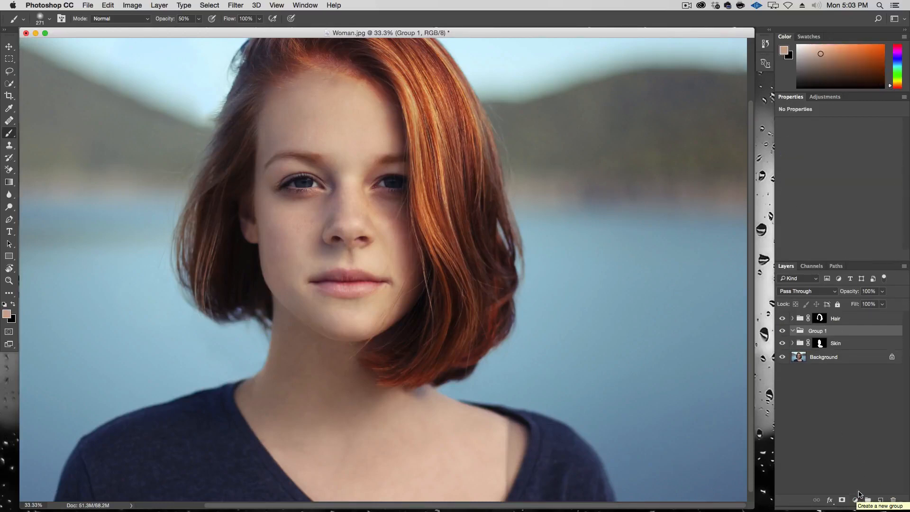
{"action": "double_click", "coordinate": [822, 332]}
{"action": "type", "text": "Eyes"}
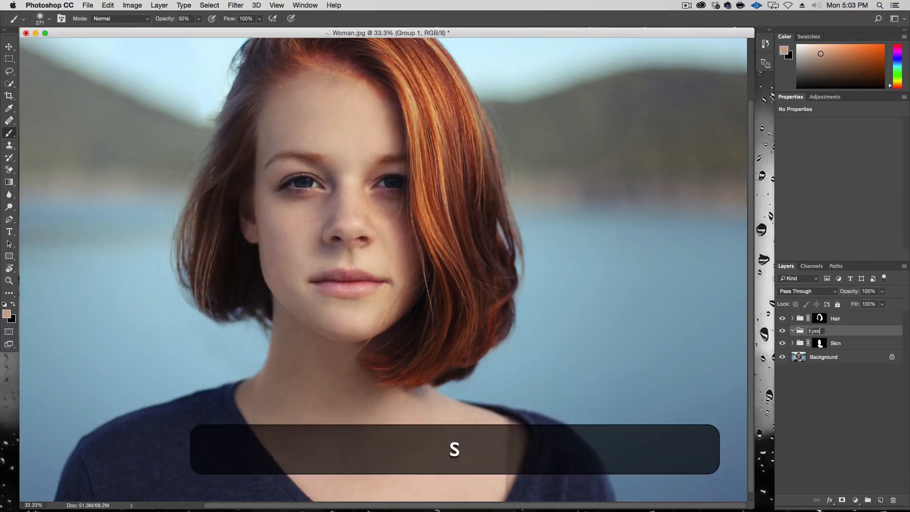
{"action": "key", "text": "Return"}
Add a Curves adjustment inside the Eyes group and reshape its RGB curve to brighten the image strongly
{"action": "left_click", "coordinate": [854, 500]}
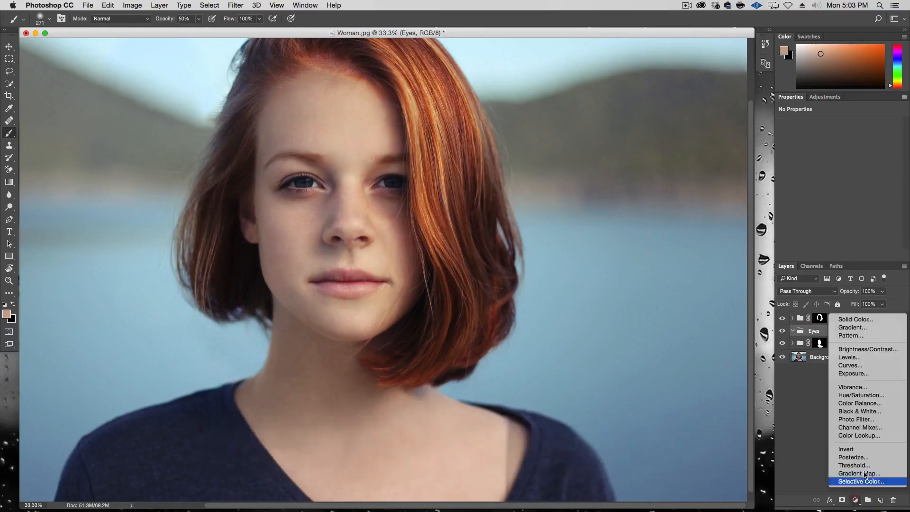
{"action": "left_click", "coordinate": [868, 363]}
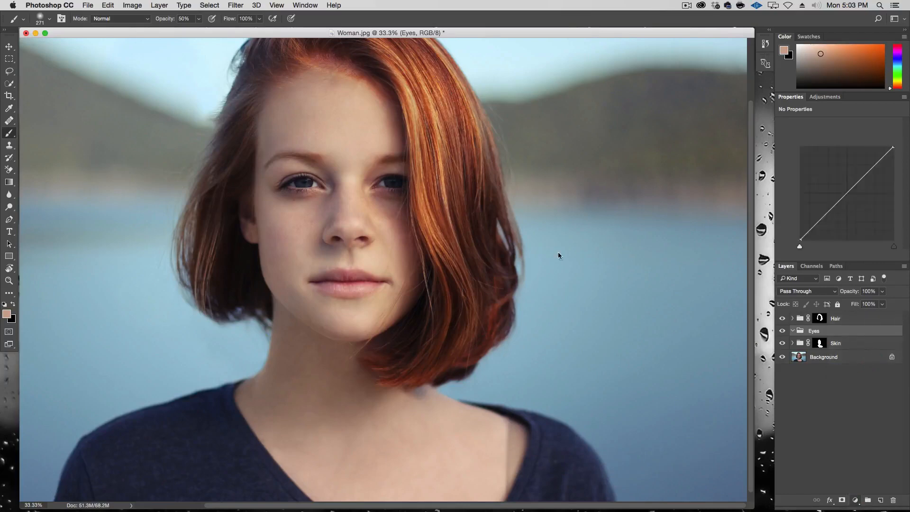
{"action": "left_click_drag", "start_coordinate": [836, 205], "coordinate": [850, 228]}
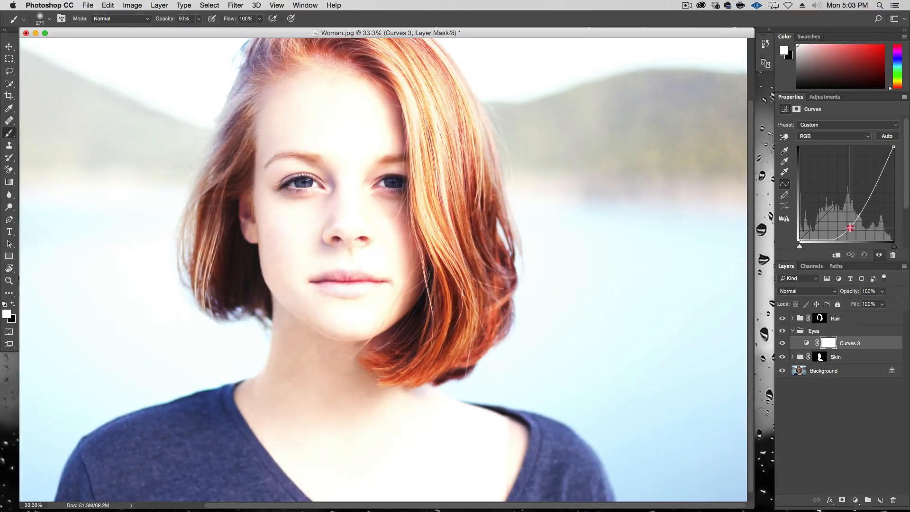
{"action": "left_click_drag", "start_coordinate": [850, 228], "coordinate": [870, 206]}
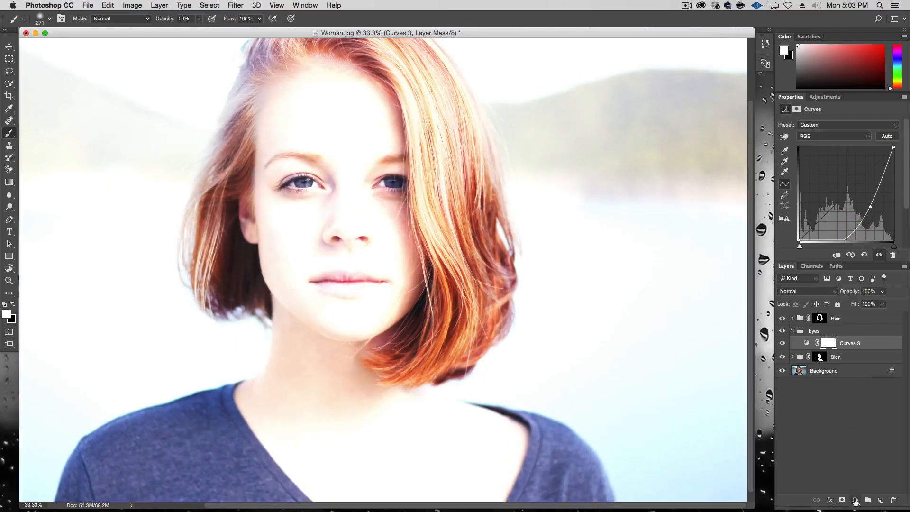
Add a Vibrance adjustment above the eye curves with Vibrance +41 and Saturation +14
{"action": "left_click", "coordinate": [855, 500]}
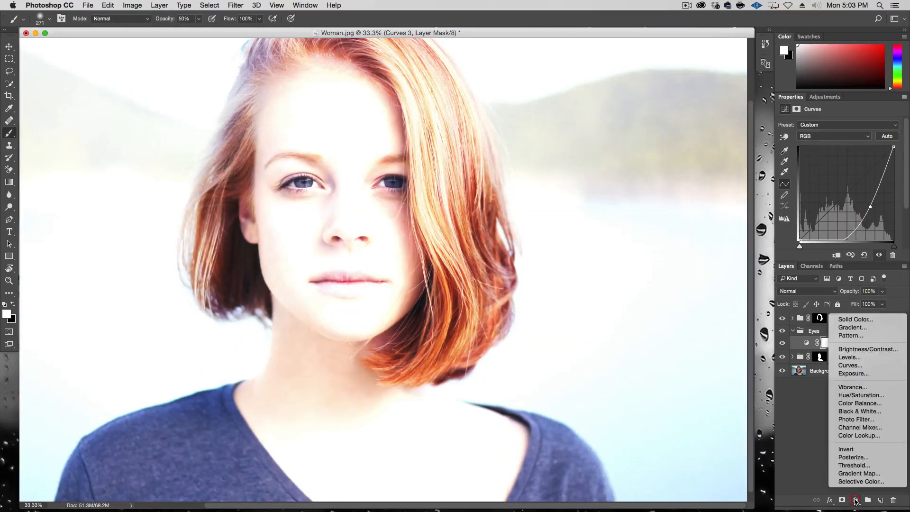
{"action": "left_click", "coordinate": [869, 387]}
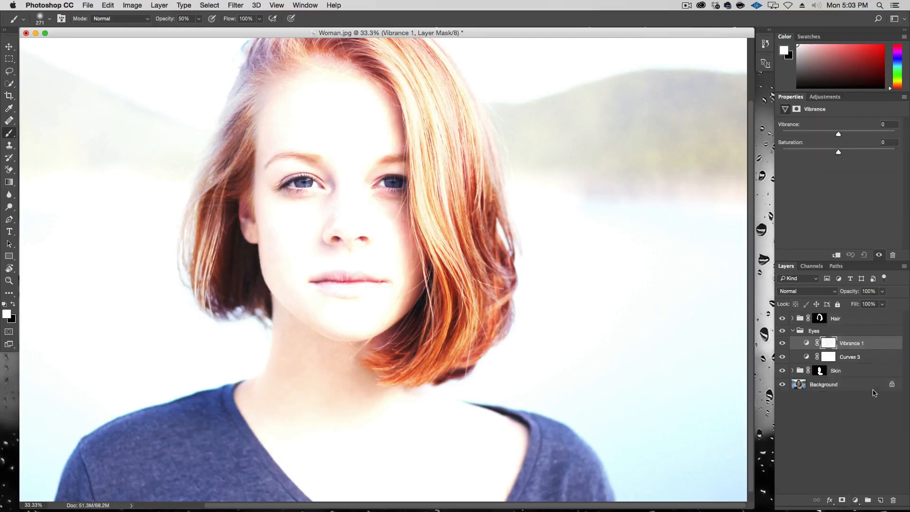
{"action": "left_click", "coordinate": [862, 136]}
{"action": "left_click", "coordinate": [854, 152]}
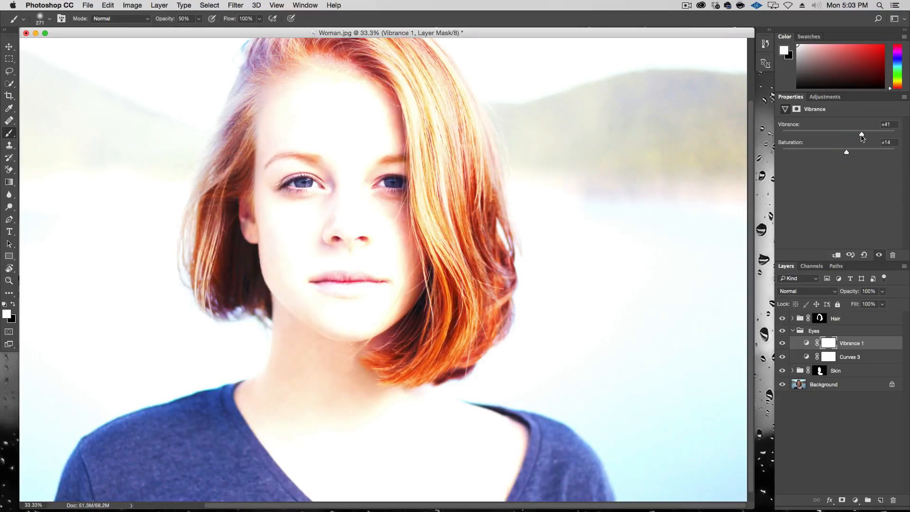
Check the eye curves' effect by hiding and showing them, and add a black layer mask to the Eyes group
{"action": "left_click", "coordinate": [782, 359]}
{"action": "left_click", "coordinate": [782, 359]}
{"action": "left_click", "coordinate": [811, 333]}
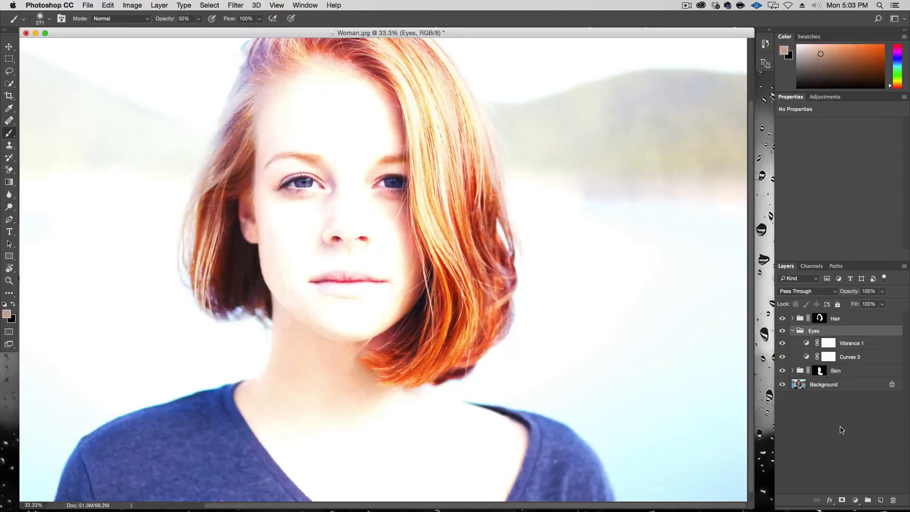
{"action": "left_click", "coordinate": [842, 499], "text": "alt"}
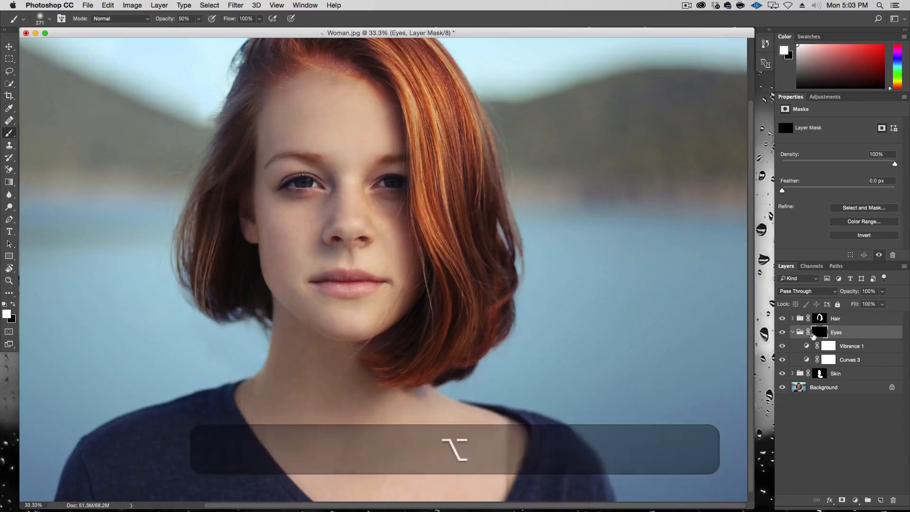
Set the brush to 20% opacity and shrink it to 44 px for close work on the Eyes mask
{"action": "key", "text": "alt+super+plus"}
{"action": "key", "text": "alt+super+plus"}
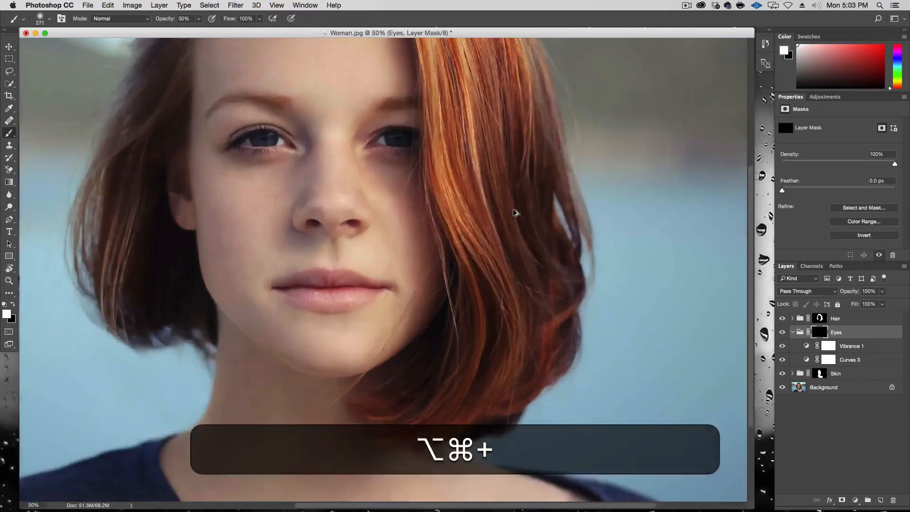
{"action": "left_click_drag", "start_coordinate": [294, 264], "coordinate": [318, 375]}
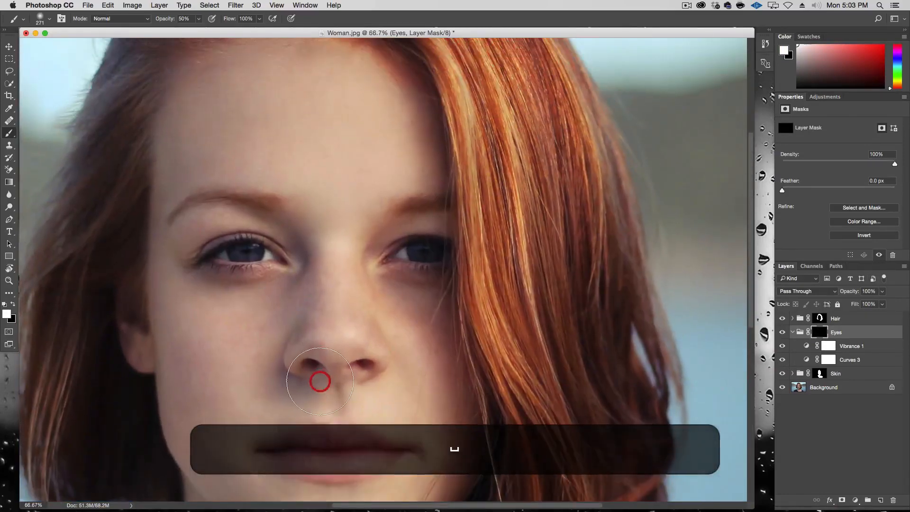
{"action": "key", "text": "alt+super+plus"}
{"action": "left_click_drag", "start_coordinate": [329, 338], "coordinate": [430, 321]}
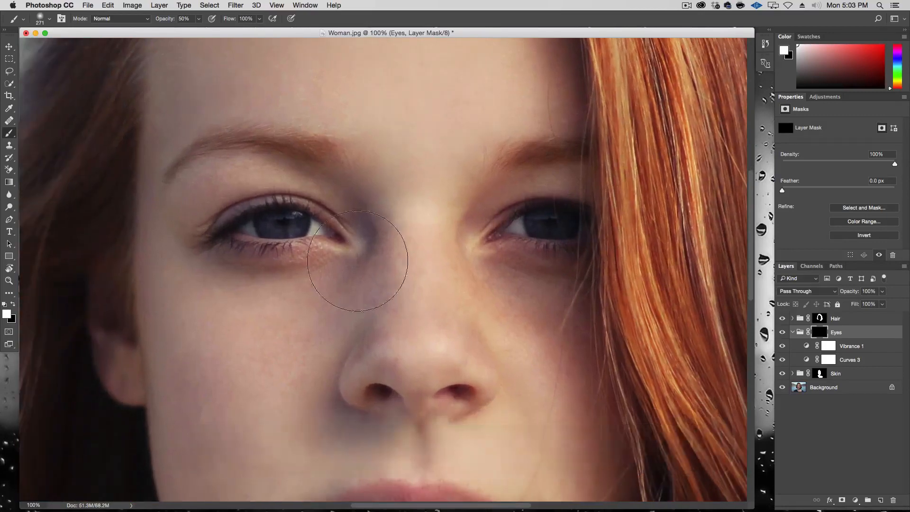
{"action": "key", "text": "b"}
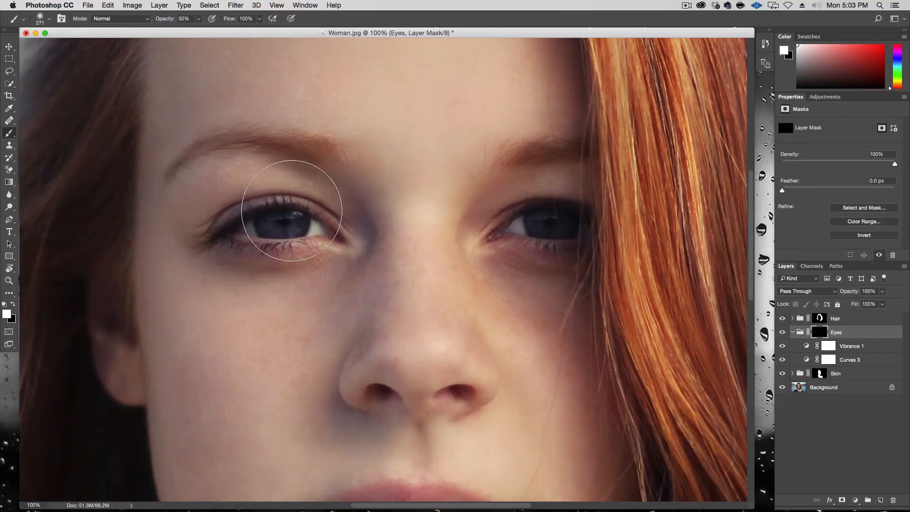
{"action": "key", "text": "2"}
{"action": "key", "text": "0"}
{"action": "mouse_move", "coordinate": [309, 230]}
{"action": "left_mouse_down", "text": "ctrl+alt"}
{"action": "mouse_move", "coordinate": [247, 228]}
{"action": "mouse_move", "coordinate": [270, 218]}
{"action": "mouse_move", "coordinate": [273, 228]}
{"action": "mouse_move", "coordinate": [297, 227]}
{"action": "mouse_move", "coordinate": [291, 216]}
{"action": "mouse_move", "coordinate": [262, 219]}
{"action": "mouse_move", "coordinate": [301, 217]}
{"action": "mouse_move", "coordinate": [325, 232]}
{"action": "mouse_move", "coordinate": [298, 238]}
{"action": "left_mouse_up", "text": "ctrl+alt"}
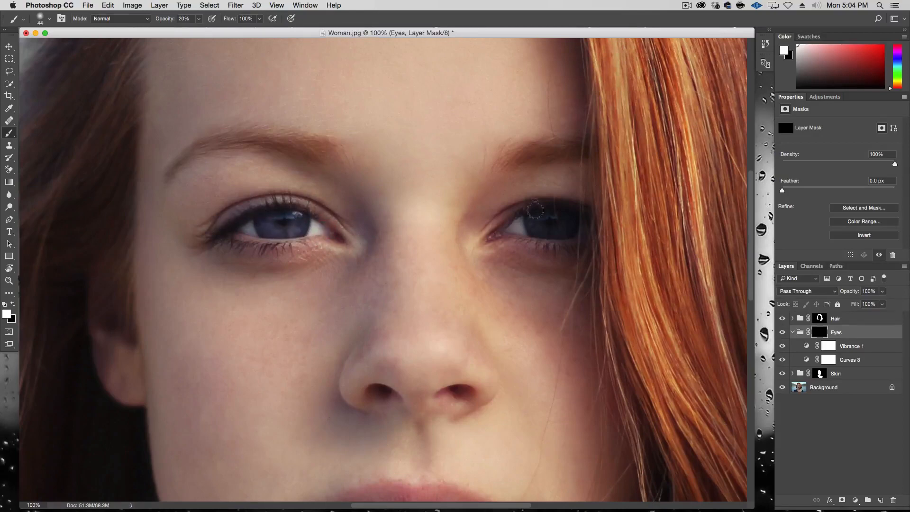
Paint white on the Eyes group's mask over the irises and whites of both eyes, building up the brightening with repeated strokes
{"action": "mouse_move", "coordinate": [511, 228]}
{"action": "left_mouse_down"}
{"action": "mouse_move", "coordinate": [581, 230]}
{"action": "mouse_move", "coordinate": [584, 223]}
{"action": "mouse_move", "coordinate": [522, 224]}
{"action": "left_mouse_up"}
{"action": "left_click_drag", "start_coordinate": [312, 227], "coordinate": [265, 228]}
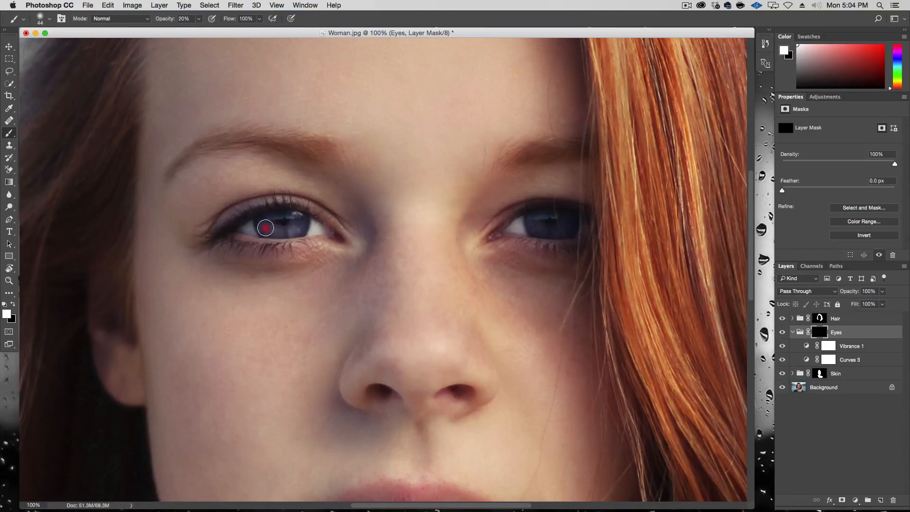
{"action": "left_click_drag", "start_coordinate": [534, 222], "coordinate": [569, 219]}
{"action": "mouse_move", "coordinate": [303, 219]}
{"action": "left_mouse_down"}
{"action": "mouse_move", "coordinate": [275, 220]}
{"action": "mouse_move", "coordinate": [295, 220]}
{"action": "left_mouse_up"}
{"action": "left_click_drag", "start_coordinate": [539, 219], "coordinate": [566, 226]}
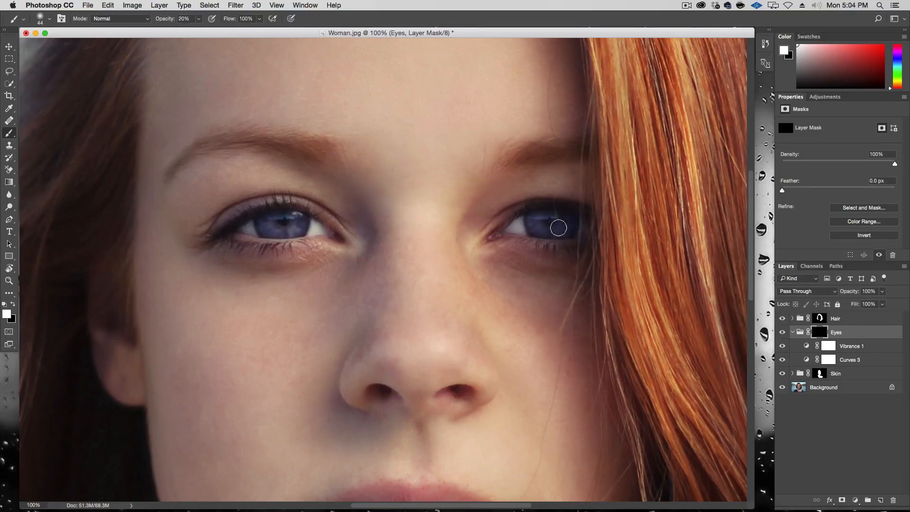
{"action": "mouse_move", "coordinate": [295, 231]}
{"action": "left_mouse_down"}
{"action": "mouse_move", "coordinate": [264, 210]}
{"action": "mouse_move", "coordinate": [294, 226]}
{"action": "left_mouse_up"}
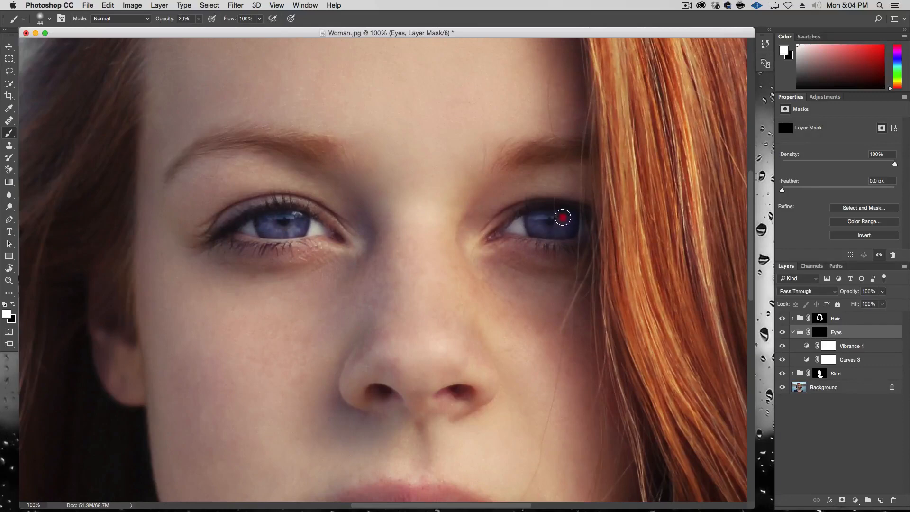
{"action": "left_click_drag", "start_coordinate": [562, 218], "coordinate": [558, 217]}
{"action": "left_click_drag", "start_coordinate": [284, 231], "coordinate": [250, 230]}
{"action": "left_click_drag", "start_coordinate": [583, 230], "coordinate": [571, 224]}
{"action": "mouse_move", "coordinate": [303, 221]}
{"action": "left_mouse_down"}
{"action": "mouse_move", "coordinate": [291, 232]}
{"action": "mouse_move", "coordinate": [264, 212]}
{"action": "mouse_move", "coordinate": [264, 228]}
{"action": "mouse_move", "coordinate": [274, 227]}
{"action": "left_mouse_up"}
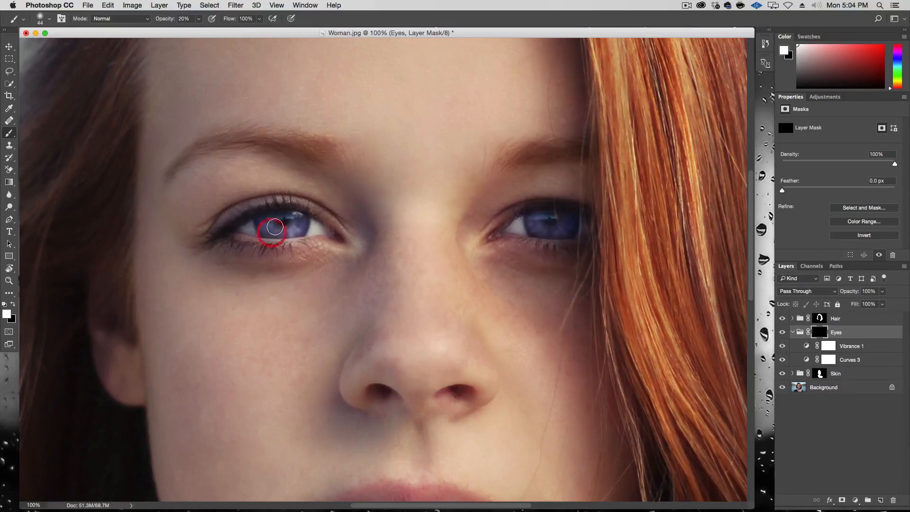
Compare the portrait with the Eyes group hidden and shown
{"action": "key", "text": "alt+super+minus"}
{"action": "key", "text": "alt+super+minus"}
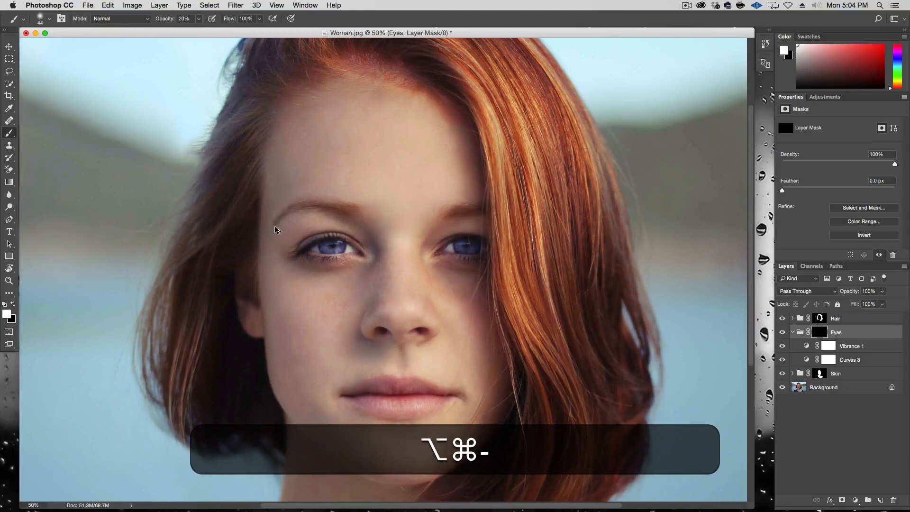
{"action": "key", "text": "alt+super+minus"}
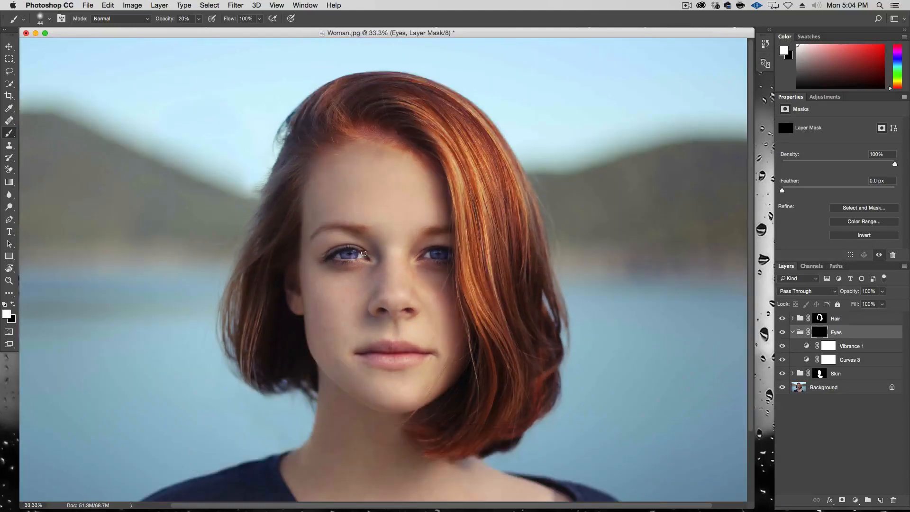
{"action": "left_click", "coordinate": [785, 332]}
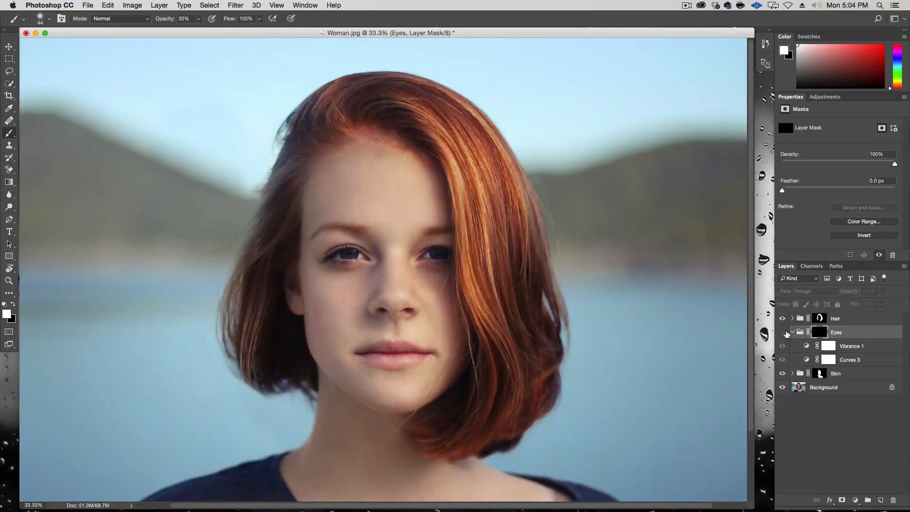
{"action": "left_click", "coordinate": [785, 332]}
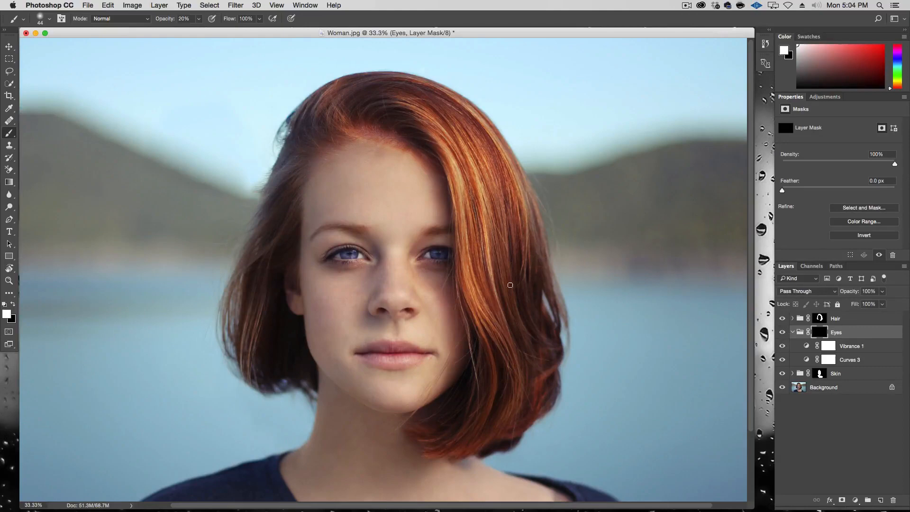
Paint black with a 148 px brush around the inner corner of the left-hand eye on the Eyes mask, and compare the group hidden and shown
{"action": "key", "text": "x"}
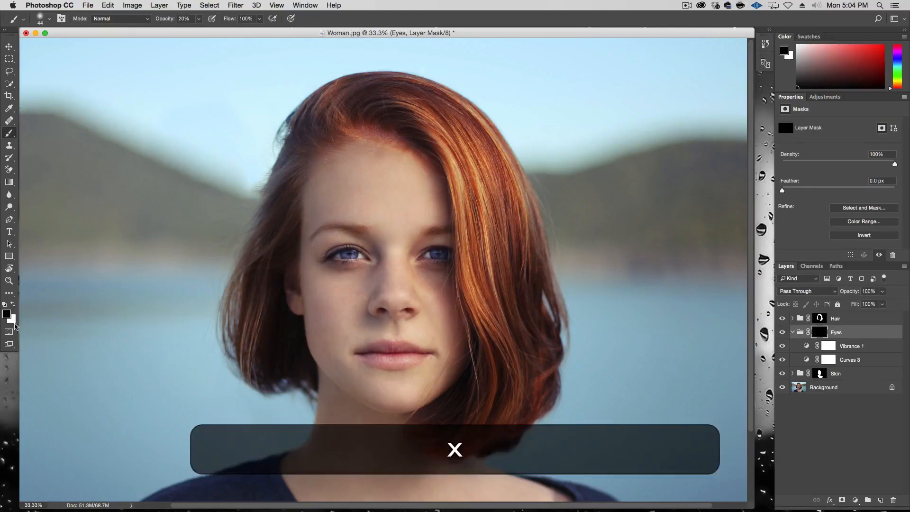
{"action": "mouse_move", "coordinate": [360, 269]}
{"action": "left_mouse_down"}
{"action": "mouse_move", "coordinate": [379, 262]}
{"action": "mouse_move", "coordinate": [365, 256]}
{"action": "left_mouse_up"}
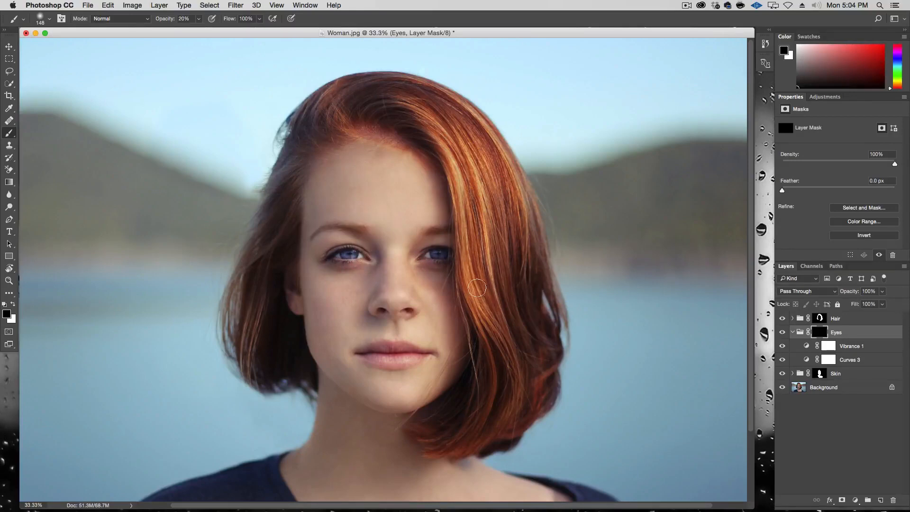
{"action": "left_click", "coordinate": [782, 333]}
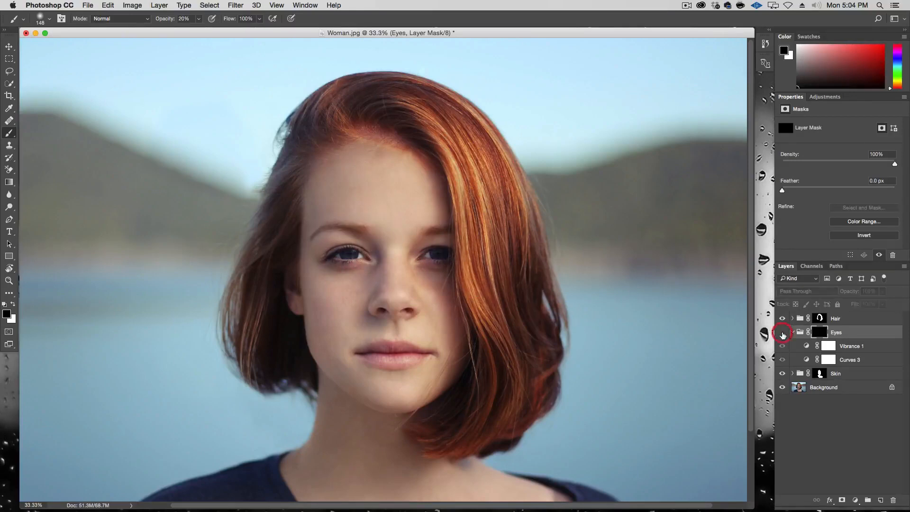
{"action": "left_click", "coordinate": [782, 334]}
{"action": "left_click", "coordinate": [782, 333]}
{"action": "left_click", "coordinate": [782, 333]}
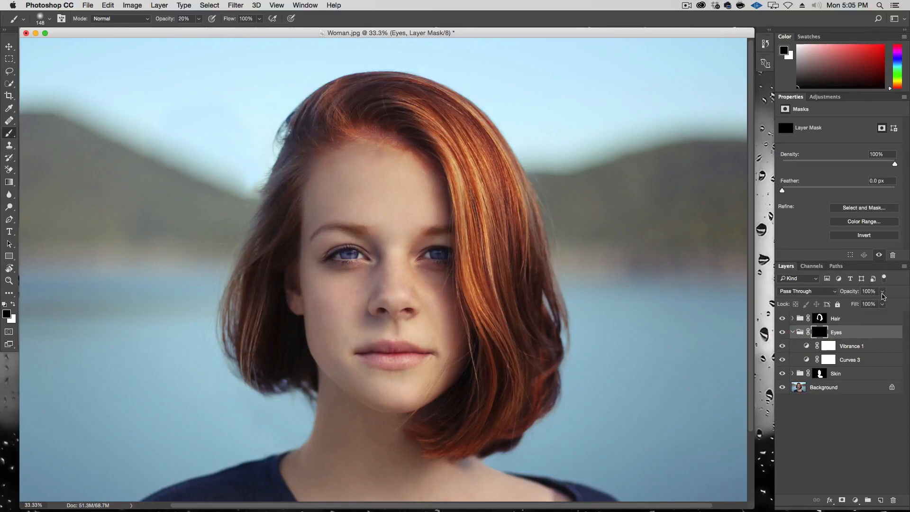
Lower the Eyes group's opacity to 78%, check its effect, and collapse the group
{"action": "left_click", "coordinate": [882, 292]}
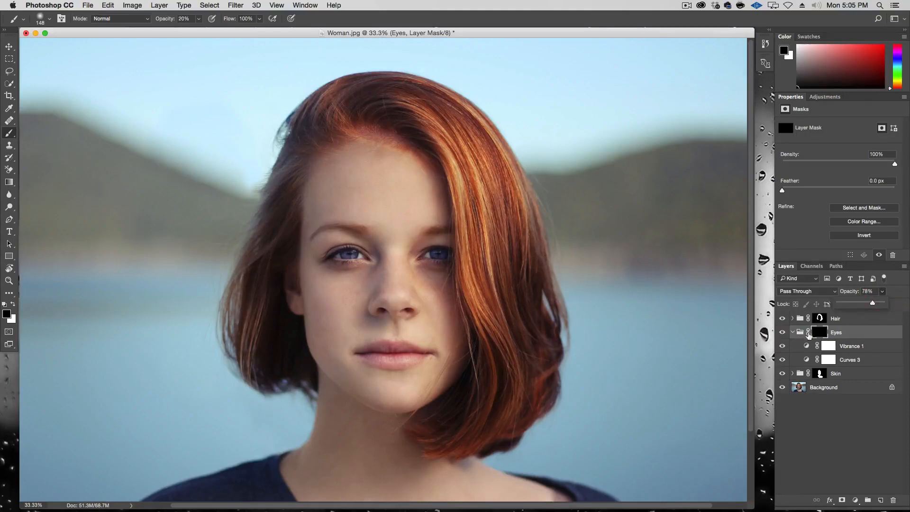
{"action": "left_click", "coordinate": [783, 333]}
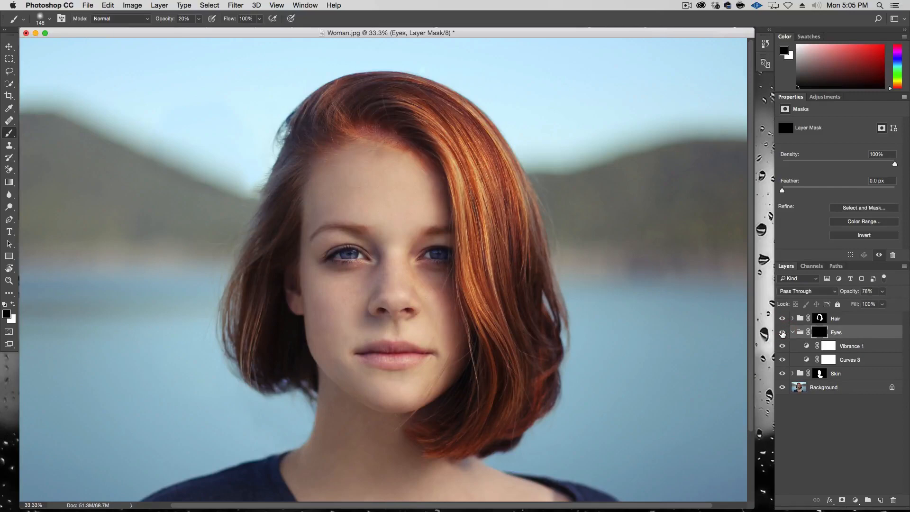
{"action": "key", "text": "alt+super+minus"}
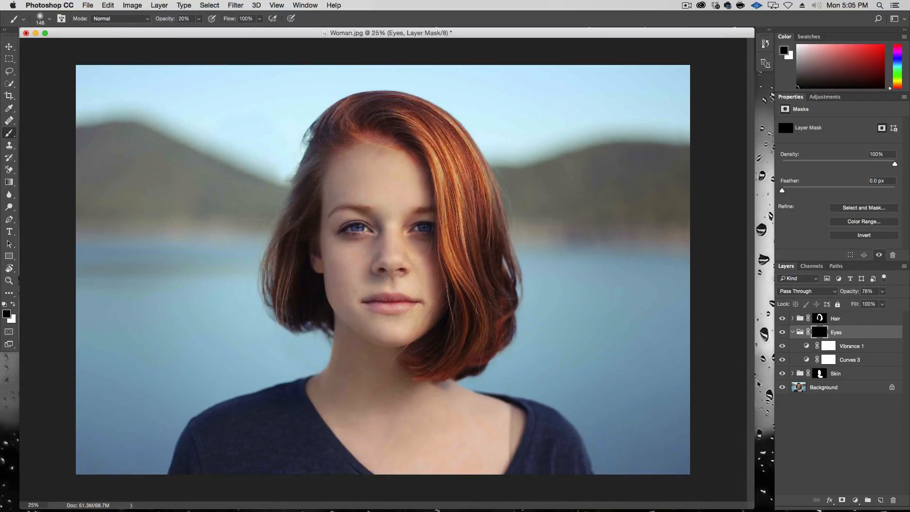
{"action": "left_click", "coordinate": [792, 332]}
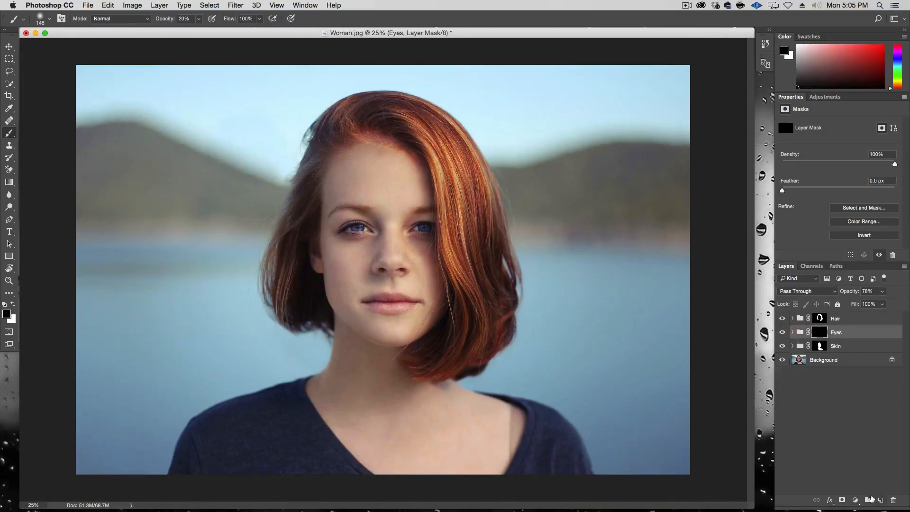
Create a new group above the Eyes group and enter Quick Mask mode for the lips
{"action": "left_click", "coordinate": [868, 500]}
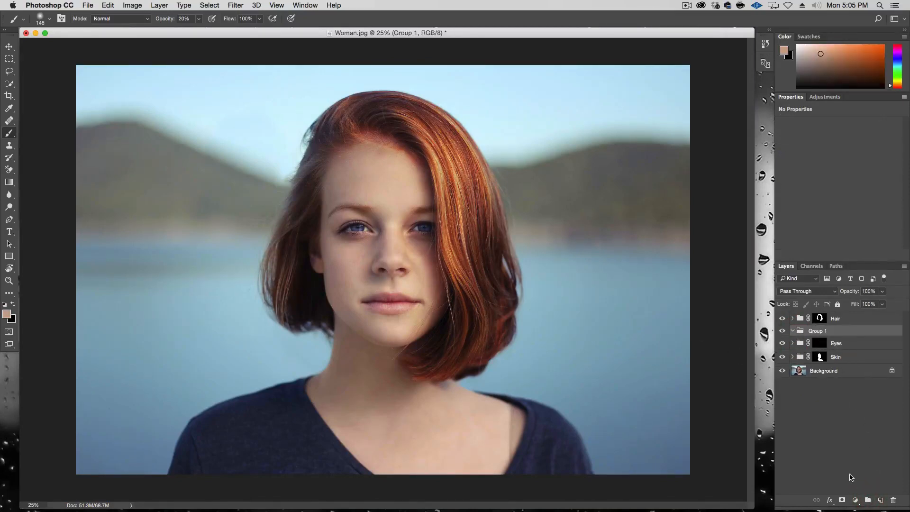
{"action": "key", "text": "alt+super+plus"}
{"action": "key", "text": "alt+super+plus"}
{"action": "key", "text": "alt+super+plus"}
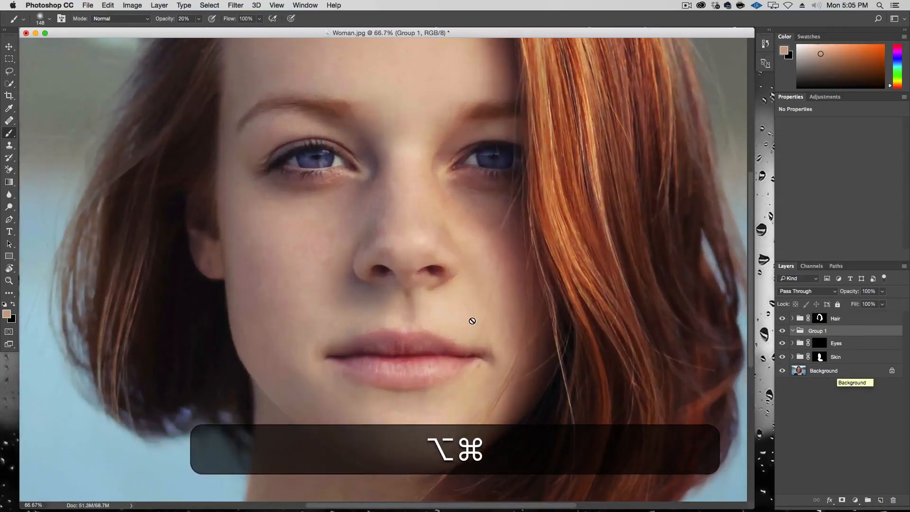
{"action": "key", "text": "q"}
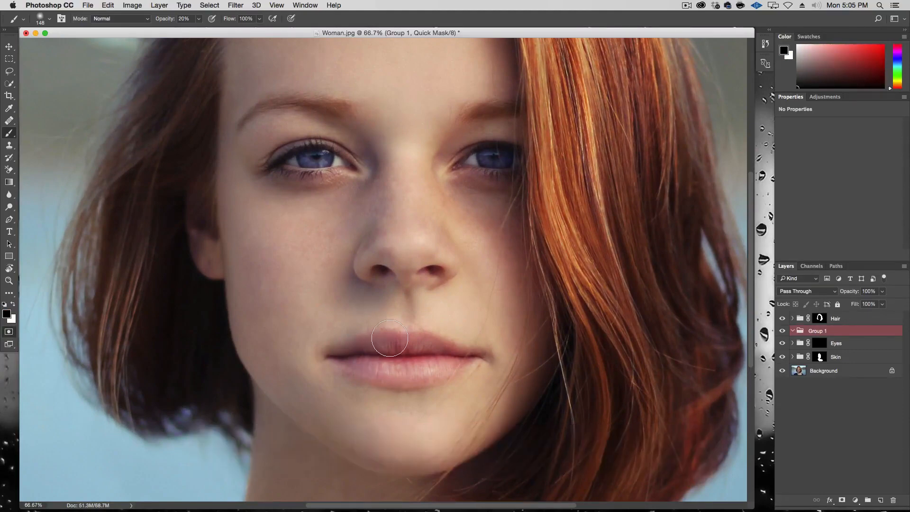
Set the brush to 100% opacity, 45 px size and 85% hardness
{"action": "key", "text": "0"}
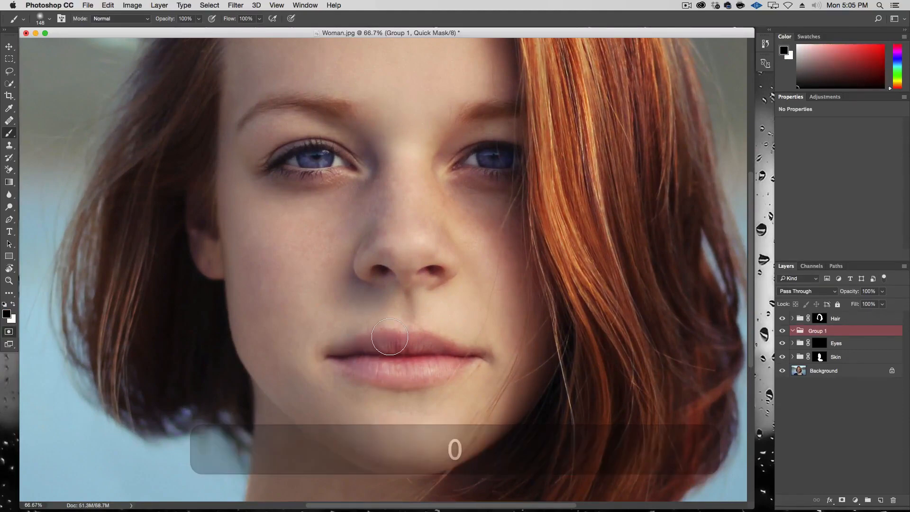
{"action": "right_click", "coordinate": [389, 336]}
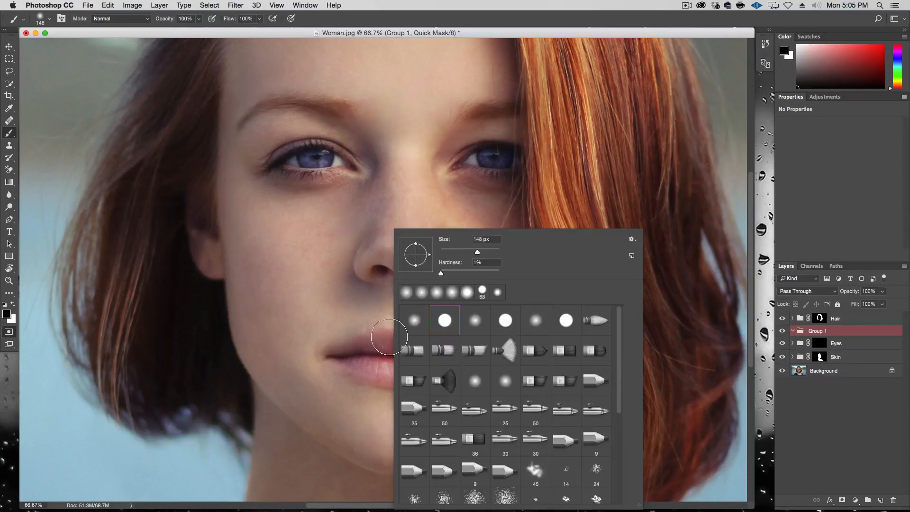
{"action": "key", "text": "Tab"}
{"action": "type", "text": "45"}
{"action": "key", "text": "Tab"}
{"action": "type", "text": "85"}
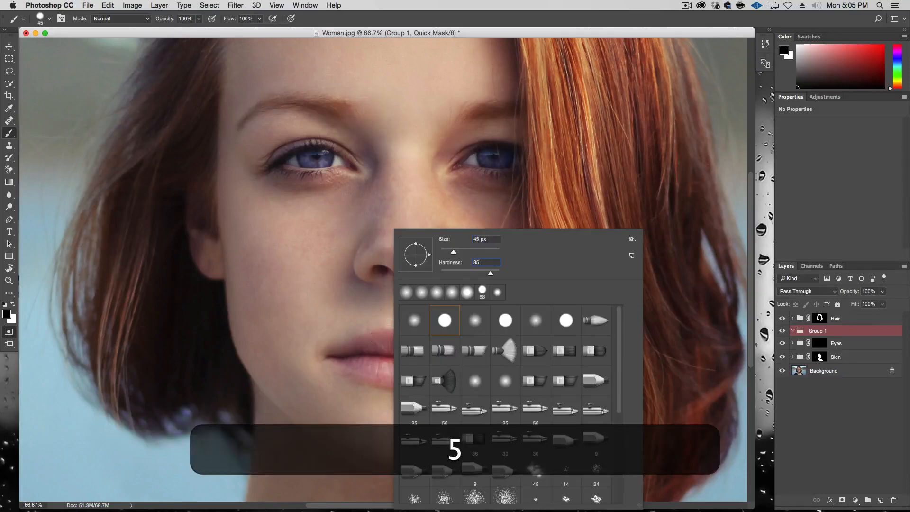
{"action": "key", "text": "Return"}
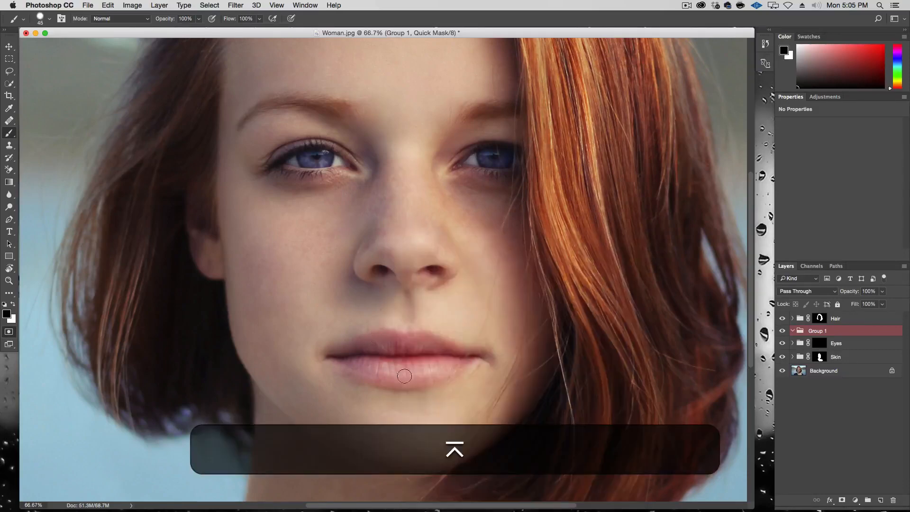
Try a brush stroke over the lips in the quick mask and undo it
{"action": "key", "text": "alt+super+plus"}
{"action": "key", "text": "alt+super+plus"}
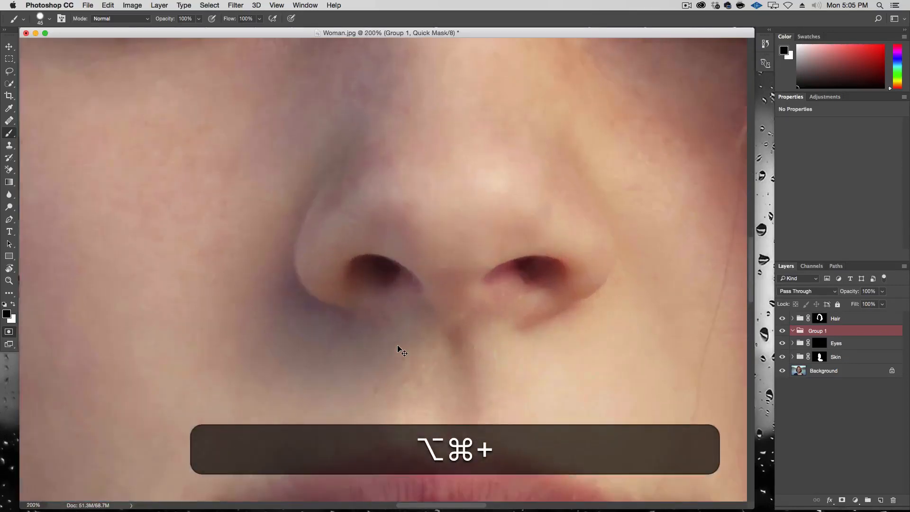
{"action": "key", "text": "alt+super+plus"}
{"action": "key", "text": "space"}
{"action": "left_click_drag", "start_coordinate": [389, 364], "coordinate": [540, 172]}
{"action": "left_click_drag", "start_coordinate": [440, 319], "coordinate": [443, 162]}
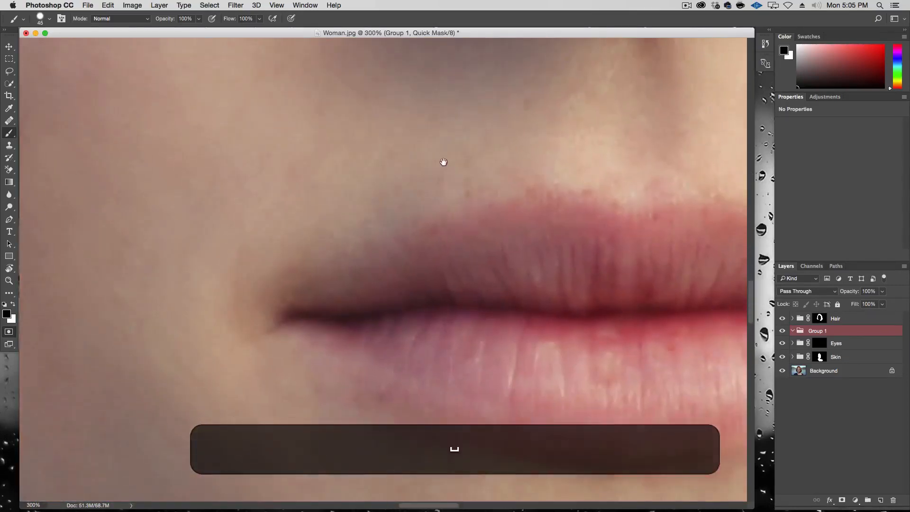
{"action": "mouse_move", "coordinate": [335, 292]}
{"action": "left_mouse_down"}
{"action": "mouse_move", "coordinate": [206, 270]}
{"action": "mouse_move", "coordinate": [288, 246]}
{"action": "mouse_move", "coordinate": [377, 239]}
{"action": "mouse_move", "coordinate": [458, 290]}
{"action": "mouse_move", "coordinate": [394, 270]}
{"action": "mouse_move", "coordinate": [551, 268]}
{"action": "left_mouse_up"}
{"action": "key", "text": "super+z"}
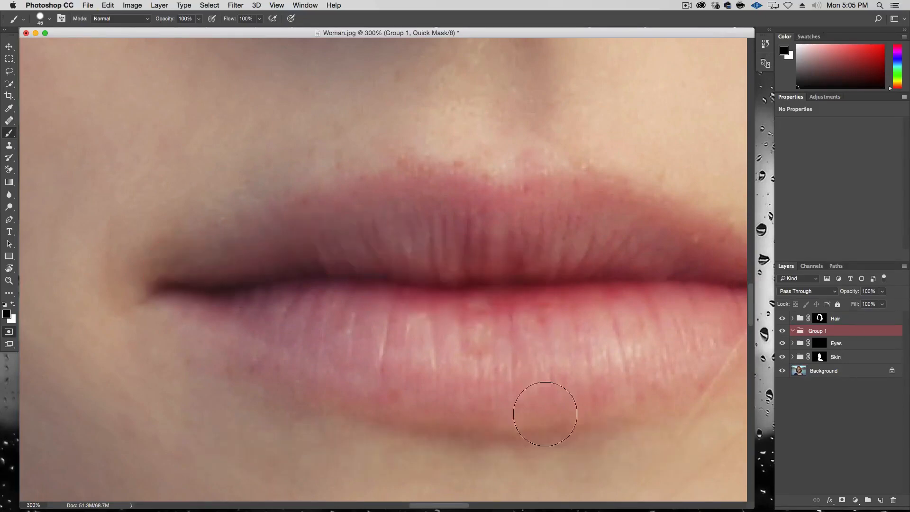
Reduce the brush hardness and test it with a stroke on the lower lip, undoing the stroke
{"action": "right_click", "coordinate": [500, 357]}
{"action": "key", "text": "Tab"}
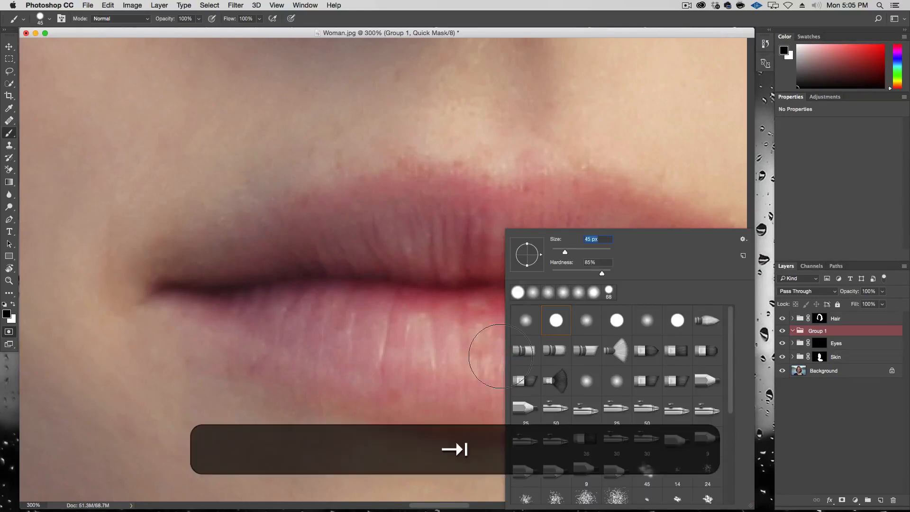
{"action": "key", "text": "Return"}
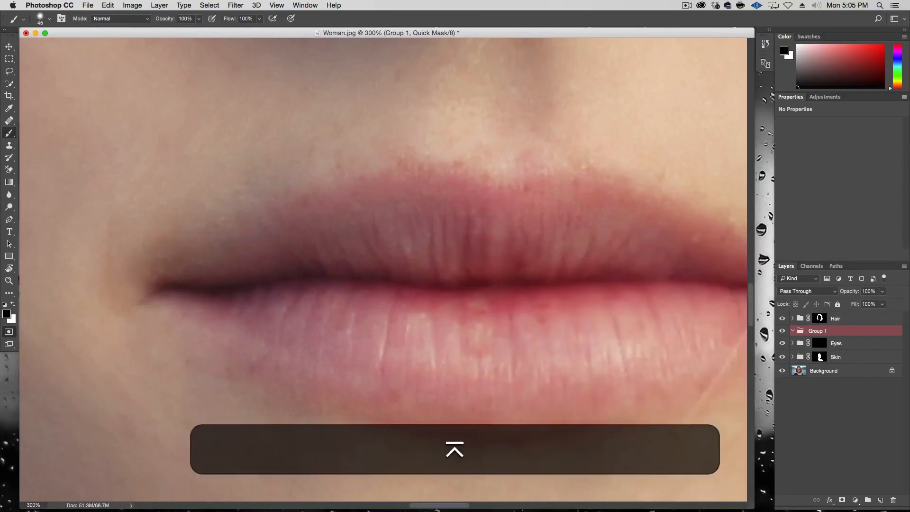
{"action": "left_click_drag", "start_coordinate": [492, 367], "coordinate": [387, 341]}
{"action": "key", "text": "super+z"}
{"action": "left_click_drag", "start_coordinate": [517, 316], "coordinate": [463, 284]}
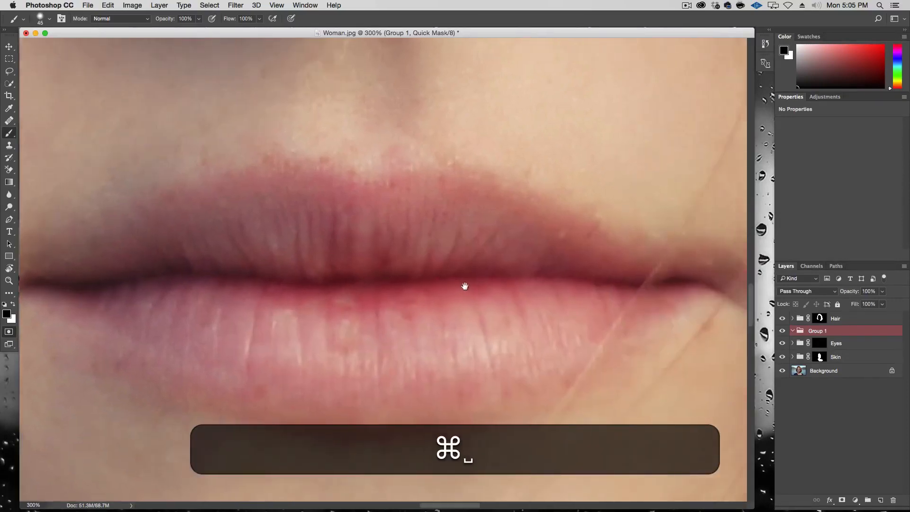
{"action": "key", "text": "alt+super+minus"}
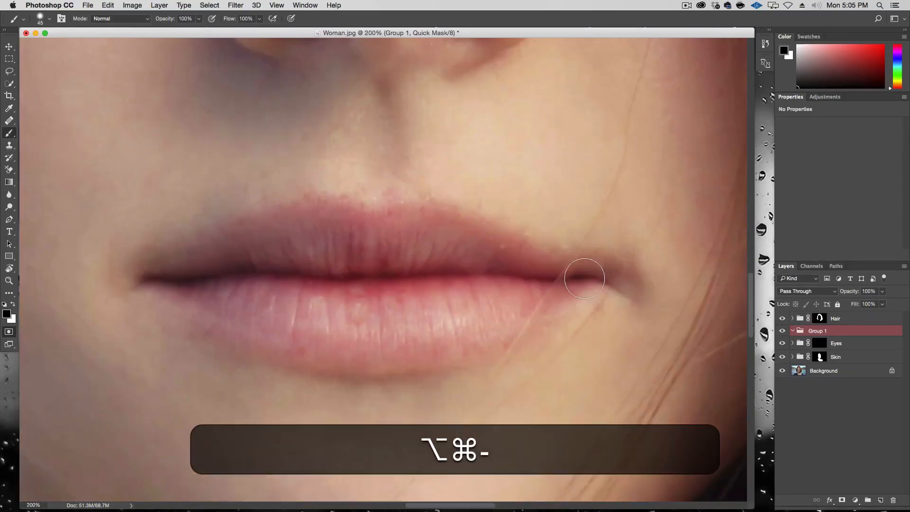
Paint the quick mask along the upper lip's edge from one mouth corner to the other
{"action": "left_click", "coordinate": [583, 272]}
{"action": "mouse_move", "coordinate": [538, 265]}
{"action": "left_mouse_down"}
{"action": "mouse_move", "coordinate": [474, 248]}
{"action": "mouse_move", "coordinate": [445, 223]}
{"action": "mouse_move", "coordinate": [346, 222]}
{"action": "mouse_move", "coordinate": [296, 208]}
{"action": "mouse_move", "coordinate": [243, 246]}
{"action": "mouse_move", "coordinate": [158, 279]}
{"action": "mouse_move", "coordinate": [152, 291]}
{"action": "left_mouse_up"}
{"action": "left_click", "coordinate": [152, 291], "text": "shift"}
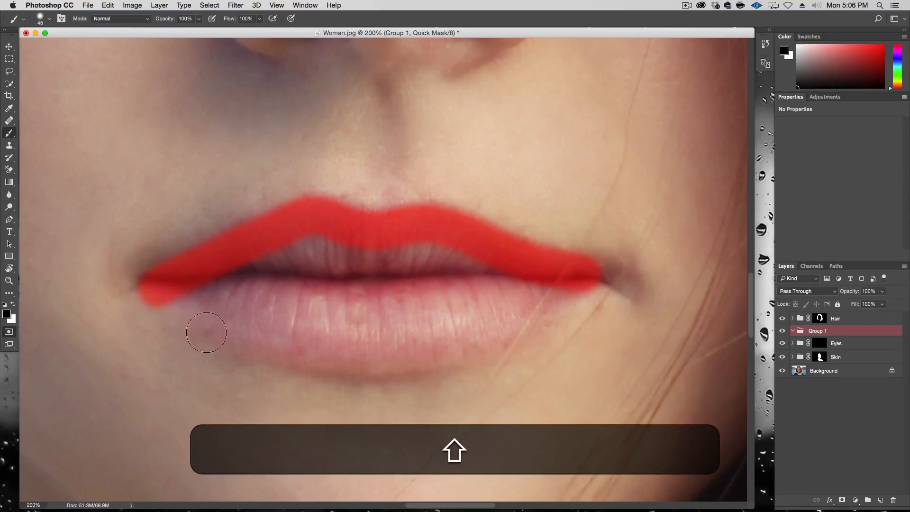
Paint connected straight quick-mask strokes along the lower lip from one mouth corner to the other
{"action": "left_click", "coordinate": [234, 316], "text": "shift"}
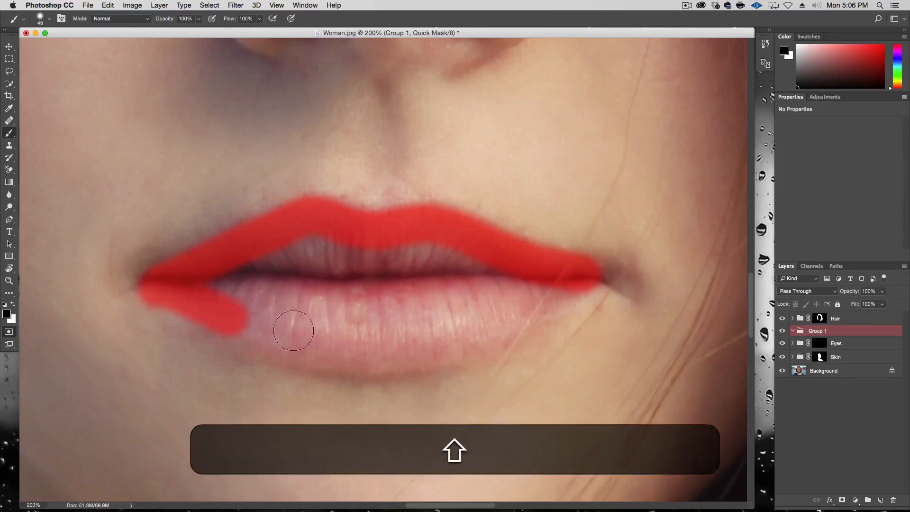
{"action": "left_click", "coordinate": [321, 335], "text": "shift"}
{"action": "left_click", "coordinate": [411, 332], "text": "shift"}
{"action": "left_click", "coordinate": [510, 309], "text": "shift"}
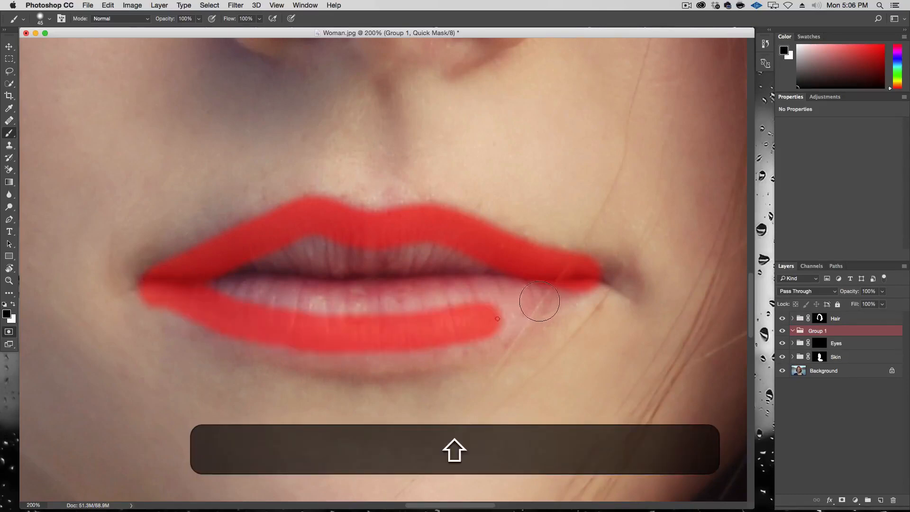
{"action": "left_click", "coordinate": [564, 289], "text": "shift"}
{"action": "left_click", "coordinate": [468, 337], "text": "shift"}
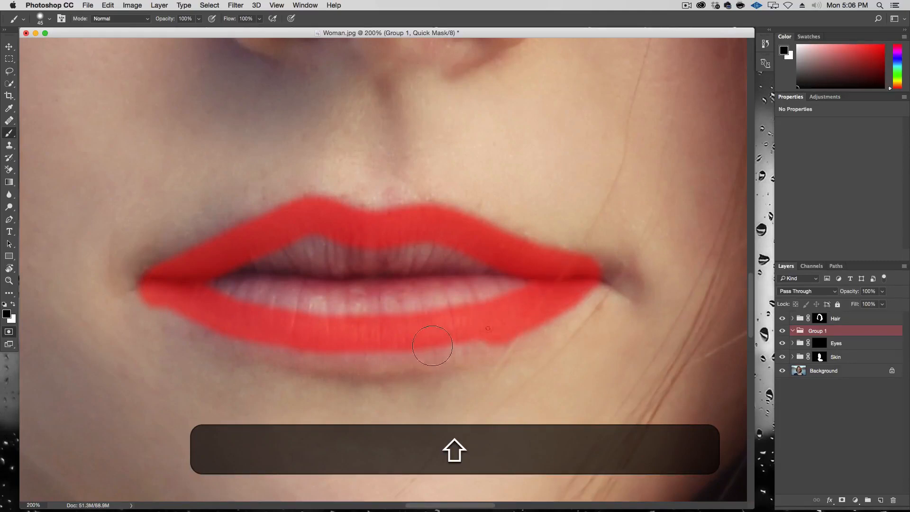
Extend the quick mask down to the lower lip's outer edge and fill the unpainted middle of the lips
{"action": "left_click", "coordinate": [433, 353], "text": "shift"}
{"action": "left_click", "coordinate": [379, 357], "text": "shift"}
{"action": "left_click", "coordinate": [306, 350], "text": "shift"}
{"action": "left_click", "coordinate": [254, 336], "text": "shift"}
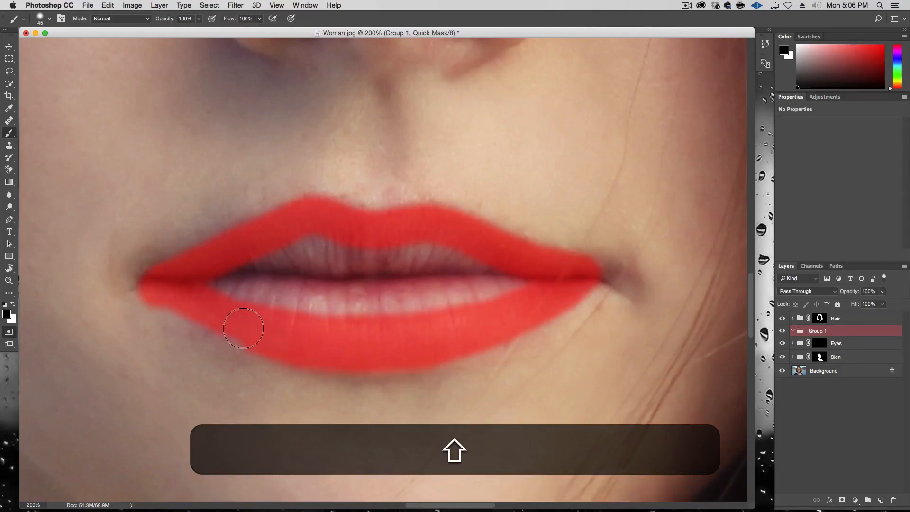
{"action": "left_click", "coordinate": [224, 323], "text": "shift"}
{"action": "left_click", "coordinate": [190, 300], "text": "shift"}
{"action": "mouse_move", "coordinate": [179, 291]}
{"action": "left_mouse_down"}
{"action": "mouse_move", "coordinate": [196, 281]}
{"action": "mouse_move", "coordinate": [329, 306]}
{"action": "mouse_move", "coordinate": [516, 286]}
{"action": "mouse_move", "coordinate": [495, 266]}
{"action": "mouse_move", "coordinate": [341, 265]}
{"action": "mouse_move", "coordinate": [271, 251]}
{"action": "mouse_move", "coordinate": [304, 278]}
{"action": "mouse_move", "coordinate": [328, 252]}
{"action": "mouse_move", "coordinate": [238, 276]}
{"action": "mouse_move", "coordinate": [447, 279]}
{"action": "mouse_move", "coordinate": [293, 298]}
{"action": "left_mouse_up"}
Paint with white around the lower lip and mouth corner to trim the quick mask to the lip edge
{"action": "key", "text": "x"}
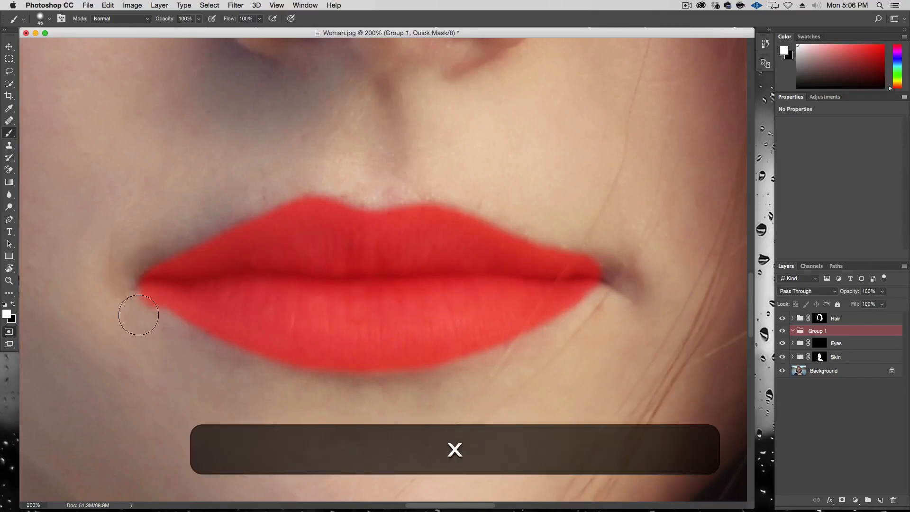
{"action": "left_click", "coordinate": [222, 371]}
{"action": "left_click", "coordinate": [161, 327], "text": "shift"}
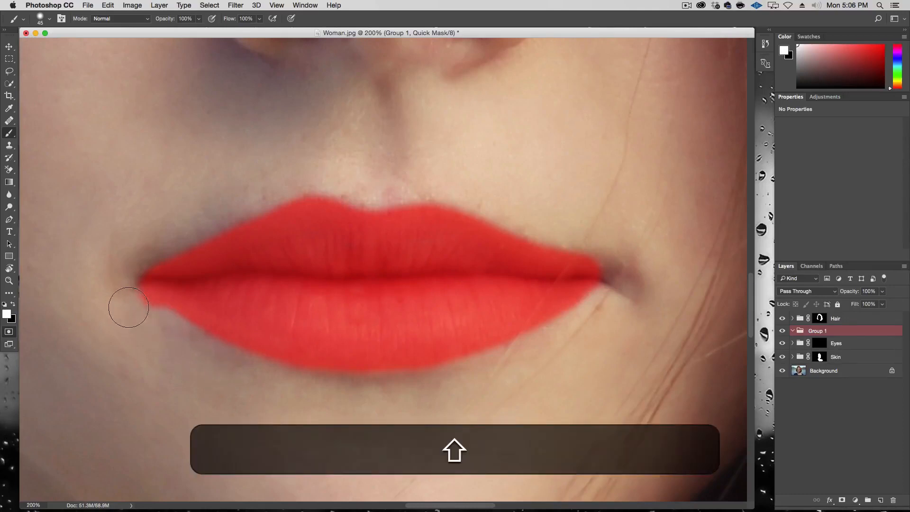
{"action": "left_click", "coordinate": [108, 292], "text": "shift"}
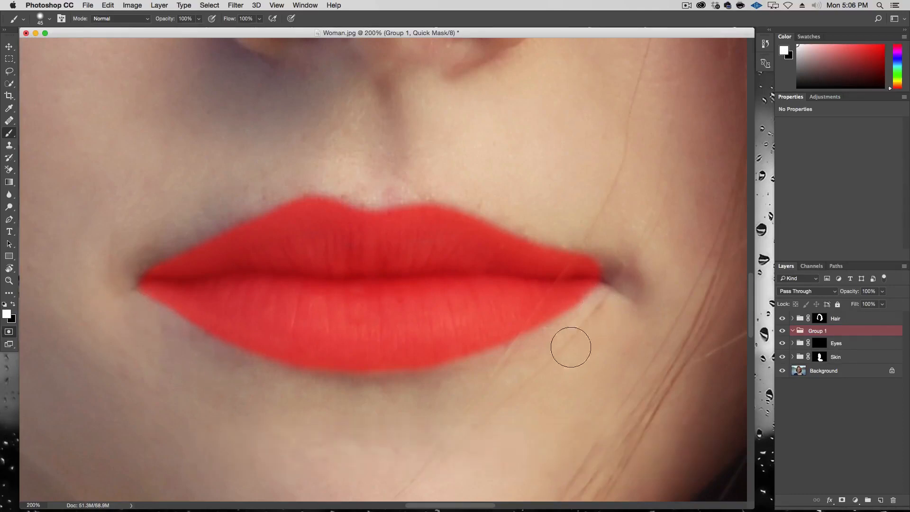
{"action": "left_click", "coordinate": [559, 332]}
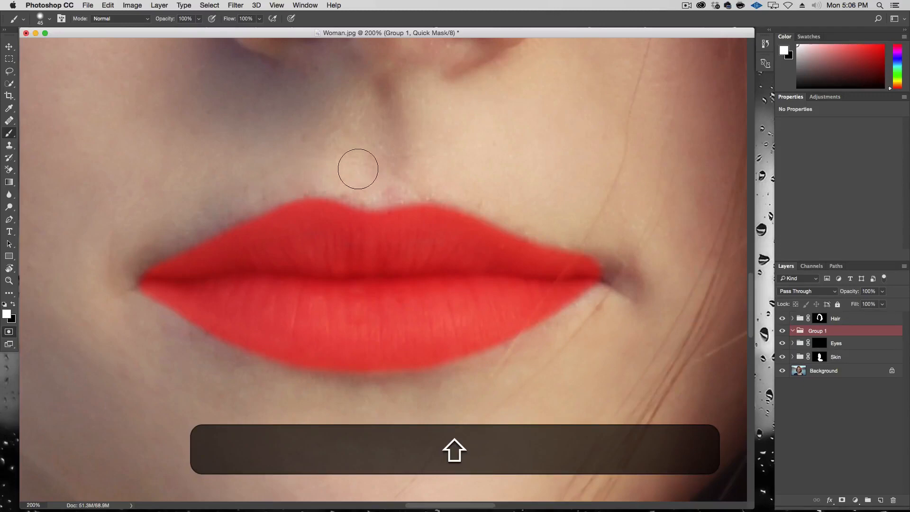
Turn the quick mask into a lip selection and apply it as a layer mask on Group 1
{"action": "key", "text": "q"}
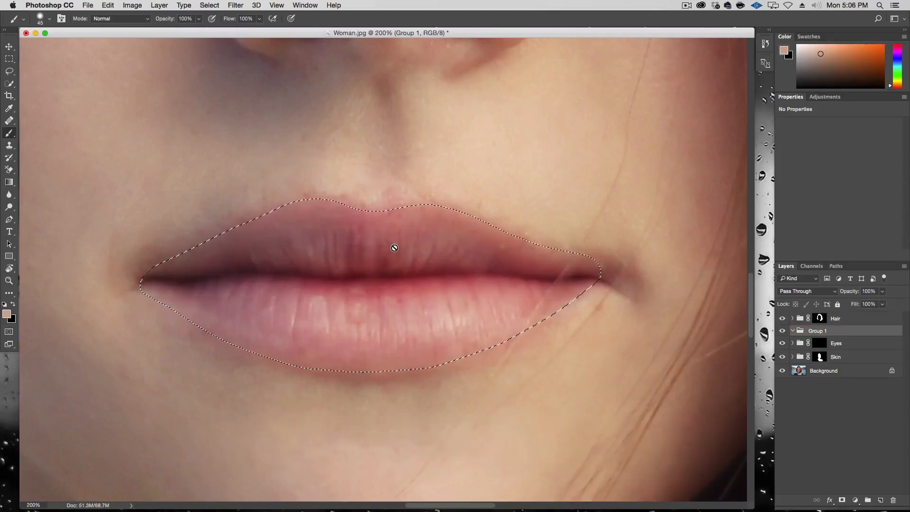
{"action": "key", "text": "alt+super+minus"}
{"action": "key", "text": "alt+super+minus"}
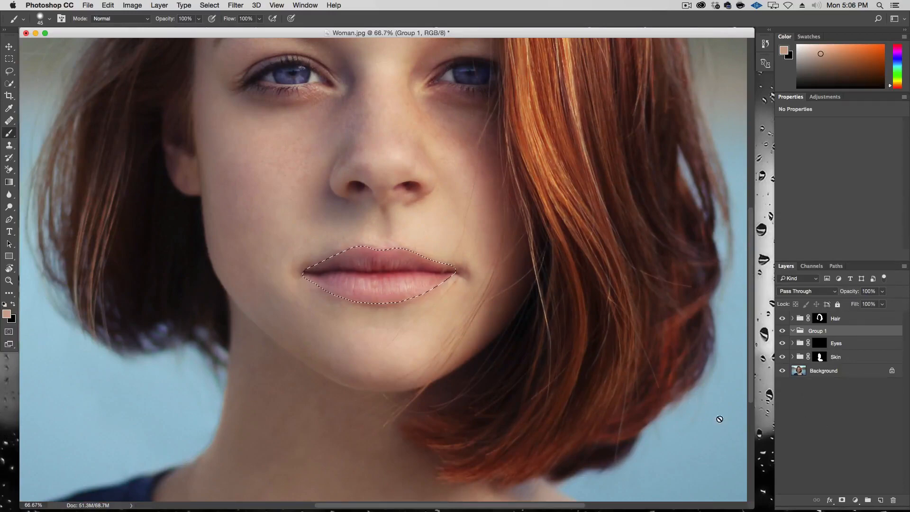
{"action": "left_click", "coordinate": [841, 500]}
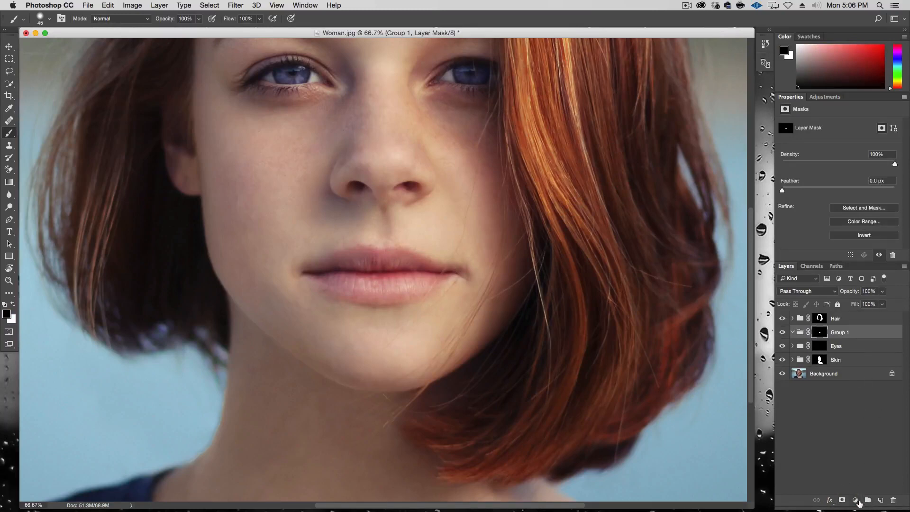
Add a Curves adjustment inside Group 1, raising the highlights and slightly lowering the shadows of the lips
{"action": "left_click", "coordinate": [858, 502]}
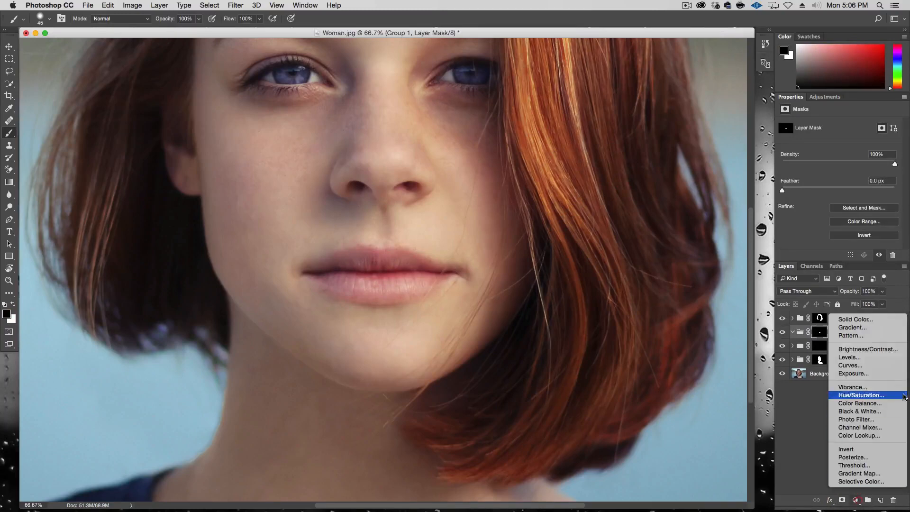
{"action": "left_click", "coordinate": [887, 365]}
{"action": "key", "text": "alt+super+minus"}
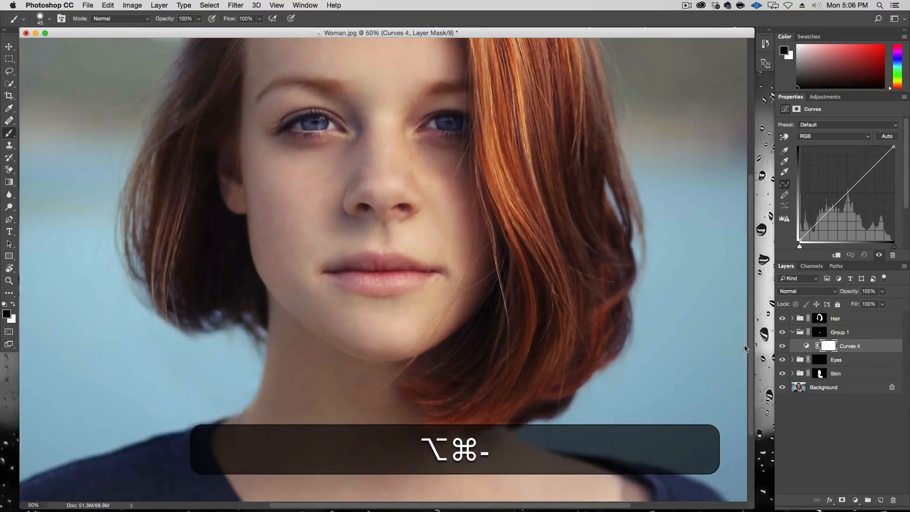
{"action": "left_click_drag", "start_coordinate": [858, 182], "coordinate": [856, 176]}
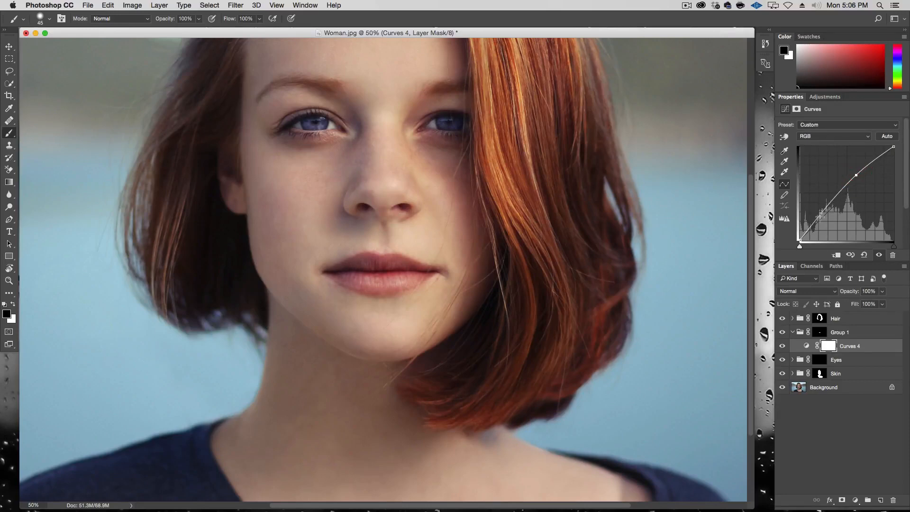
{"action": "left_click_drag", "start_coordinate": [820, 217], "coordinate": [819, 220]}
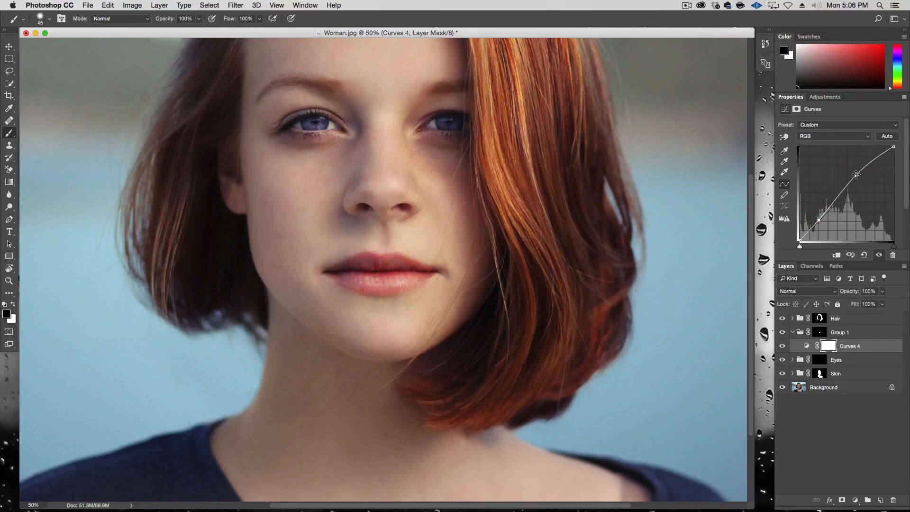
{"action": "left_click_drag", "start_coordinate": [855, 174], "coordinate": [854, 173]}
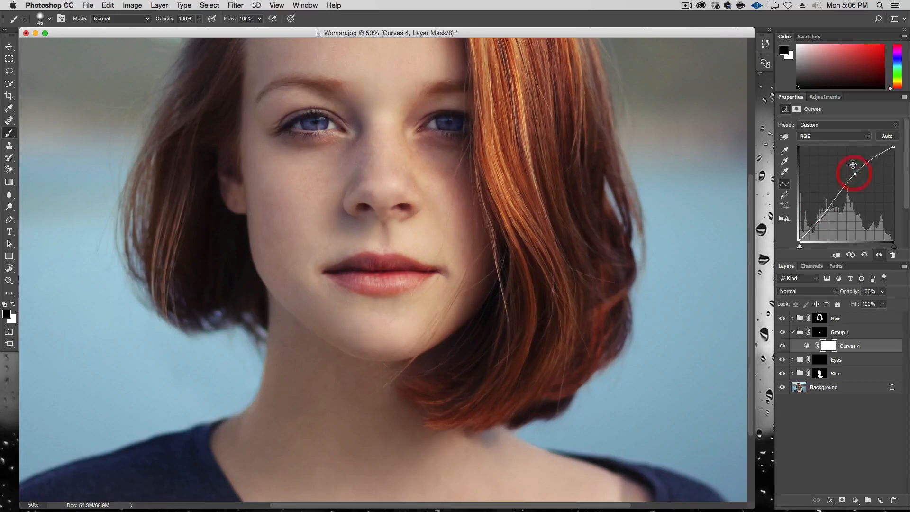
{"action": "key", "text": "alt+super+minus"}
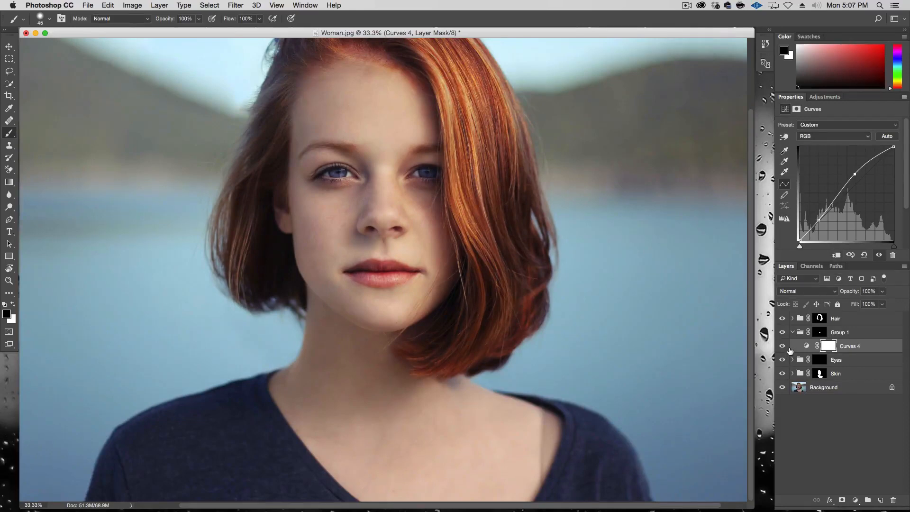
Readjust the shadow and highlight points of the lips' curve into a gentle S-curve
{"action": "left_click_drag", "start_coordinate": [818, 221], "coordinate": [823, 227]}
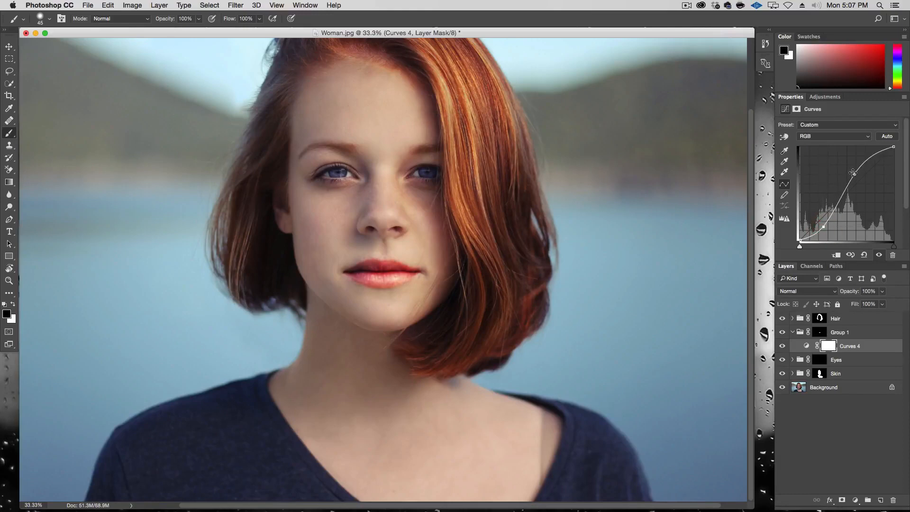
{"action": "mouse_move", "coordinate": [846, 181]}
{"action": "left_mouse_down"}
{"action": "mouse_move", "coordinate": [848, 169]}
{"action": "mouse_move", "coordinate": [855, 180]}
{"action": "left_mouse_up"}
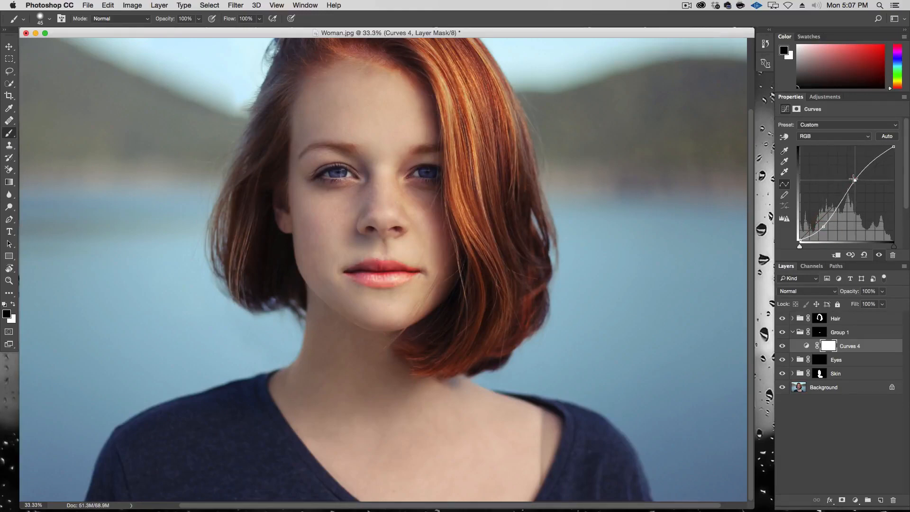
{"action": "left_click_drag", "start_coordinate": [822, 226], "coordinate": [819, 222]}
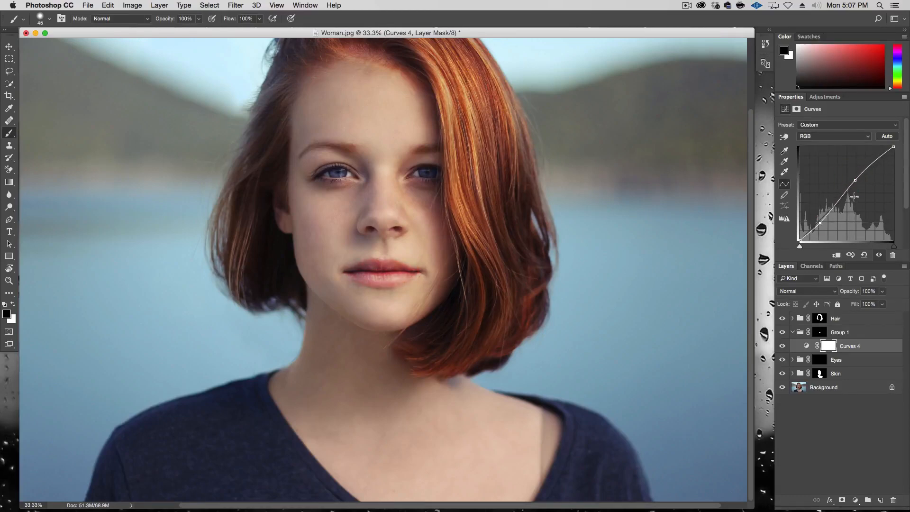
{"action": "left_click_drag", "start_coordinate": [855, 180], "coordinate": [852, 180]}
Add a Hue/Saturation adjustment above the lips' Curves layer with Colorize on, Hue 348 and Saturation 39
{"action": "left_click", "coordinate": [855, 500]}
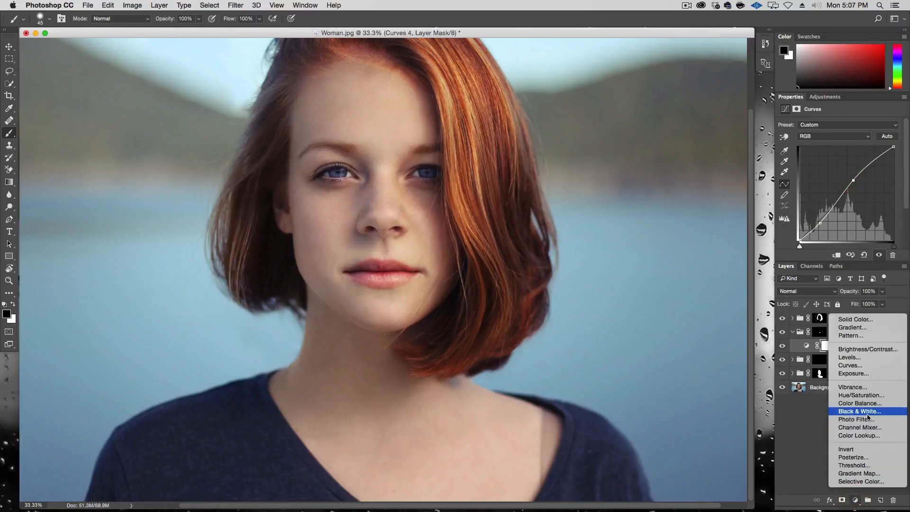
{"action": "left_click", "coordinate": [869, 398]}
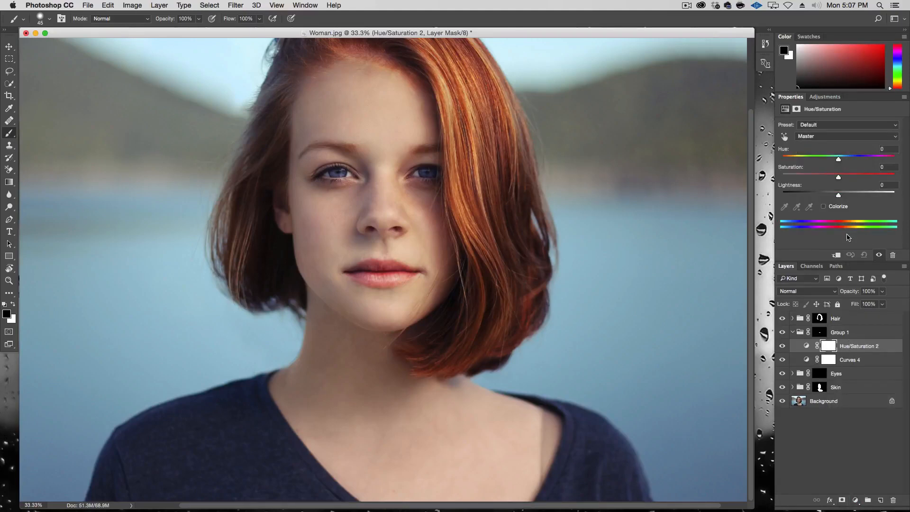
{"action": "left_click", "coordinate": [840, 207]}
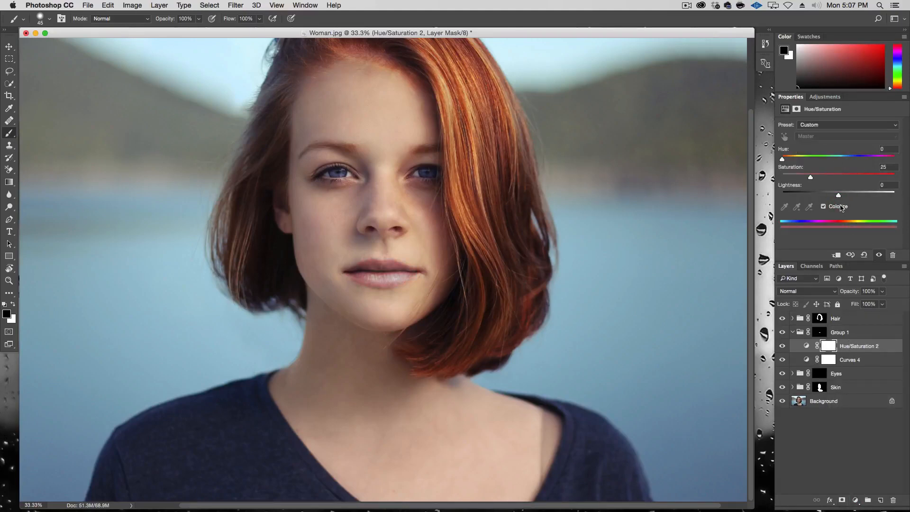
{"action": "left_click_drag", "start_coordinate": [846, 178], "coordinate": [890, 166]}
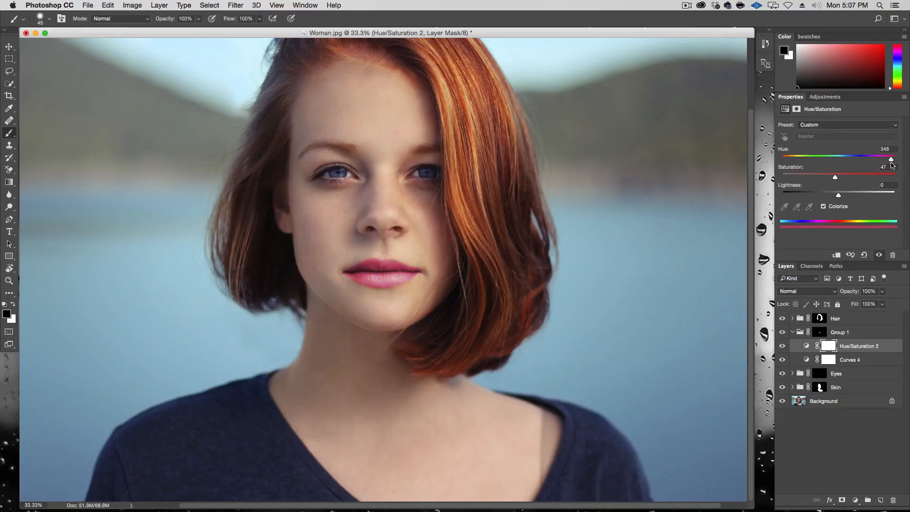
{"action": "left_click_drag", "start_coordinate": [833, 178], "coordinate": [822, 178]}
Lower the Hue/Saturation 2 layer's opacity to 63% and compare the lips with that layer hidden and shown
{"action": "left_click", "coordinate": [883, 293]}
{"action": "left_click_drag", "start_coordinate": [882, 304], "coordinate": [867, 304]}
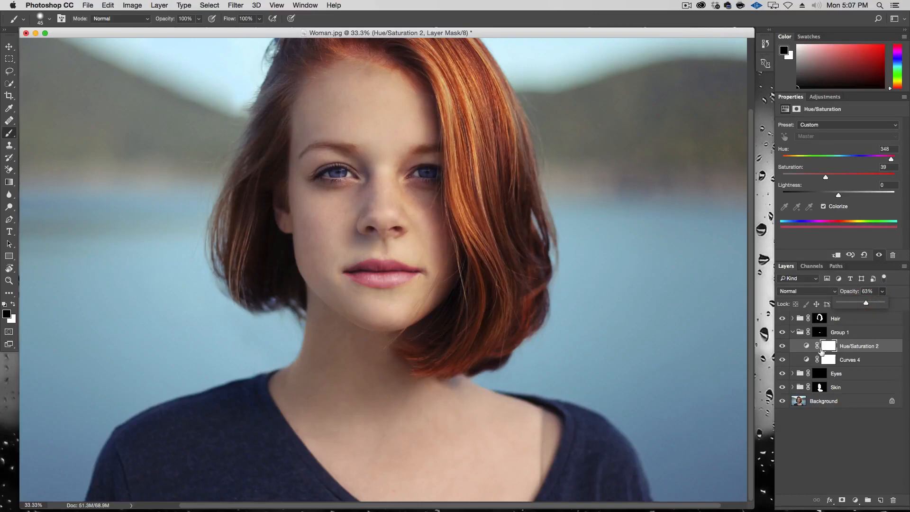
{"action": "left_click", "coordinate": [782, 346]}
{"action": "left_click", "coordinate": [782, 345]}
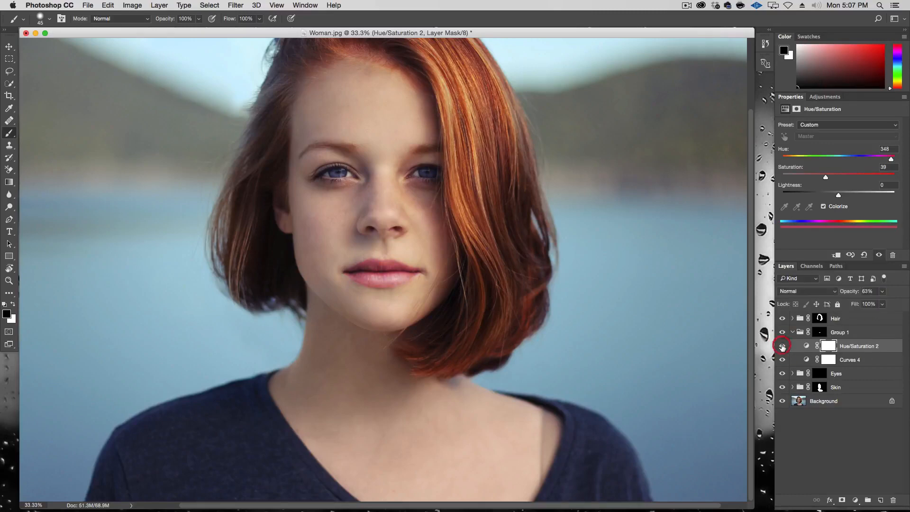
{"action": "left_click", "coordinate": [782, 345]}
{"action": "left_click", "coordinate": [782, 346]}
{"action": "left_click", "coordinate": [782, 346]}
{"action": "left_click", "coordinate": [782, 346]}
Set the lip colorizing to Hue 9 and Saturation 40, and compare the lips with Group 1 hidden and shown
{"action": "left_click_drag", "start_coordinate": [891, 158], "coordinate": [786, 161]}
{"action": "left_click", "coordinate": [827, 178]}
{"action": "left_click", "coordinate": [782, 334]}
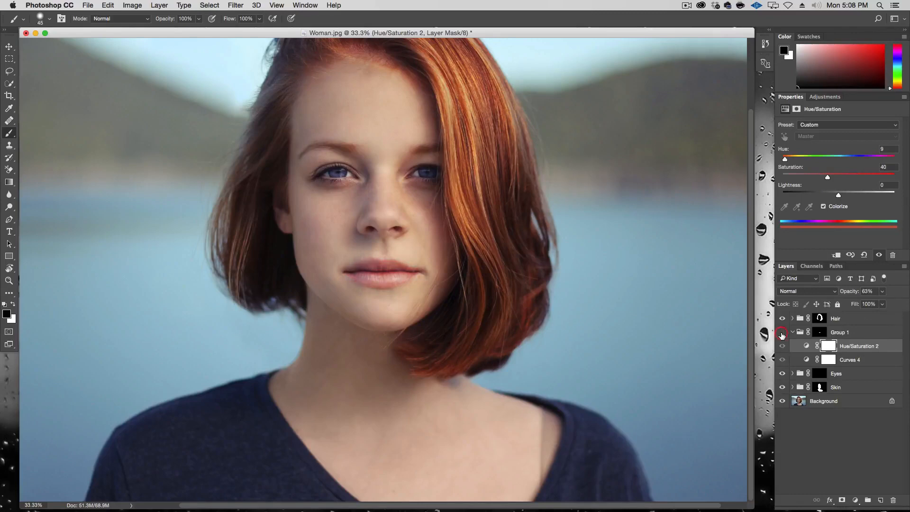
{"action": "left_click", "coordinate": [782, 334]}
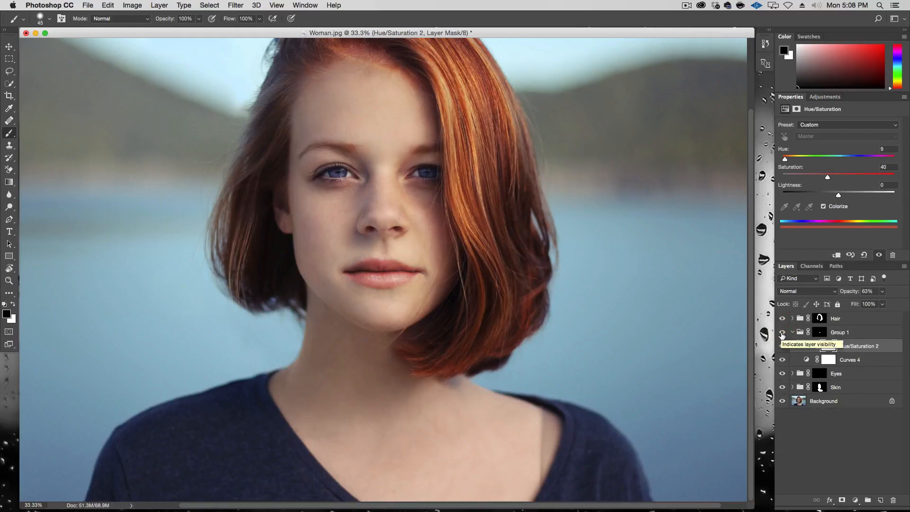
{"action": "left_click", "coordinate": [782, 334]}
{"action": "left_click", "coordinate": [782, 334]}
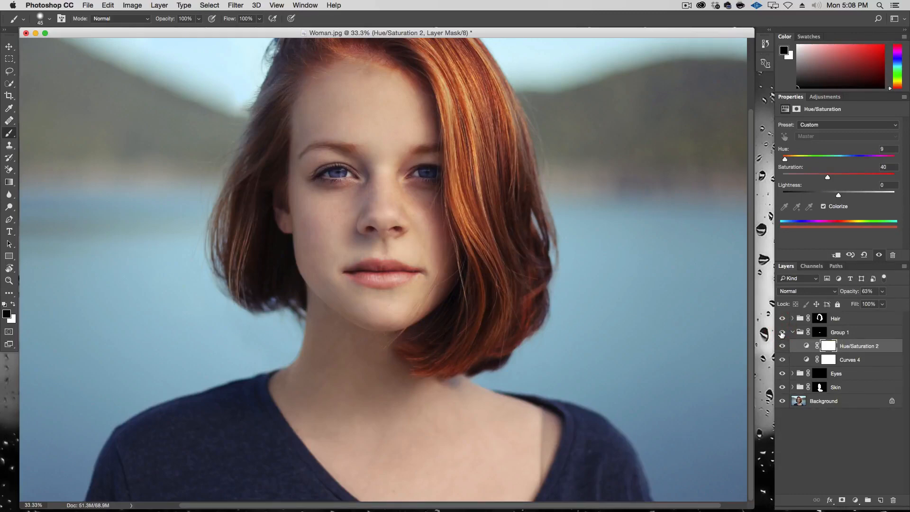
{"action": "left_click", "coordinate": [781, 334]}
{"action": "left_click", "coordinate": [780, 334]}
Reshape the Curves 4 adjustment by moving its midtone point and adding a highlight point that restrains the brights
{"action": "left_click", "coordinate": [853, 360]}
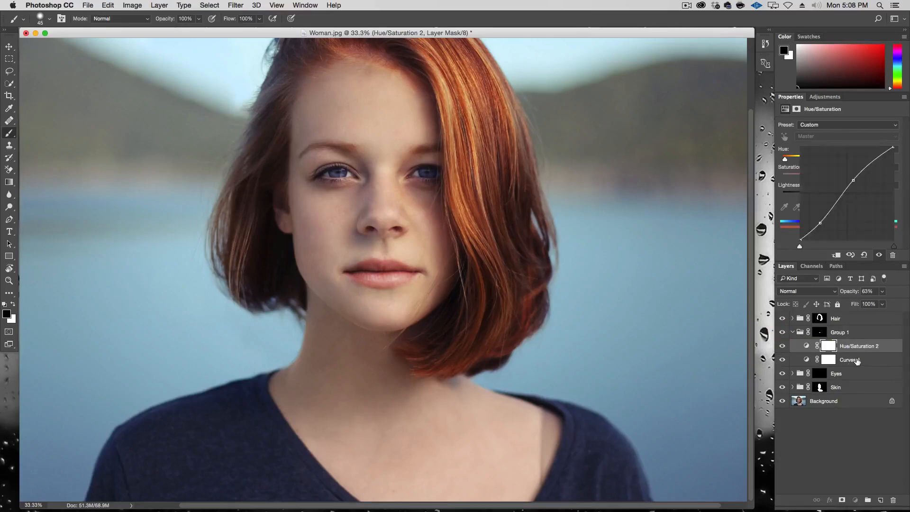
{"action": "mouse_move", "coordinate": [853, 179]}
{"action": "left_mouse_down"}
{"action": "mouse_move", "coordinate": [879, 158]}
{"action": "mouse_move", "coordinate": [846, 183]}
{"action": "left_mouse_up"}
{"action": "left_click_drag", "start_coordinate": [877, 157], "coordinate": [879, 159]}
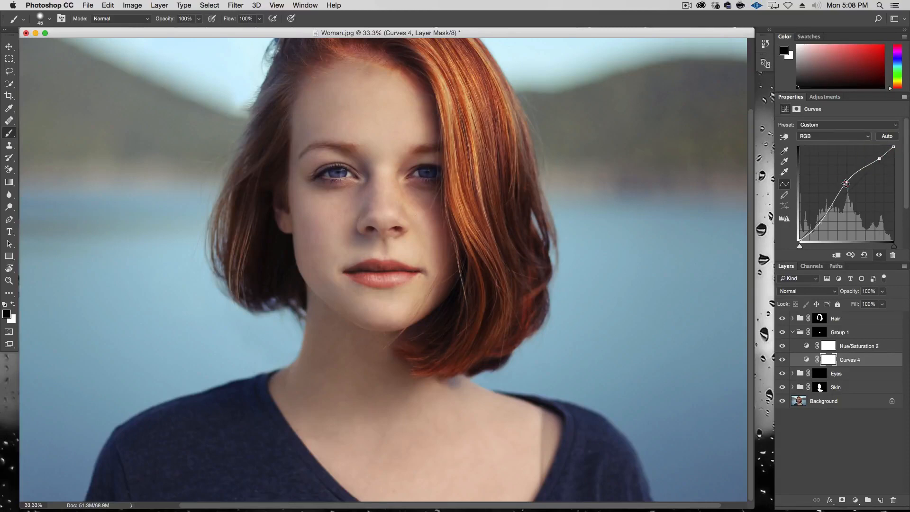
Set the Hue/Saturation 2 layer's Hue to 0 and compare the lips with Group 1 hidden and shown
{"action": "left_click", "coordinate": [858, 346]}
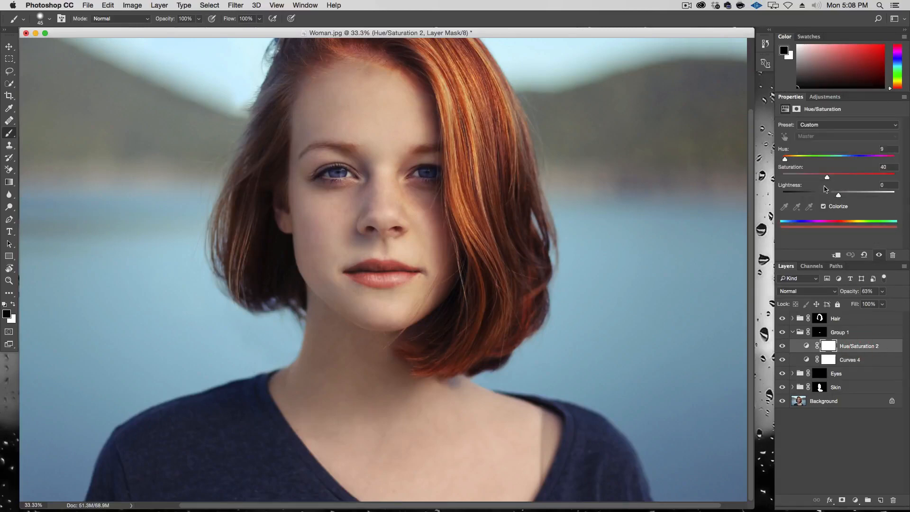
{"action": "left_click_drag", "start_coordinate": [785, 161], "coordinate": [782, 160]}
{"action": "left_click", "coordinate": [783, 331]}
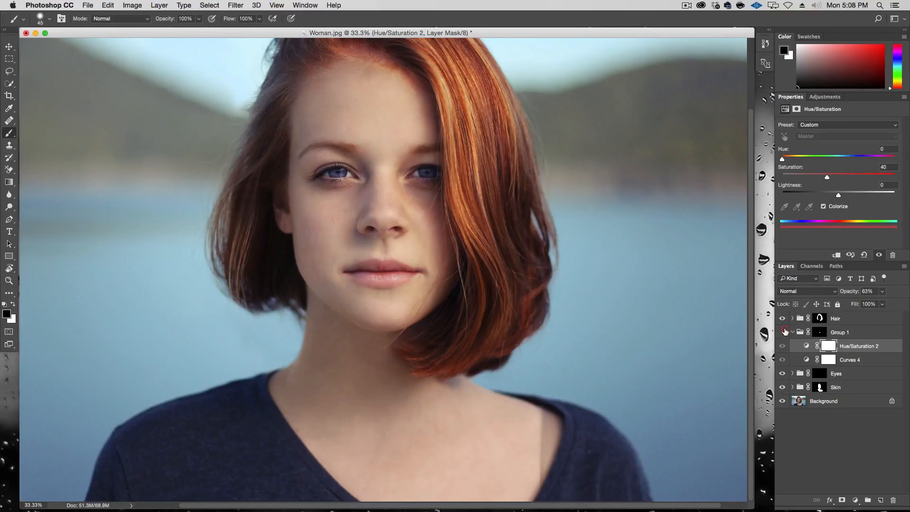
{"action": "left_click", "coordinate": [783, 331]}
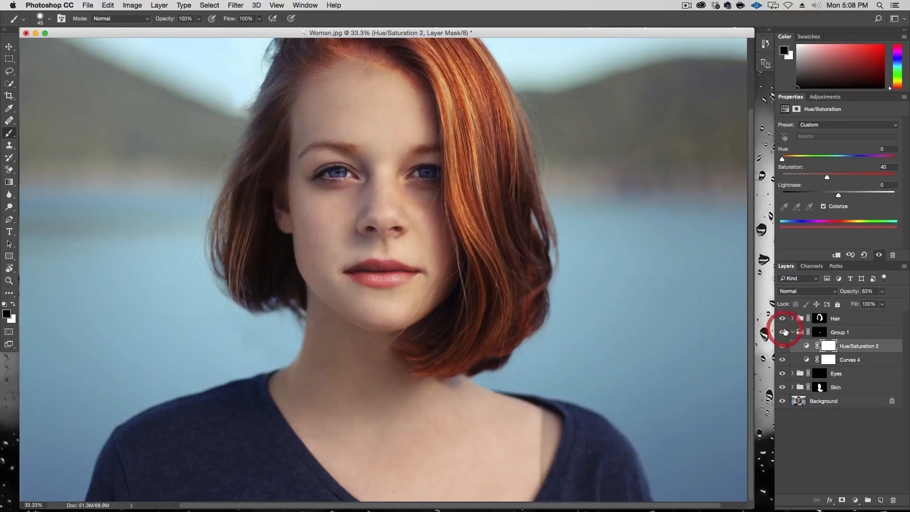
Readjust the Hue/Saturation 2 layer's opacity by eye, trying 41% against a higher strength on the lips
{"action": "left_click", "coordinate": [881, 291]}
{"action": "left_click_drag", "start_coordinate": [880, 305], "coordinate": [876, 305]}
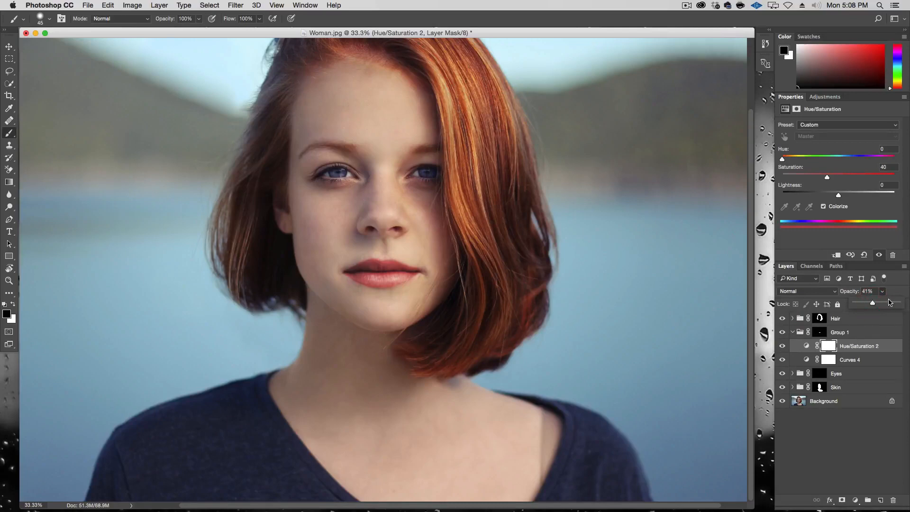
{"action": "left_click_drag", "start_coordinate": [873, 305], "coordinate": [909, 307]}
Lower Group 1's opacity to 66% and compare the lips with the group hidden and shown
{"action": "left_click", "coordinate": [826, 331]}
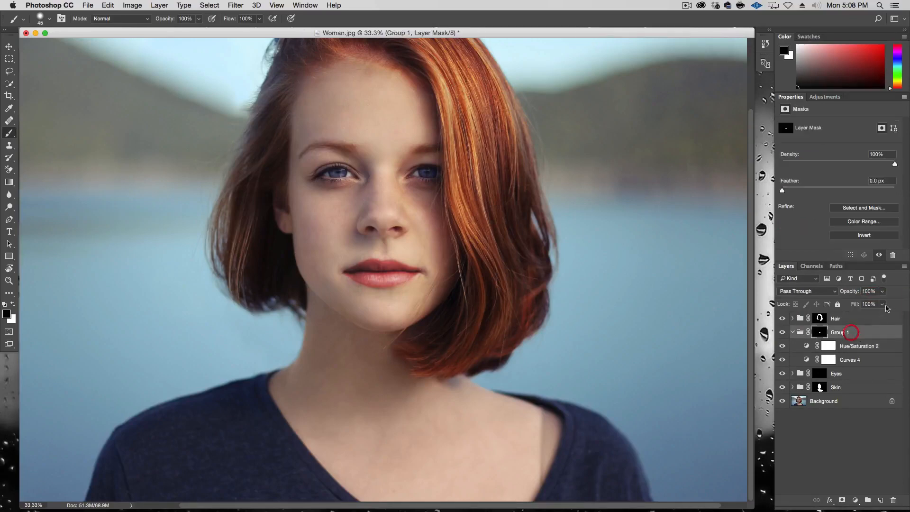
{"action": "left_click_drag", "start_coordinate": [883, 303], "coordinate": [868, 305]}
{"action": "left_click", "coordinate": [782, 332]}
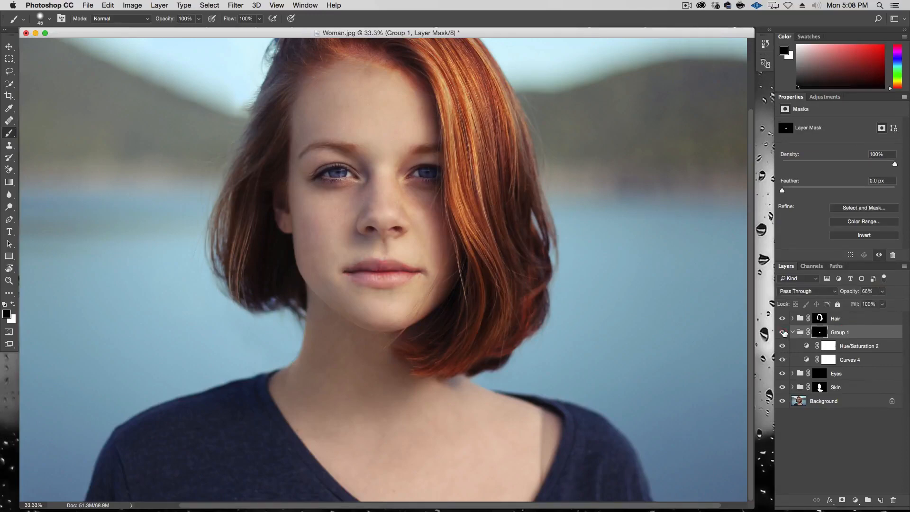
{"action": "left_click", "coordinate": [782, 332]}
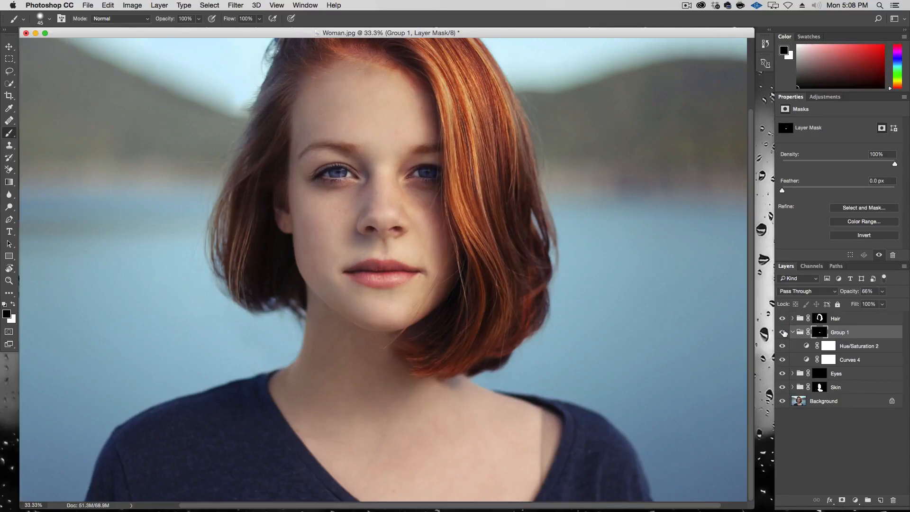
Rename Group 1 as Lips, collapse it and make the Background layer active
{"action": "left_click", "coordinate": [793, 332]}
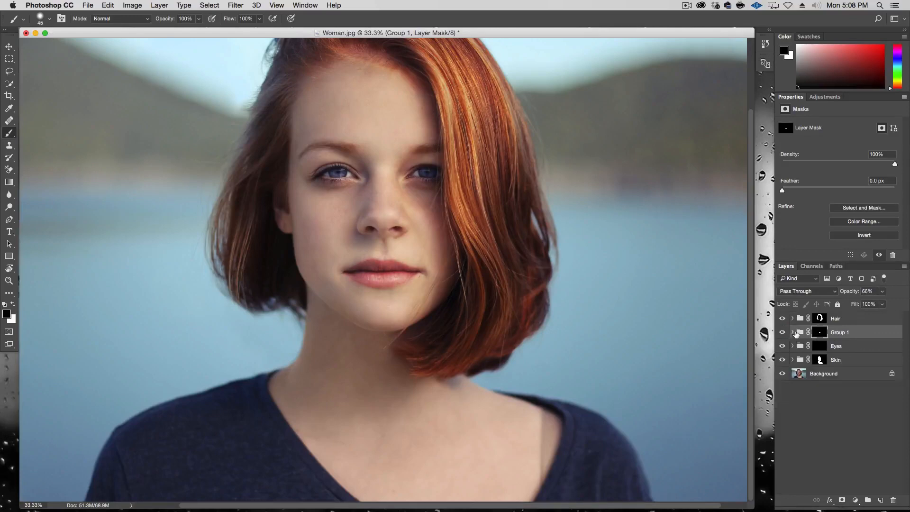
{"action": "left_click", "coordinate": [793, 332]}
{"action": "double_click", "coordinate": [838, 333]}
{"action": "type", "text": "Lips"}
{"action": "key", "text": "Return"}
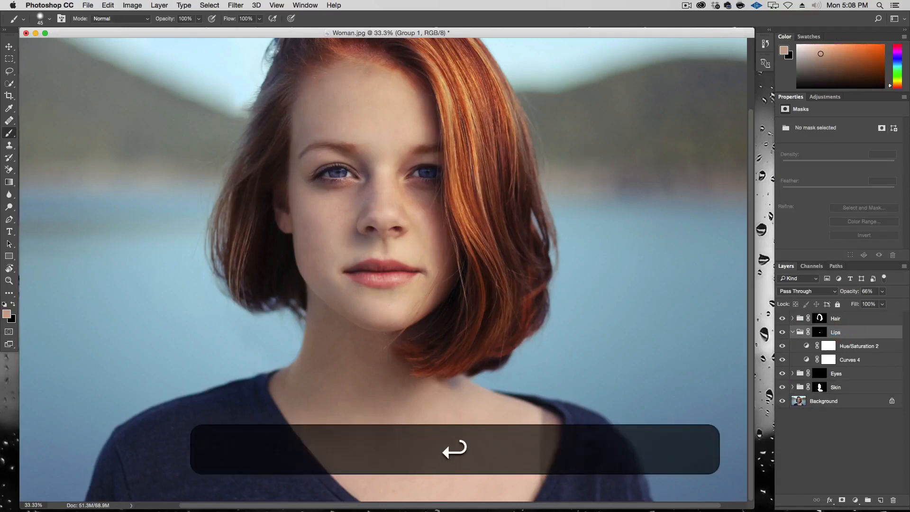
{"action": "left_click", "coordinate": [792, 332]}
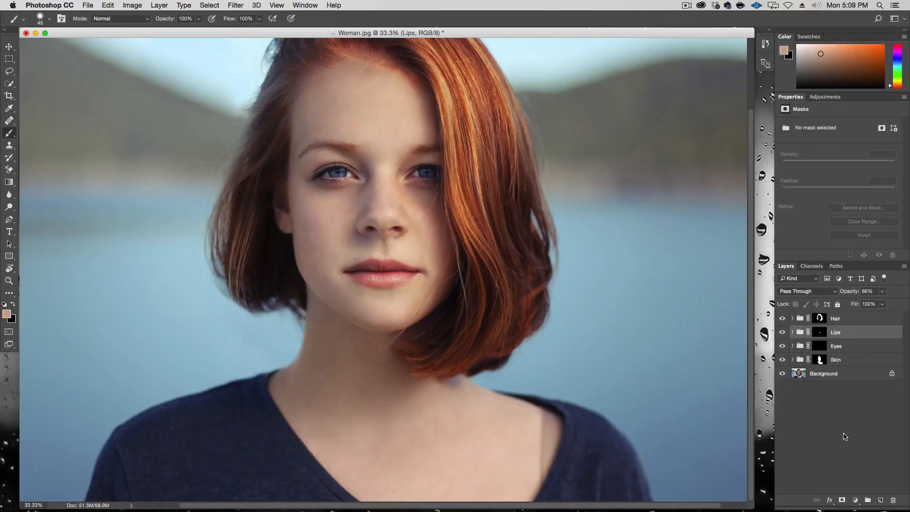
{"action": "left_click", "coordinate": [840, 374]}
{"action": "key", "text": "q"}
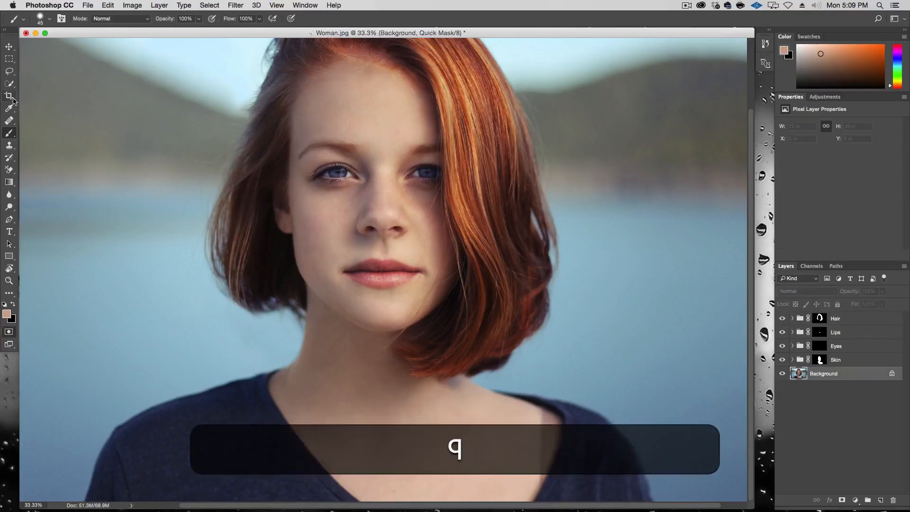
{"action": "key", "text": "w"}
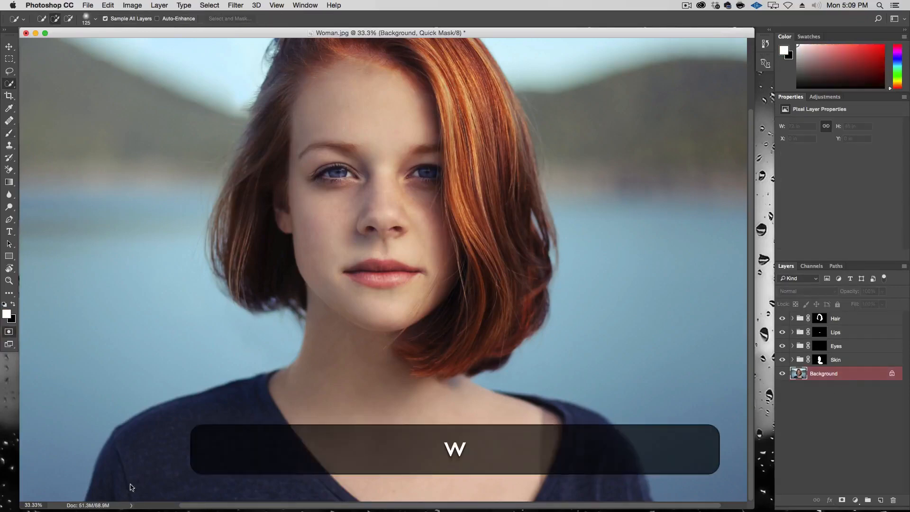
{"action": "left_click", "coordinate": [149, 471]}
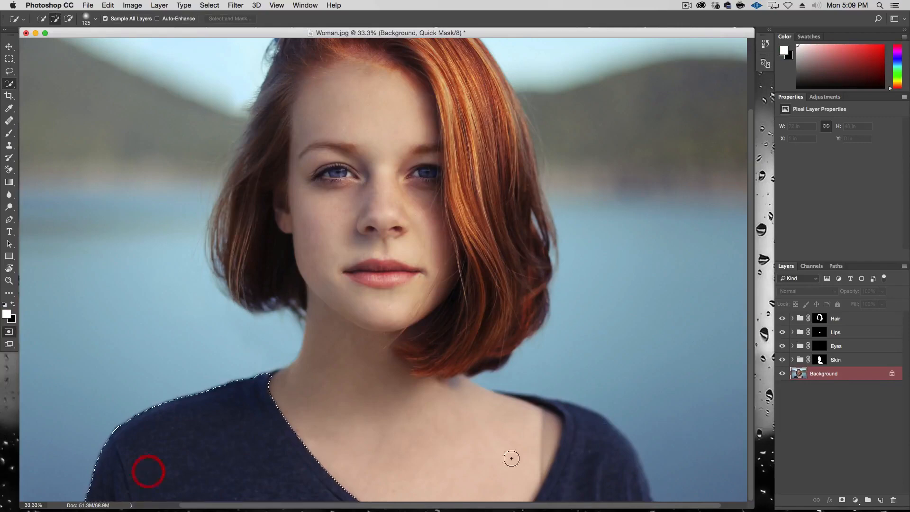
{"action": "left_click", "coordinate": [587, 495]}
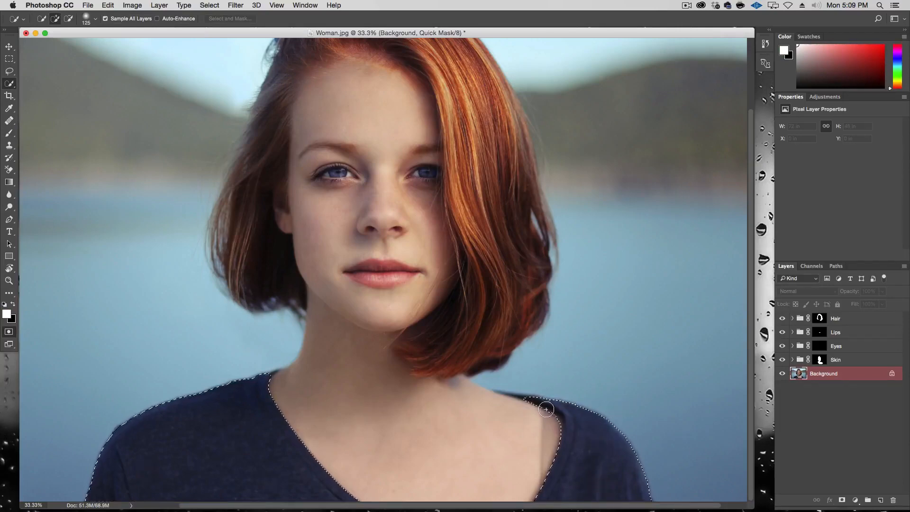
{"action": "left_click_drag", "start_coordinate": [570, 400], "coordinate": [559, 399]}
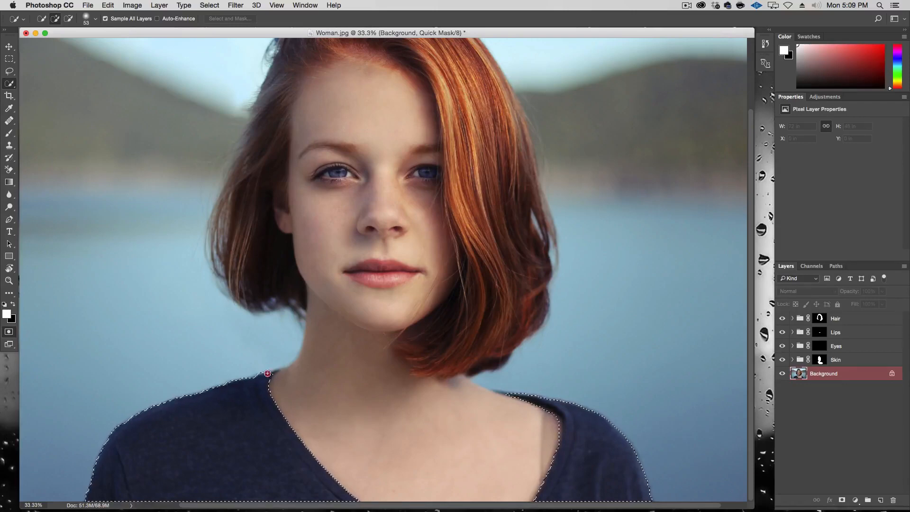
{"action": "left_click_drag", "start_coordinate": [268, 374], "coordinate": [262, 375]}
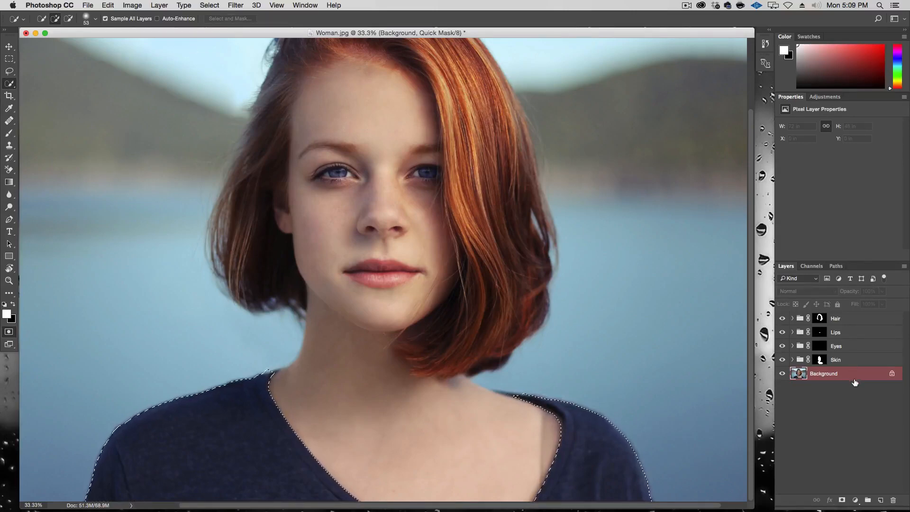
{"action": "left_click", "coordinate": [14, 336]}
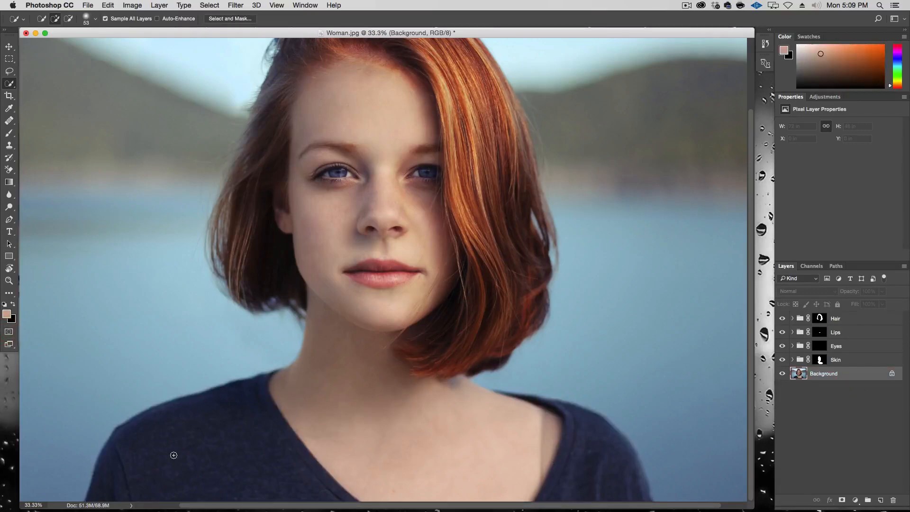
Quick-select both parts of the sweater and refine the selection in Select and Mask with edge brushing, slight smoothing and a 6.3 px feather
{"action": "left_click", "coordinate": [152, 482]}
{"action": "left_click", "coordinate": [524, 400], "text": "shift"}
{"action": "left_click", "coordinate": [220, 19]}
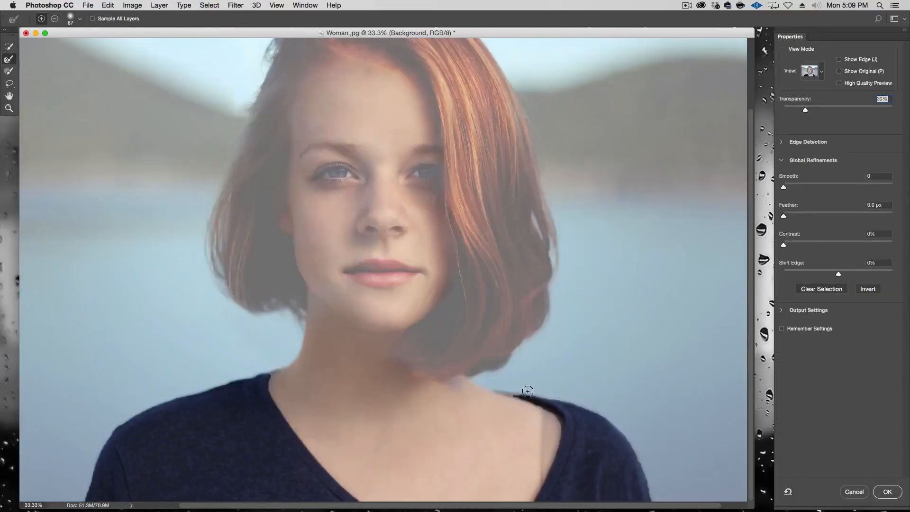
{"action": "left_click_drag", "start_coordinate": [522, 391], "coordinate": [497, 391]}
{"action": "left_click_drag", "start_coordinate": [264, 374], "coordinate": [284, 364]}
{"action": "left_click_drag", "start_coordinate": [783, 186], "coordinate": [817, 219]}
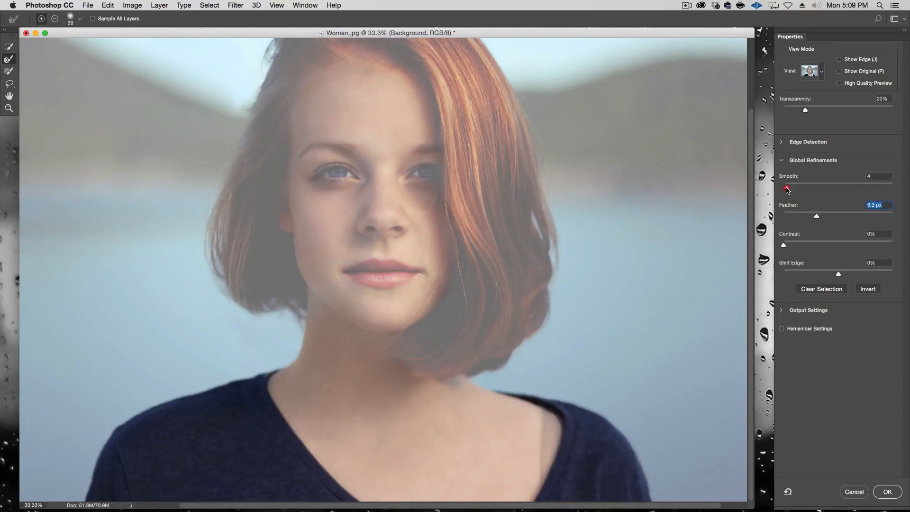
{"action": "left_click_drag", "start_coordinate": [788, 188], "coordinate": [786, 190]}
{"action": "left_click", "coordinate": [888, 493]}
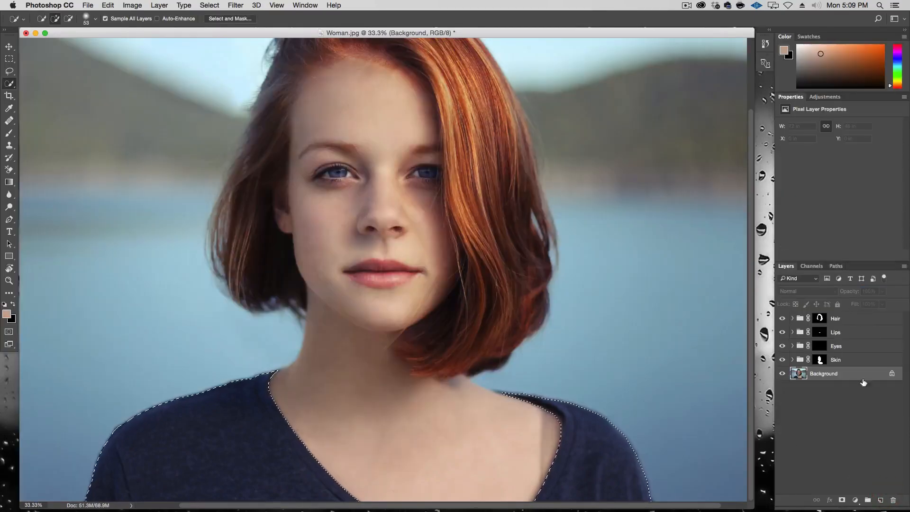
Create a layer group named Sweater above the Background layer and mask it with the sweater selection
{"action": "left_click", "coordinate": [867, 499]}
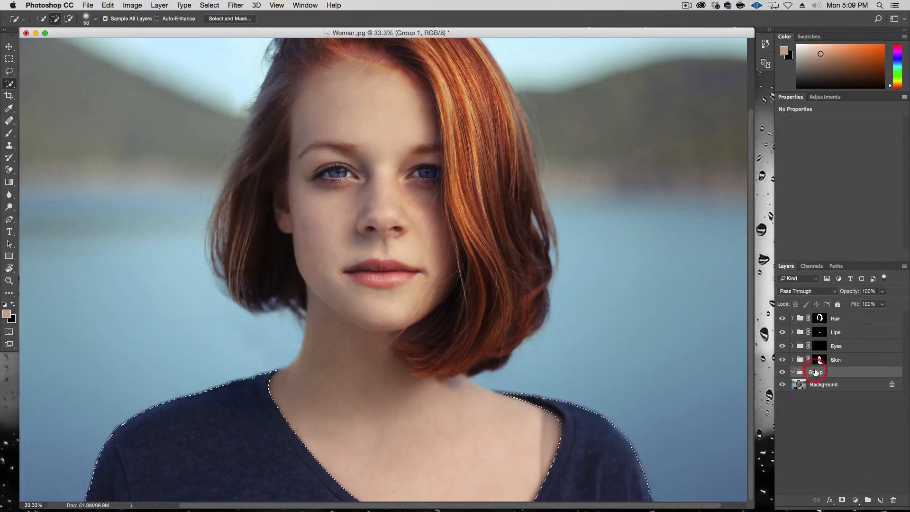
{"action": "double_click", "coordinate": [815, 372]}
{"action": "type", "text": "Sweater"}
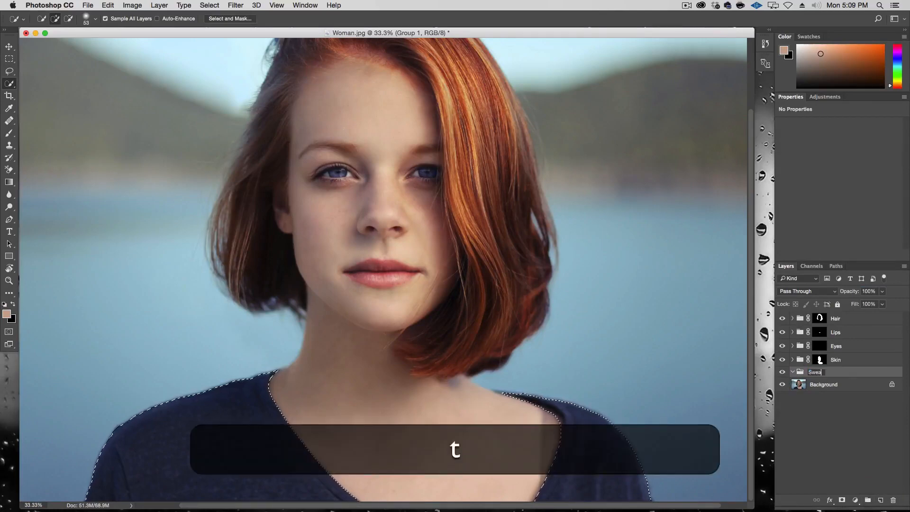
{"action": "key", "text": "Return"}
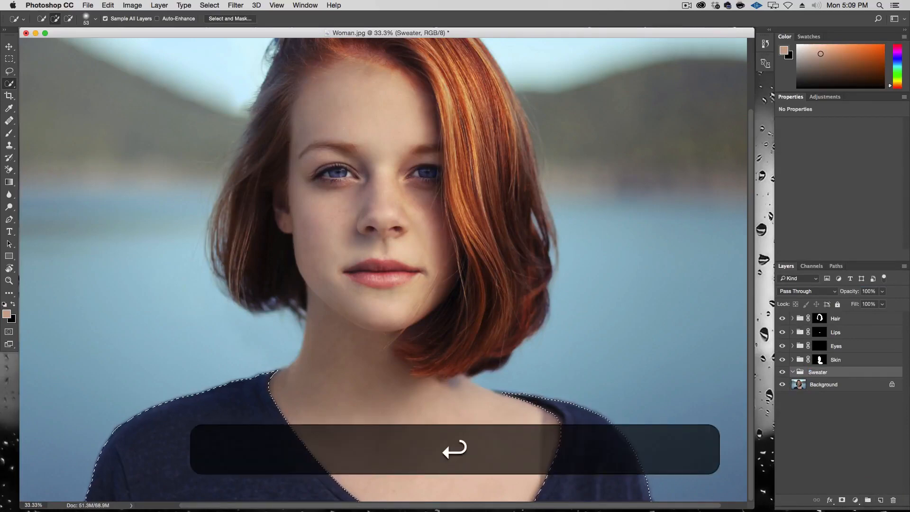
{"action": "left_click", "coordinate": [842, 500]}
Add a Curves adjustment inside the Sweater group and shape a contrast S-curve with a raised highlight point and a lowered shadow point
{"action": "left_click", "coordinate": [855, 500]}
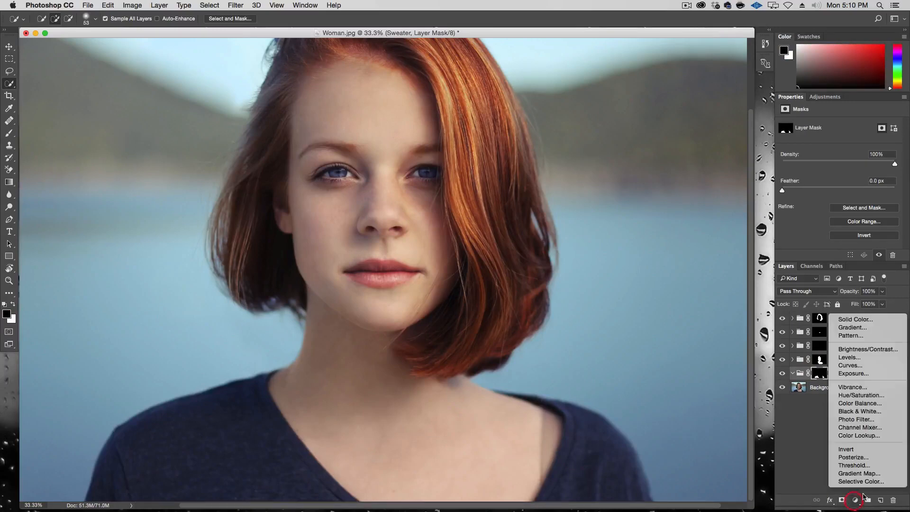
{"action": "left_click", "coordinate": [873, 364]}
{"action": "left_click_drag", "start_coordinate": [857, 182], "coordinate": [857, 175]}
{"action": "left_click_drag", "start_coordinate": [821, 215], "coordinate": [828, 226]}
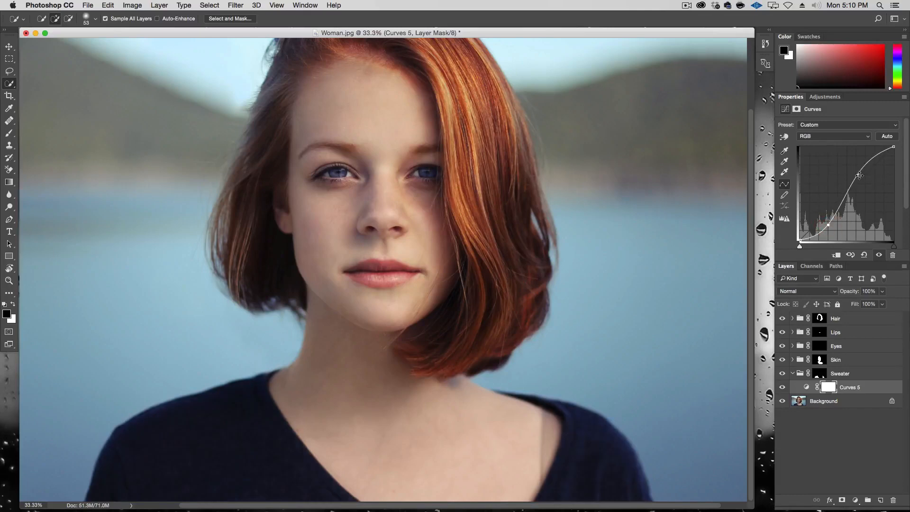
{"action": "left_click_drag", "start_coordinate": [859, 175], "coordinate": [863, 175]}
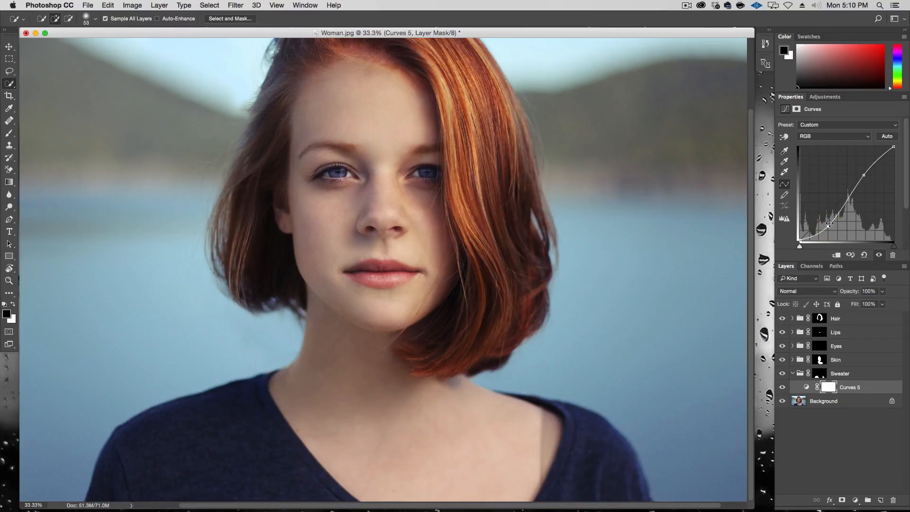
{"action": "left_click_drag", "start_coordinate": [829, 223], "coordinate": [828, 224]}
{"action": "left_click_drag", "start_coordinate": [863, 174], "coordinate": [866, 173]}
Raise the midpoint of the sweater curve's Blue channel slightly and lower the shadow point of its RGB curve
{"action": "left_click", "coordinate": [847, 137]}
{"action": "left_click", "coordinate": [848, 159]}
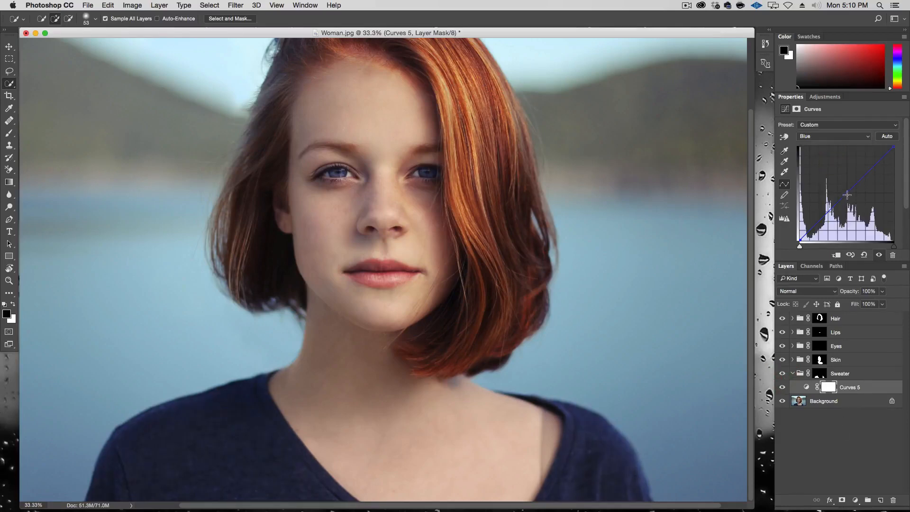
{"action": "left_click_drag", "start_coordinate": [847, 195], "coordinate": [850, 193]}
{"action": "left_click", "coordinate": [844, 136]}
{"action": "left_click", "coordinate": [843, 114]}
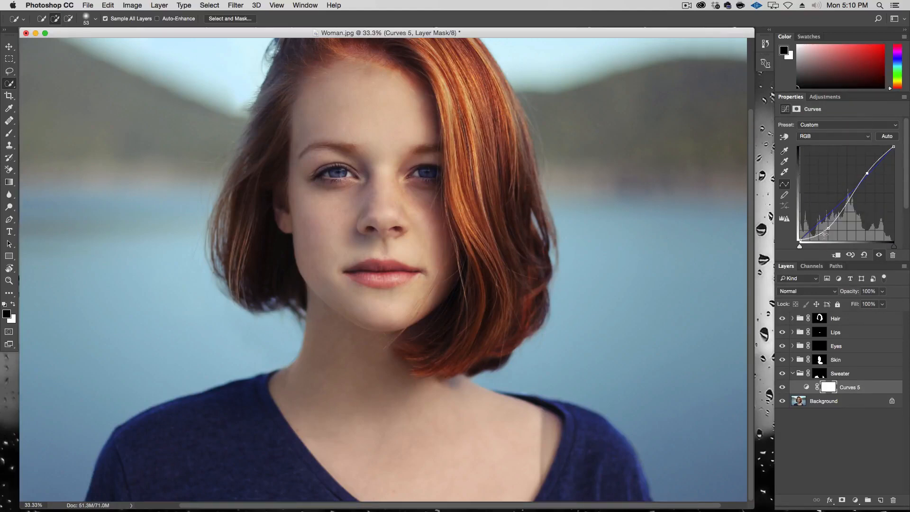
{"action": "left_click_drag", "start_coordinate": [827, 228], "coordinate": [827, 230]}
Fine-tune the Blue channel midpoint of the Curves 5 adjustment and collapse the Sweater group
{"action": "key", "text": "alt+super+minus"}
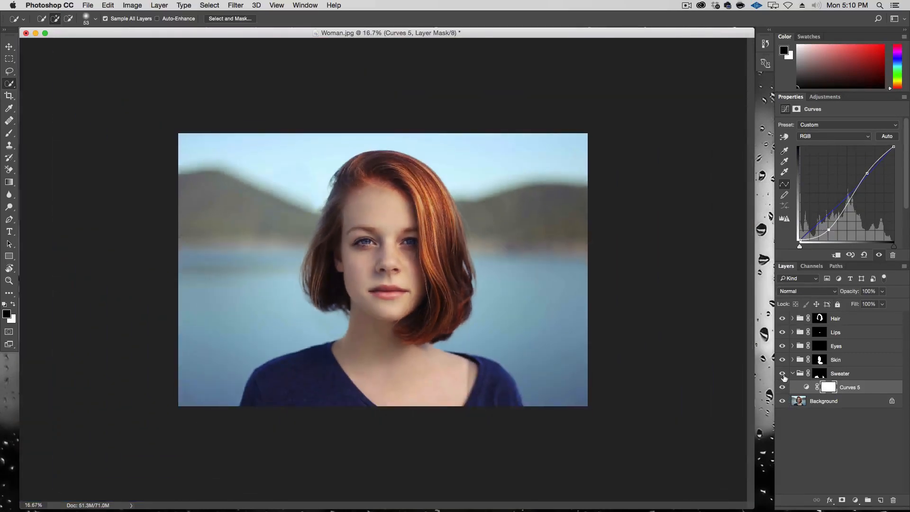
{"action": "left_click", "coordinate": [824, 136]}
{"action": "left_click", "coordinate": [826, 161]}
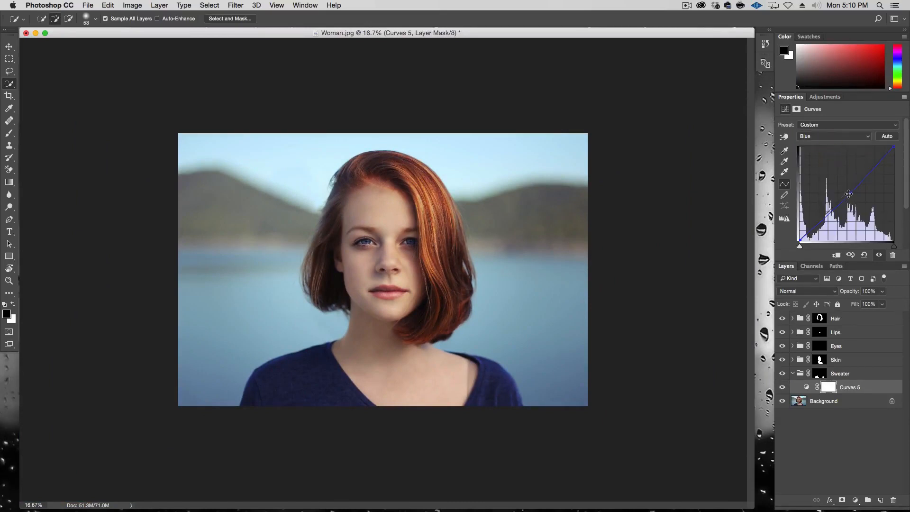
{"action": "left_click", "coordinate": [848, 192]}
{"action": "left_click", "coordinate": [849, 192]}
{"action": "left_click", "coordinate": [797, 376]}
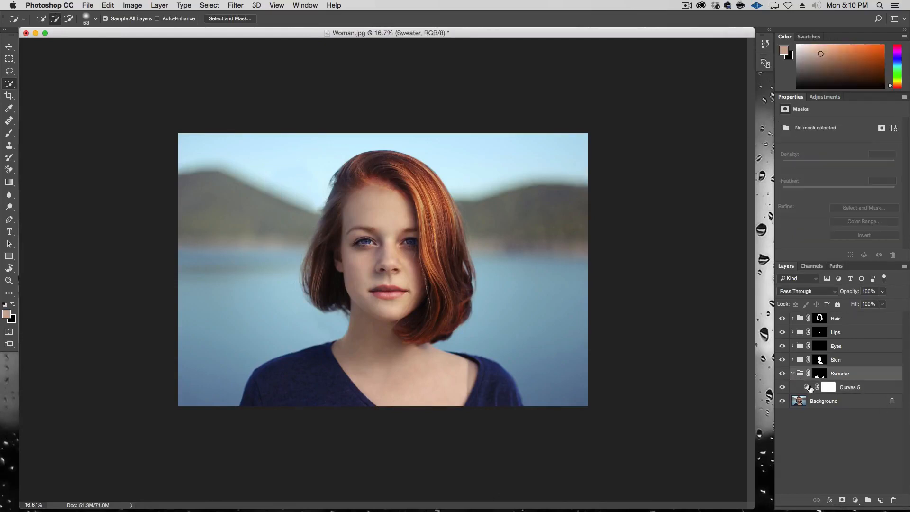
{"action": "left_click", "coordinate": [792, 374]}
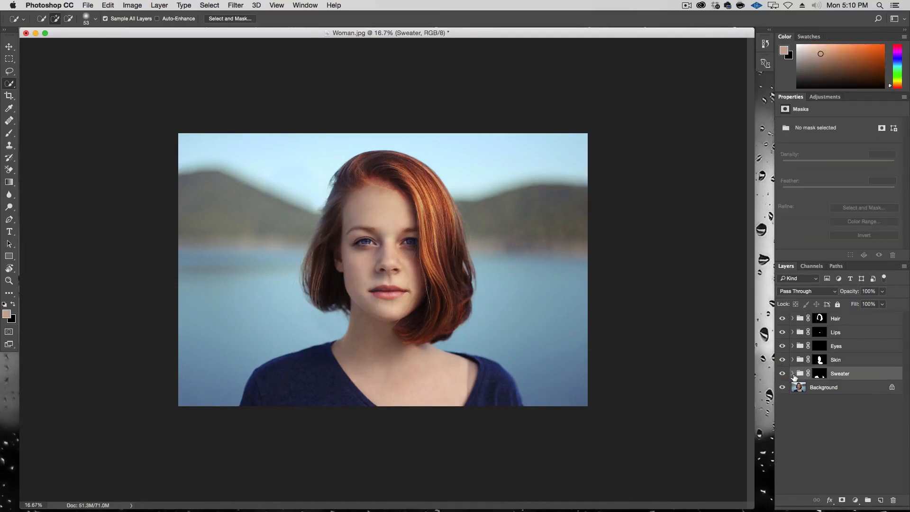
Quick-select the scenery around the woman on the Background layer, subtract the sweater's shoulder from the selection, and open Select and Mask
{"action": "left_click", "coordinate": [848, 387]}
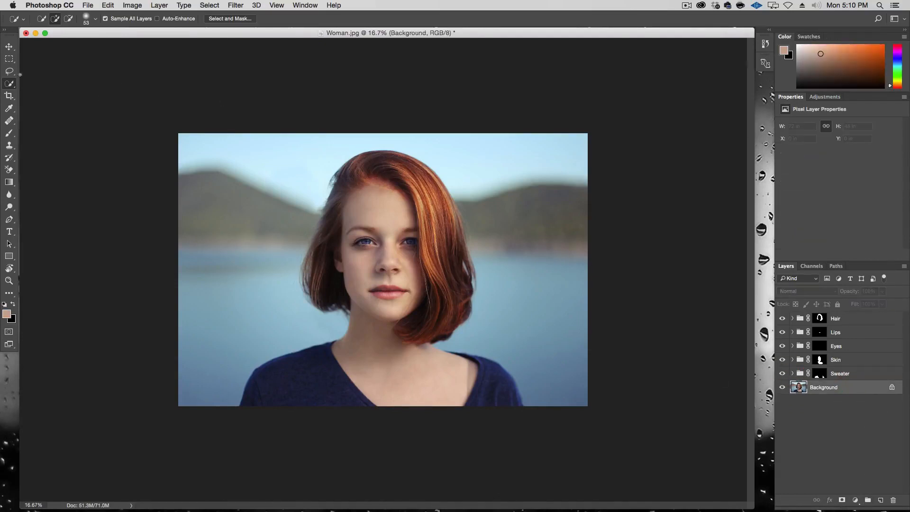
{"action": "key", "text": "alt+super+plus"}
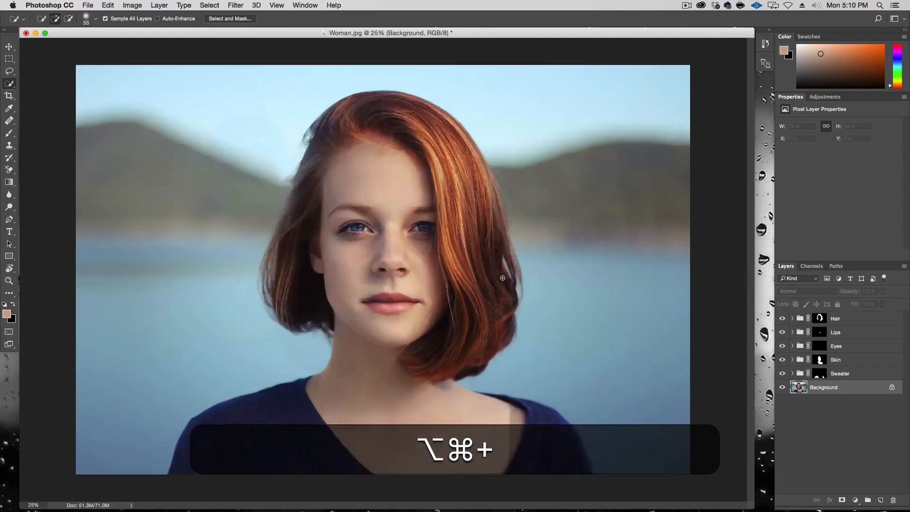
{"action": "left_click", "coordinate": [608, 422]}
{"action": "mouse_move", "coordinate": [628, 371]}
{"action": "left_mouse_down"}
{"action": "mouse_move", "coordinate": [594, 170]}
{"action": "mouse_move", "coordinate": [544, 111]}
{"action": "mouse_move", "coordinate": [447, 67]}
{"action": "mouse_move", "coordinate": [364, 60]}
{"action": "mouse_move", "coordinate": [202, 107]}
{"action": "mouse_move", "coordinate": [125, 166]}
{"action": "mouse_move", "coordinate": [107, 335]}
{"action": "left_mouse_up"}
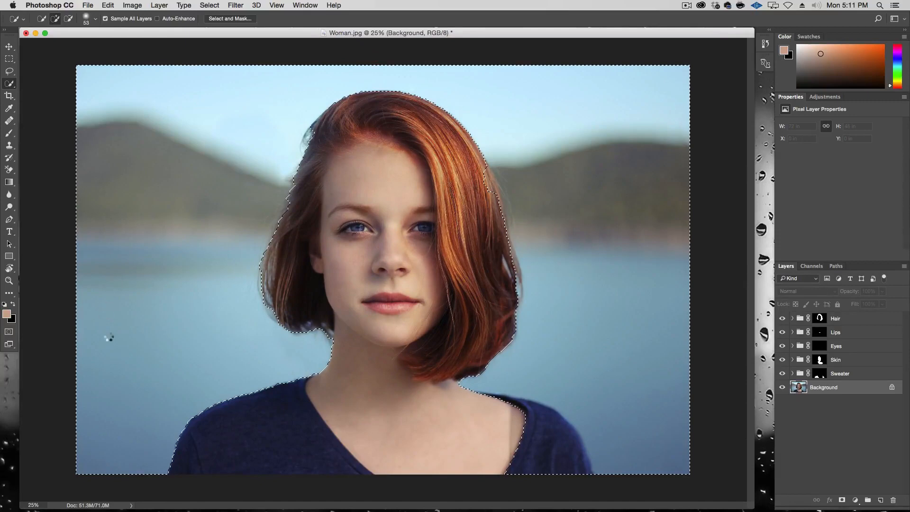
{"action": "key", "text": "alt"}
{"action": "mouse_move", "coordinate": [553, 470]}
{"action": "left_mouse_down"}
{"action": "mouse_move", "coordinate": [547, 421]}
{"action": "mouse_move", "coordinate": [586, 485]}
{"action": "left_mouse_up"}
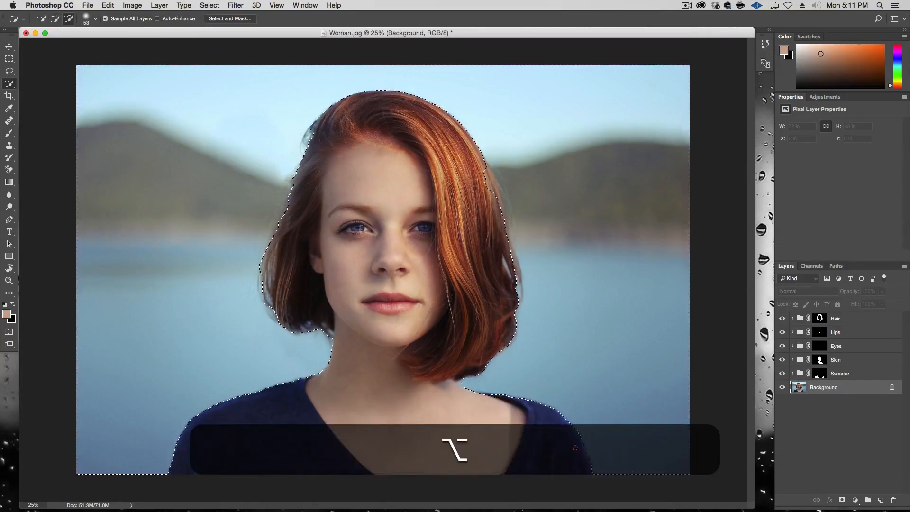
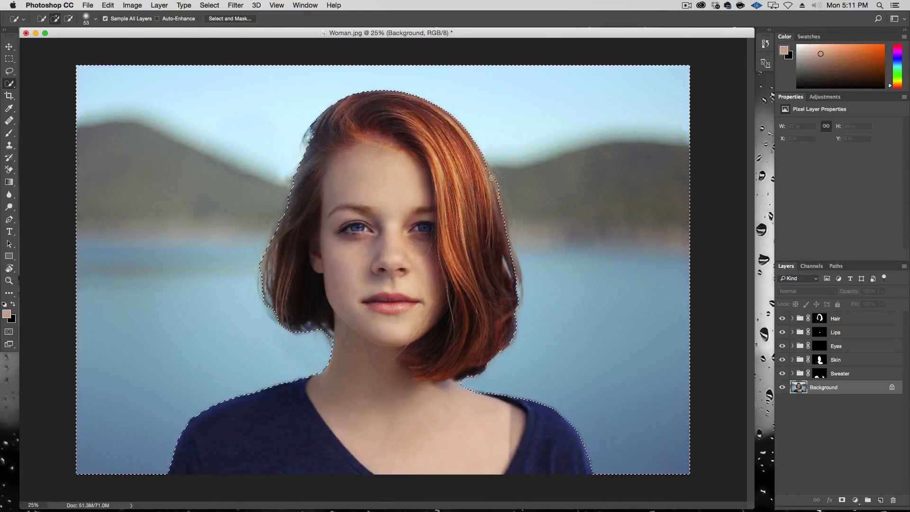
{"action": "left_click", "coordinate": [237, 19]}
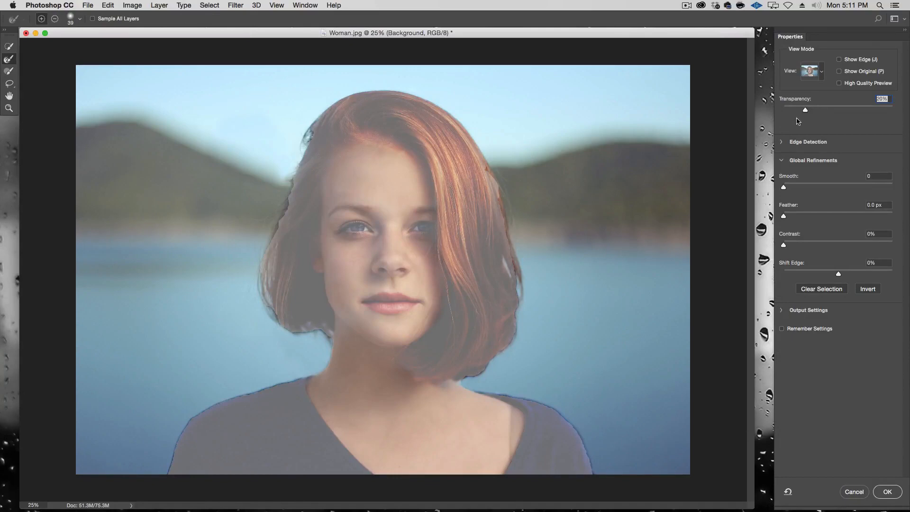
Switch the Select and Mask preview to the Overlay view
{"action": "left_click", "coordinate": [825, 73]}
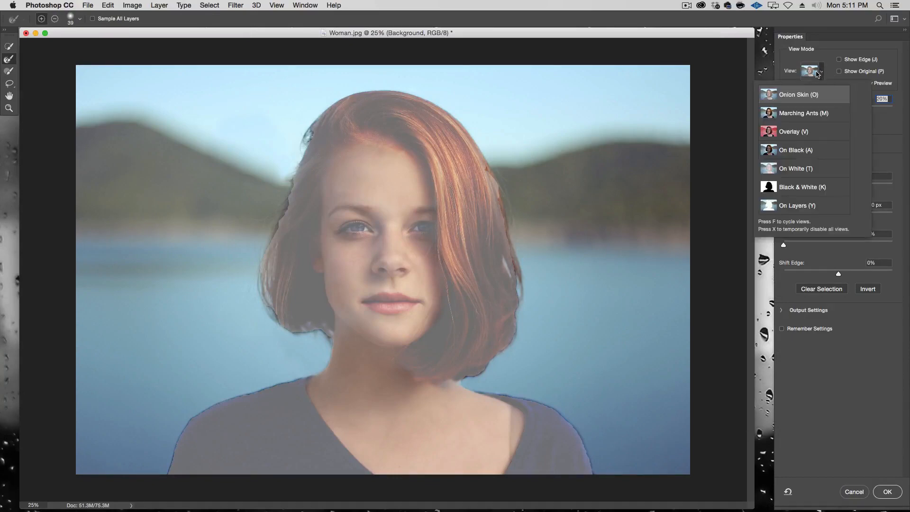
{"action": "left_click", "coordinate": [828, 134]}
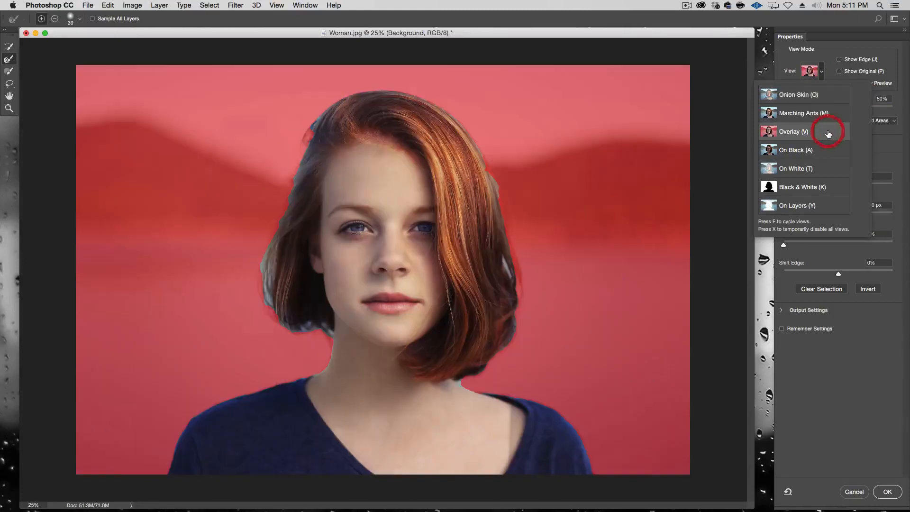
{"action": "left_click", "coordinate": [830, 50]}
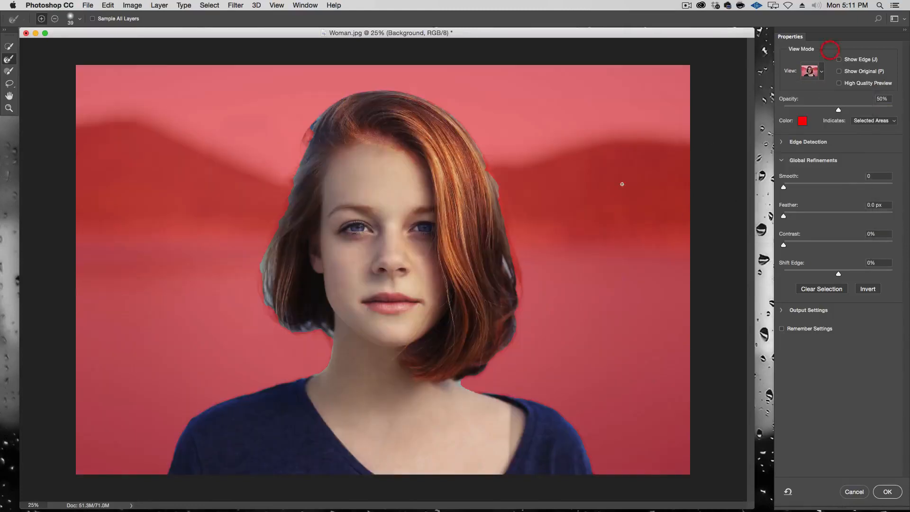
Refine the selection edge around the woman's hair with the Refine Edge Brush, adjusting the brush size, down to the neck
{"action": "left_click_drag", "start_coordinate": [512, 260], "coordinate": [511, 251], "text": "ctrl+alt"}
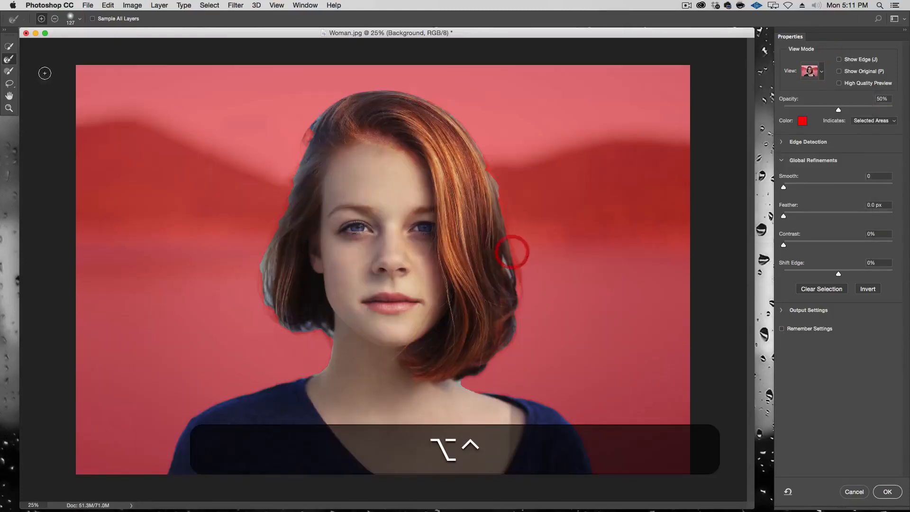
{"action": "left_click_drag", "start_coordinate": [321, 338], "coordinate": [318, 337], "text": "ctrl+alt"}
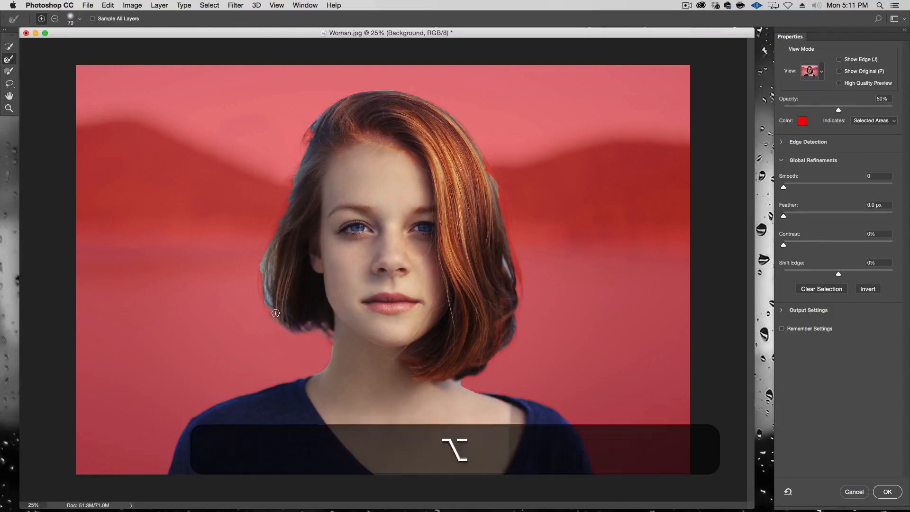
{"action": "left_click_drag", "start_coordinate": [274, 311], "coordinate": [273, 303], "text": "ctrl+alt"}
{"action": "mouse_move", "coordinate": [268, 269]}
{"action": "left_mouse_down"}
{"action": "mouse_move", "coordinate": [299, 147]}
{"action": "mouse_move", "coordinate": [334, 92]}
{"action": "left_mouse_up"}
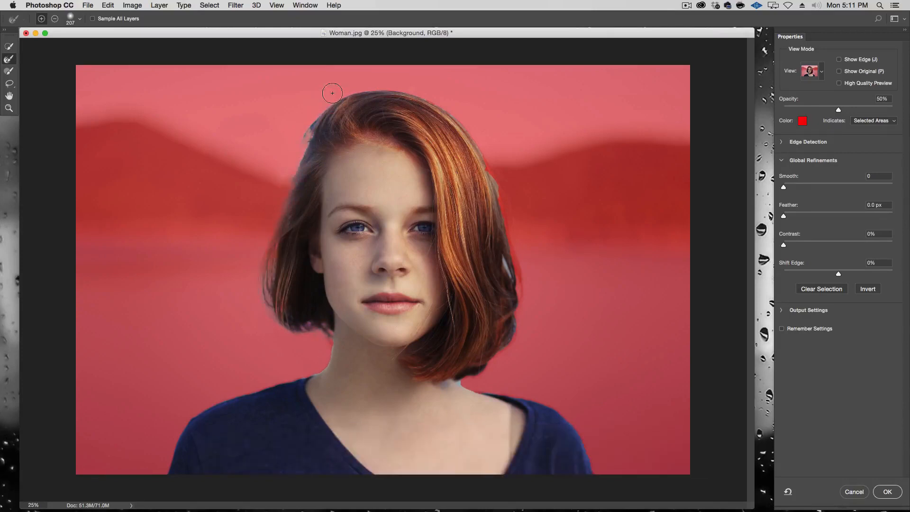
{"action": "mouse_move", "coordinate": [460, 107]}
{"action": "left_mouse_down"}
{"action": "mouse_move", "coordinate": [492, 156]}
{"action": "mouse_move", "coordinate": [516, 253]}
{"action": "mouse_move", "coordinate": [519, 311]}
{"action": "mouse_move", "coordinate": [507, 342]}
{"action": "left_mouse_up"}
{"action": "left_click_drag", "start_coordinate": [478, 375], "coordinate": [462, 381]}
Refine the selection edge along the neck and both shoulders of the sweater and apply the refined selection
{"action": "mouse_move", "coordinate": [550, 377]}
{"action": "left_mouse_down", "text": "ctrl+alt"}
{"action": "mouse_move", "coordinate": [531, 377]}
{"action": "mouse_move", "coordinate": [536, 398]}
{"action": "mouse_move", "coordinate": [577, 425]}
{"action": "mouse_move", "coordinate": [599, 482]}
{"action": "left_mouse_up", "text": "ctrl+alt"}
{"action": "mouse_move", "coordinate": [331, 342]}
{"action": "left_mouse_down"}
{"action": "mouse_move", "coordinate": [326, 366]}
{"action": "mouse_move", "coordinate": [307, 376]}
{"action": "mouse_move", "coordinate": [195, 411]}
{"action": "left_mouse_up"}
{"action": "left_click", "coordinate": [790, 217]}
{"action": "left_click", "coordinate": [887, 491]}
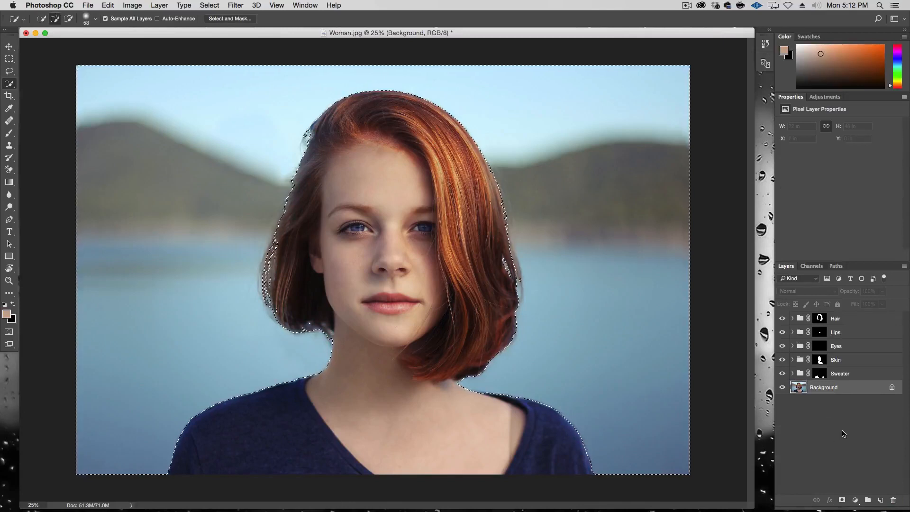
Create a layer group named Background above the photo layer and mask it with the scenery selection
{"action": "left_click", "coordinate": [865, 500]}
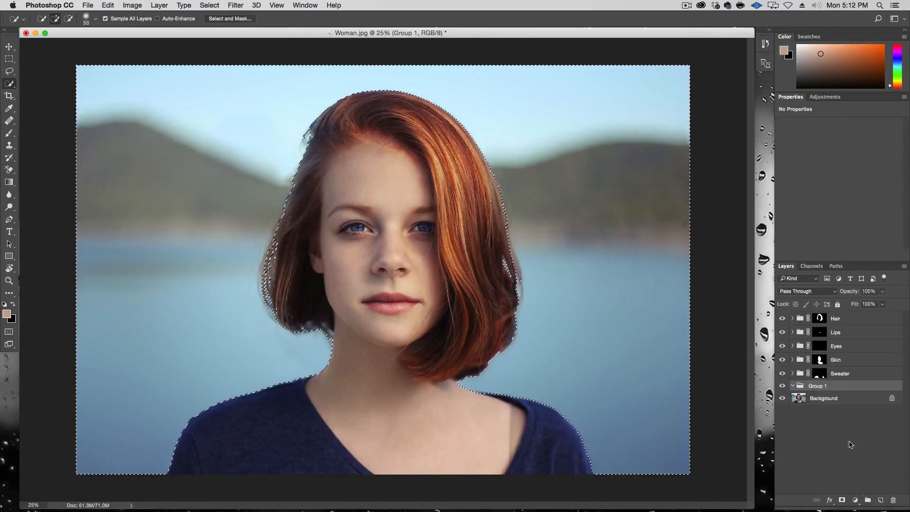
{"action": "double_click", "coordinate": [818, 385]}
{"action": "type", "text": "B"}
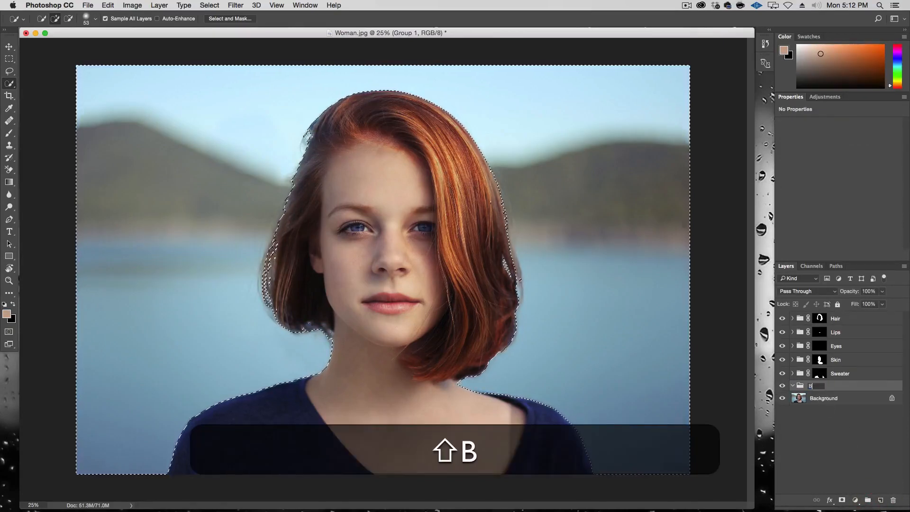
{"action": "type", "text": "ackground"}
{"action": "key", "text": "Return"}
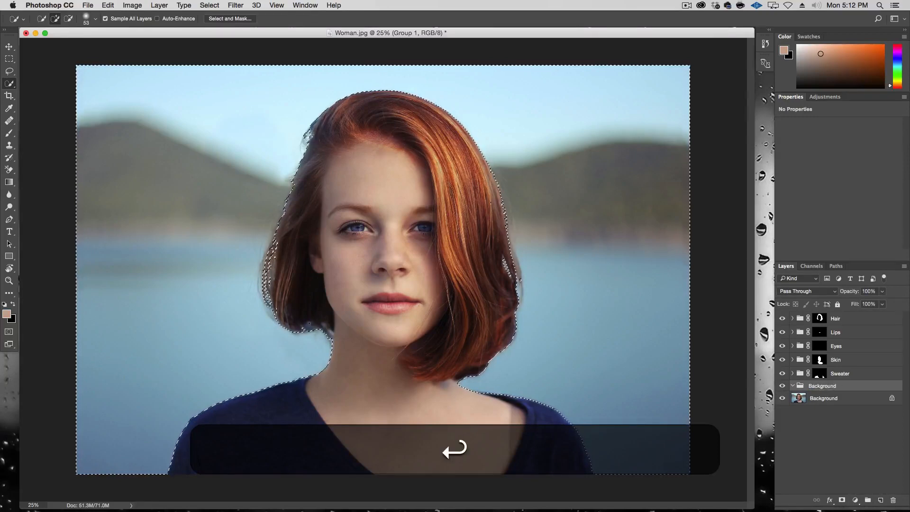
{"action": "left_click", "coordinate": [841, 500]}
Add a Curves adjustment inside the Background group and bend the middle of its RGB curve upward to darken the scenery
{"action": "left_click", "coordinate": [855, 501]}
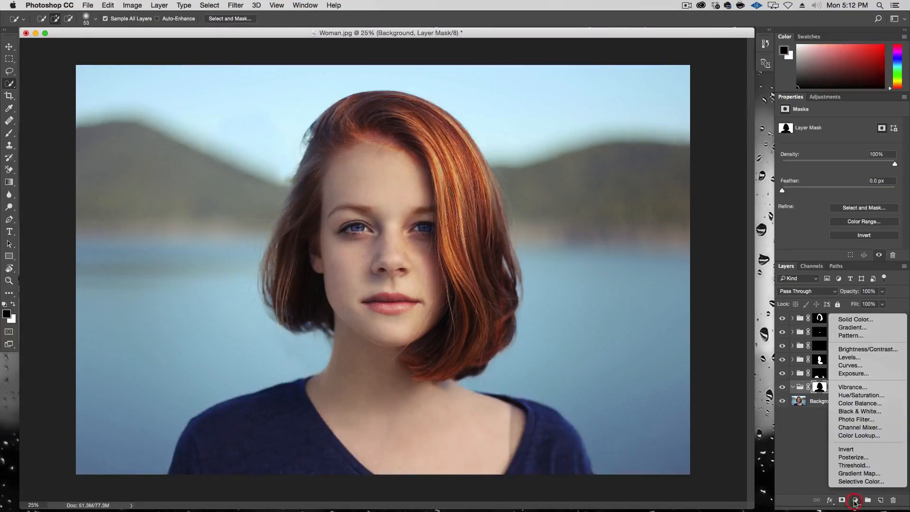
{"action": "left_click", "coordinate": [868, 364]}
{"action": "left_click_drag", "start_coordinate": [839, 194], "coordinate": [835, 181]}
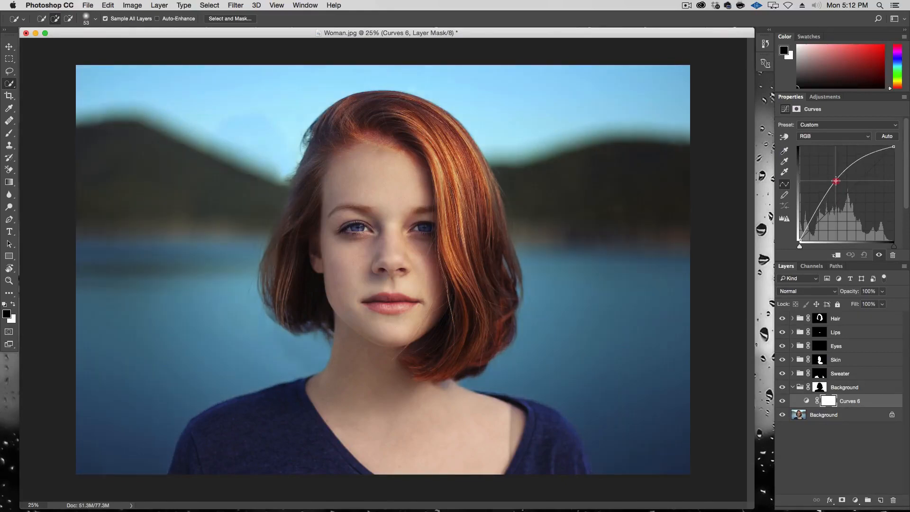
{"action": "left_click_drag", "start_coordinate": [835, 181], "coordinate": [835, 183]}
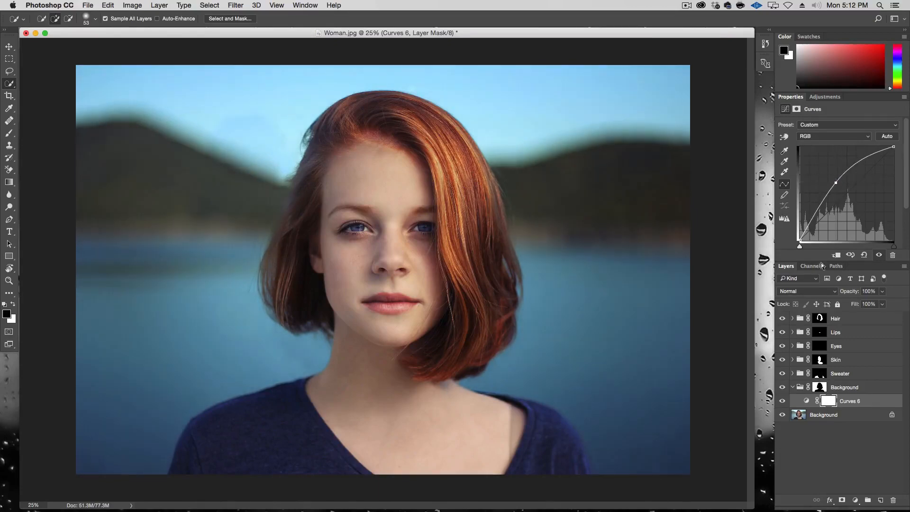
Add a Vibrance adjustment to the Background group with Vibrance +36 and Saturation +17
{"action": "left_click", "coordinate": [855, 499]}
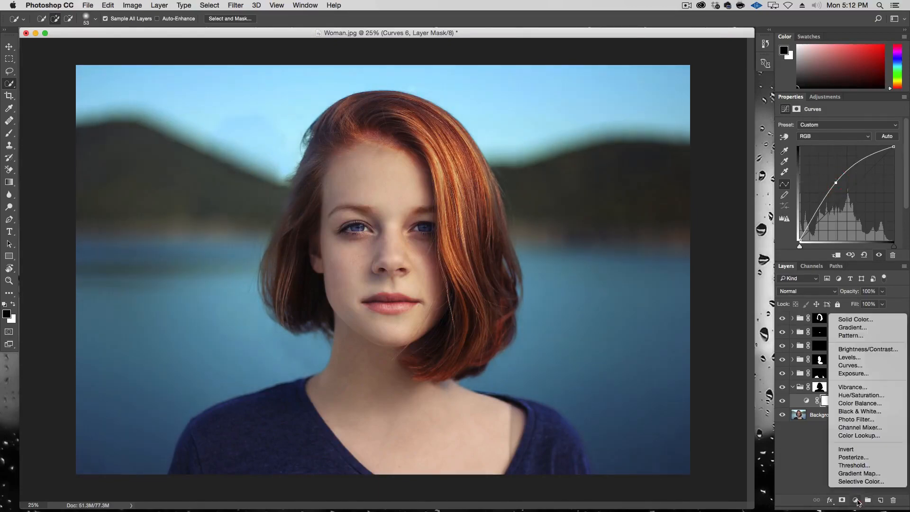
{"action": "left_click", "coordinate": [872, 387]}
{"action": "left_click_drag", "start_coordinate": [840, 152], "coordinate": [863, 136]}
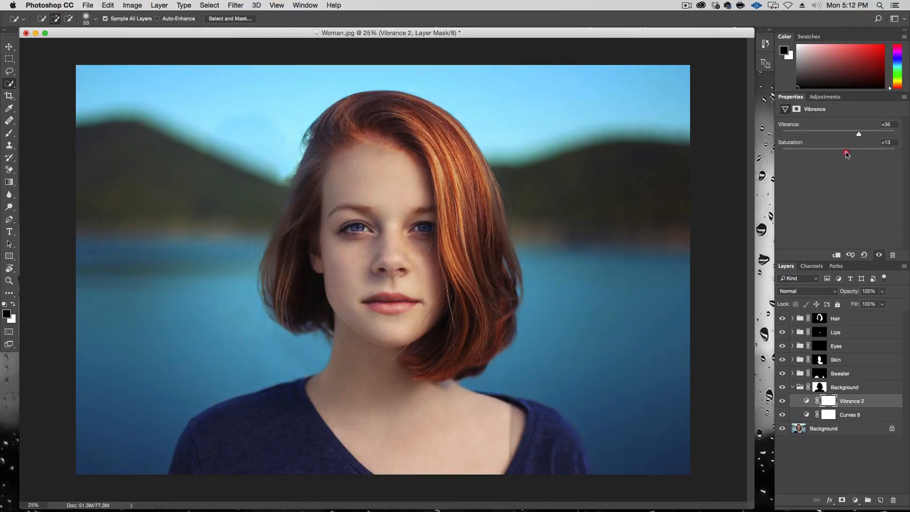
{"action": "left_click_drag", "start_coordinate": [848, 152], "coordinate": [849, 152]}
Toggle the Background group's visibility to compare the scenery with and without its adjustments
{"action": "left_click", "coordinate": [783, 388]}
{"action": "left_click", "coordinate": [782, 388]}
{"action": "left_click", "coordinate": [782, 387]}
{"action": "left_click", "coordinate": [782, 387]}
{"action": "left_click", "coordinate": [782, 387]}
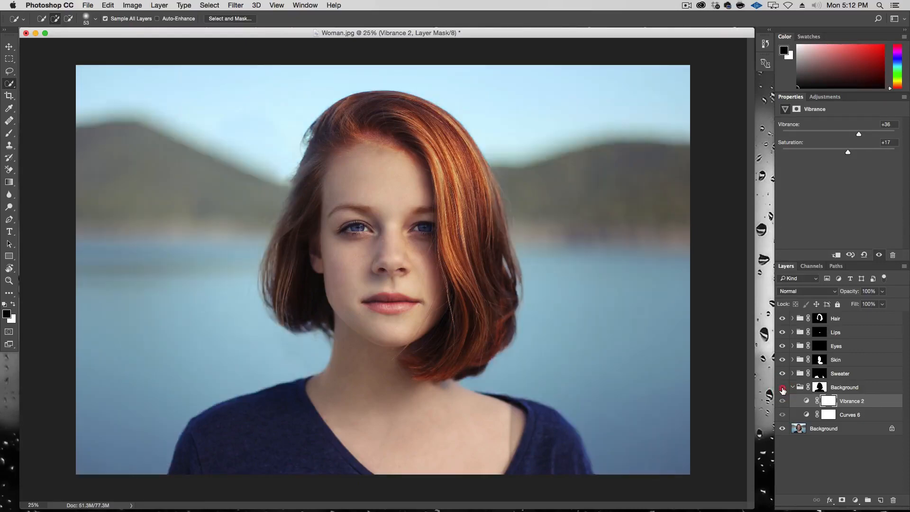
{"action": "left_click", "coordinate": [782, 388]}
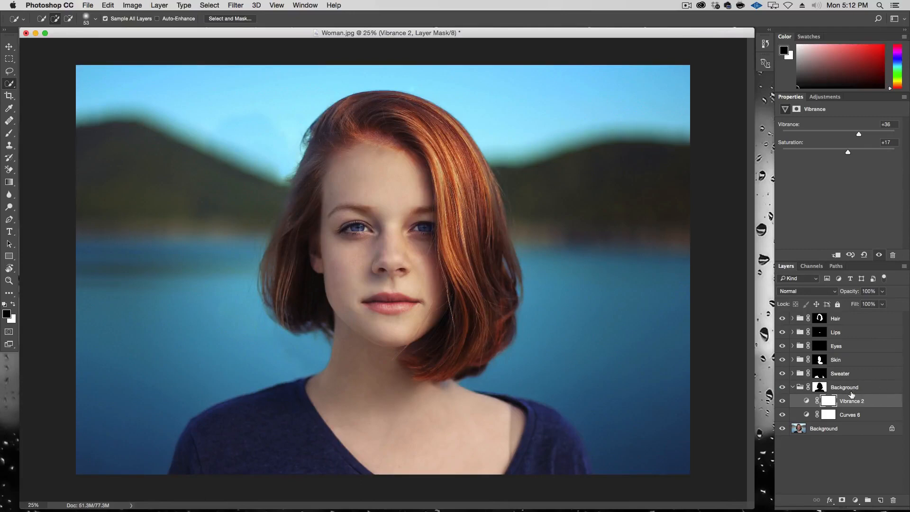
Feather the Background group's mask by 1.3 px, compare the image with the group hidden and shown, and collapse the group
{"action": "left_click", "coordinate": [820, 387]}
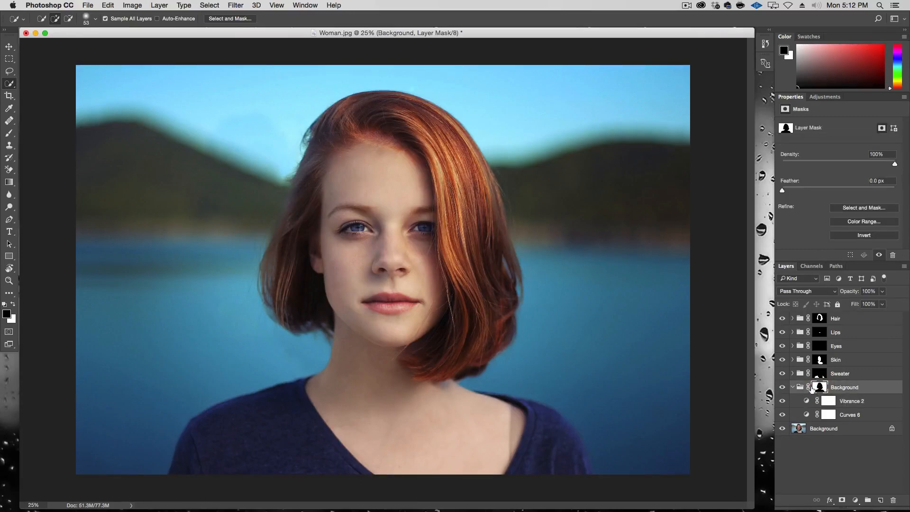
{"action": "left_click_drag", "start_coordinate": [783, 190], "coordinate": [830, 194]}
{"action": "left_click_drag", "start_coordinate": [828, 191], "coordinate": [790, 191]}
{"action": "left_click", "coordinate": [781, 387]}
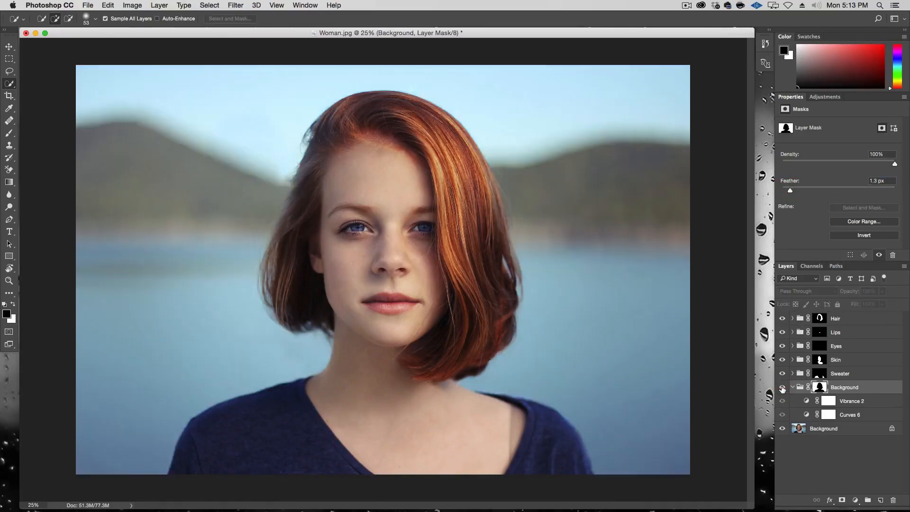
{"action": "left_click", "coordinate": [782, 387]}
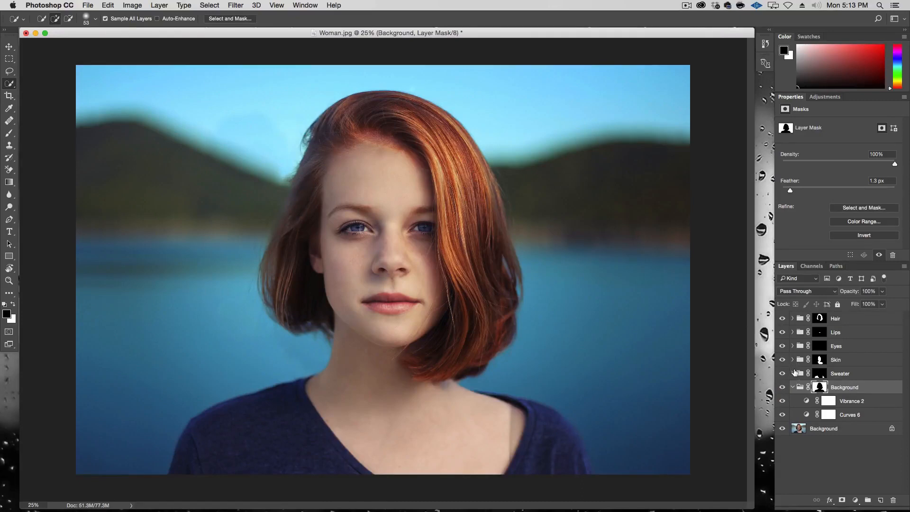
{"action": "left_click", "coordinate": [792, 387]}
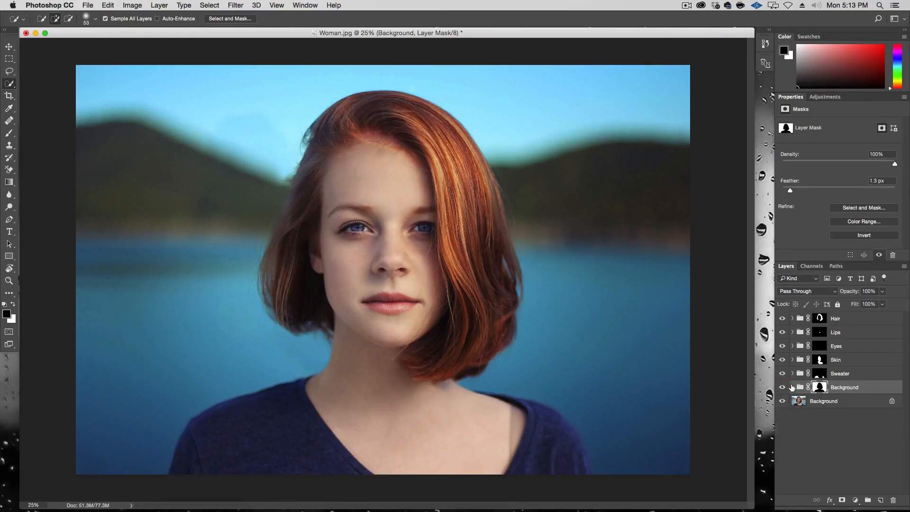
Compare the image without the Skin group, expand the group, and set the opacity of its Layer 1 color fill to 30%
{"action": "left_click", "coordinate": [782, 360]}
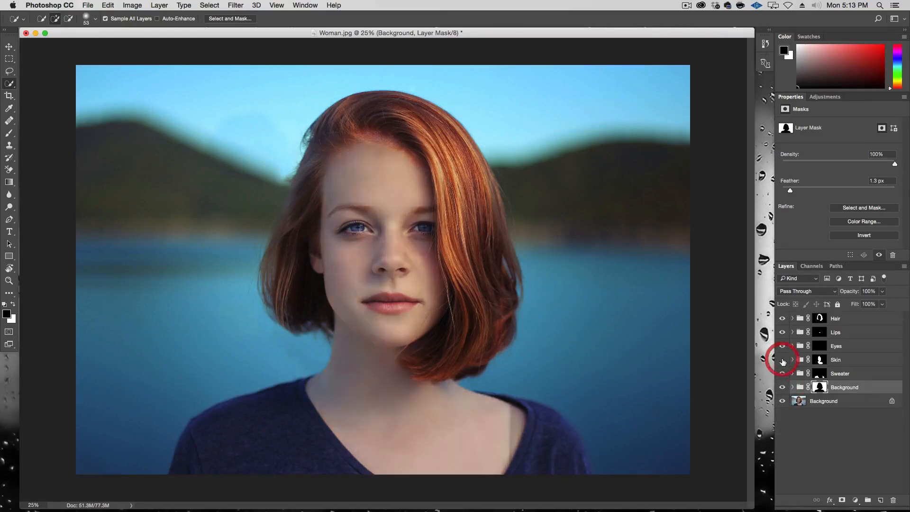
{"action": "left_click", "coordinate": [782, 360]}
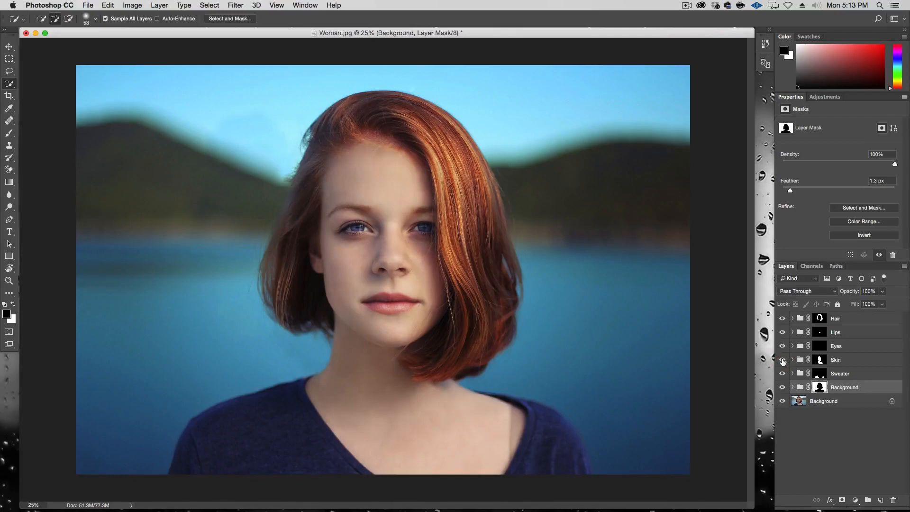
{"action": "left_click", "coordinate": [792, 360]}
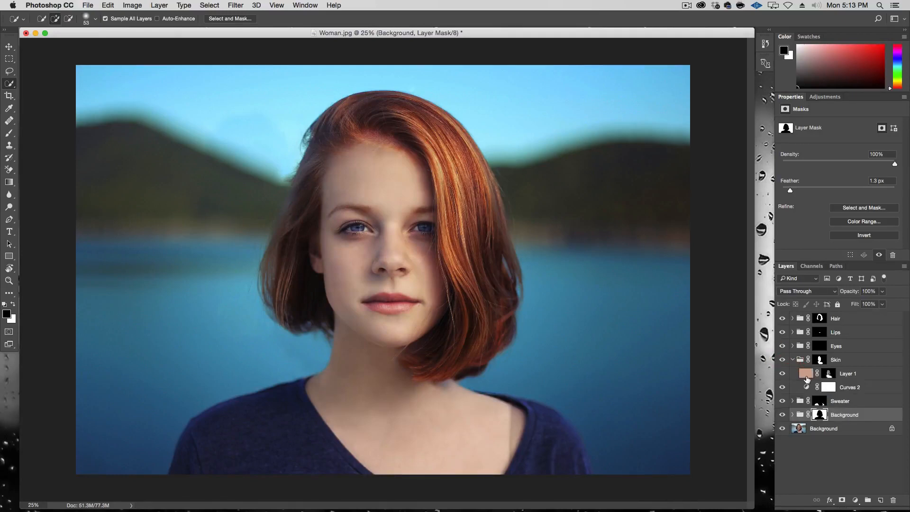
{"action": "left_click", "coordinate": [805, 375]}
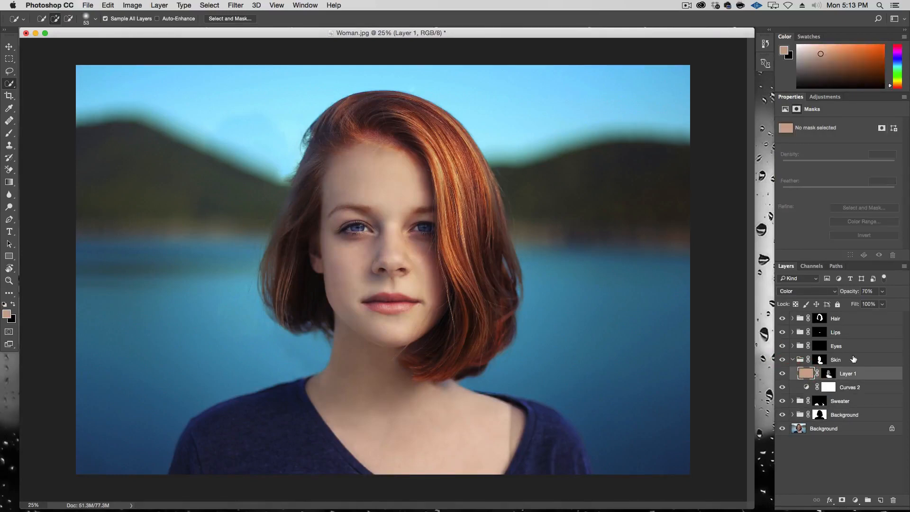
{"action": "key", "text": "v"}
{"action": "key", "text": "3"}
{"action": "key", "text": "0"}
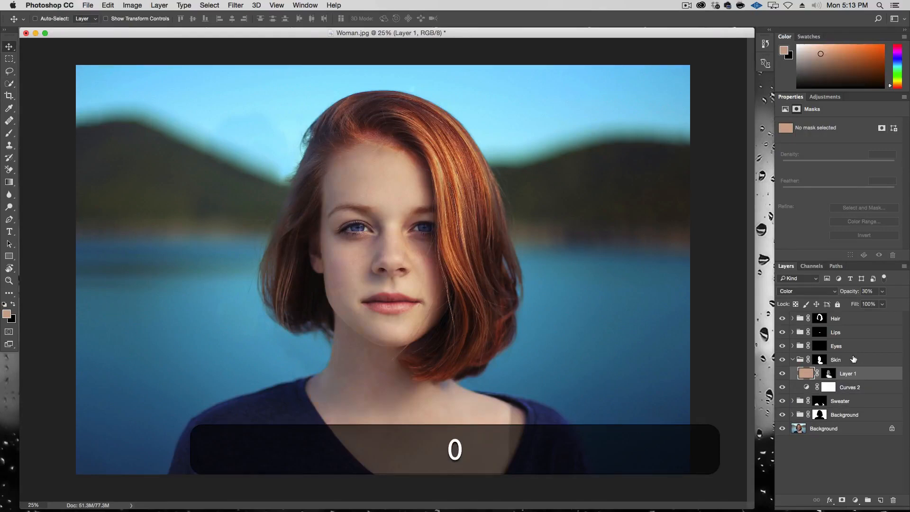
Toggle the visibility of the Skin group's Curves 2 adjustment to compare the skin tones with and without it
{"action": "left_click", "coordinate": [782, 387]}
{"action": "left_click", "coordinate": [782, 387]}
{"action": "left_click", "coordinate": [782, 387]}
{"action": "left_click", "coordinate": [782, 387]}
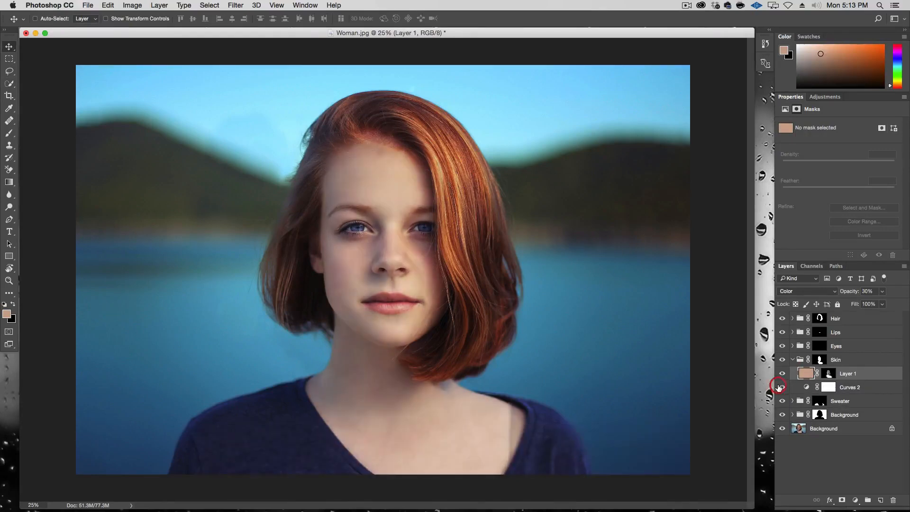
{"action": "left_click", "coordinate": [781, 387]}
{"action": "left_click", "coordinate": [780, 387]}
{"action": "left_click", "coordinate": [782, 387]}
{"action": "left_click", "coordinate": [781, 387]}
Add another Curves adjustment above Layer 1 in the Skin group and lower a point in its RGB curve slightly
{"action": "left_click", "coordinate": [855, 500]}
{"action": "left_click", "coordinate": [870, 366]}
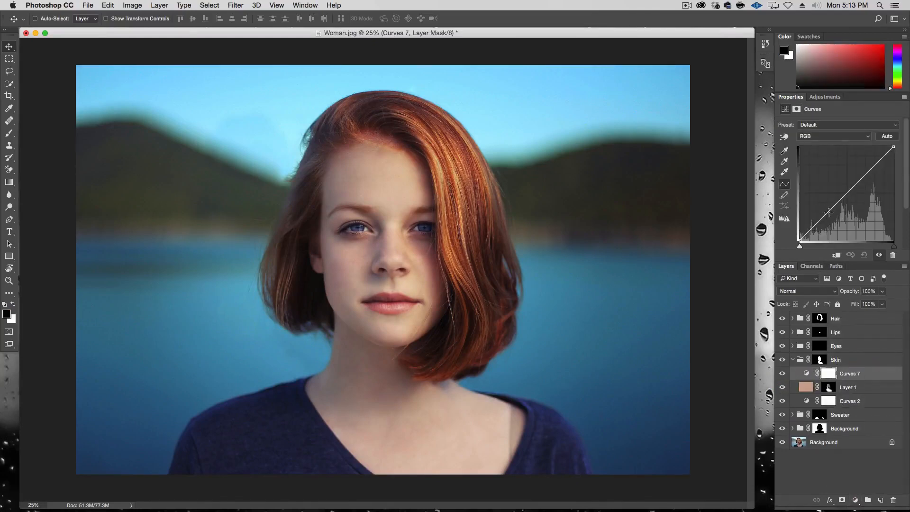
{"action": "left_click_drag", "start_coordinate": [828, 212], "coordinate": [828, 215]}
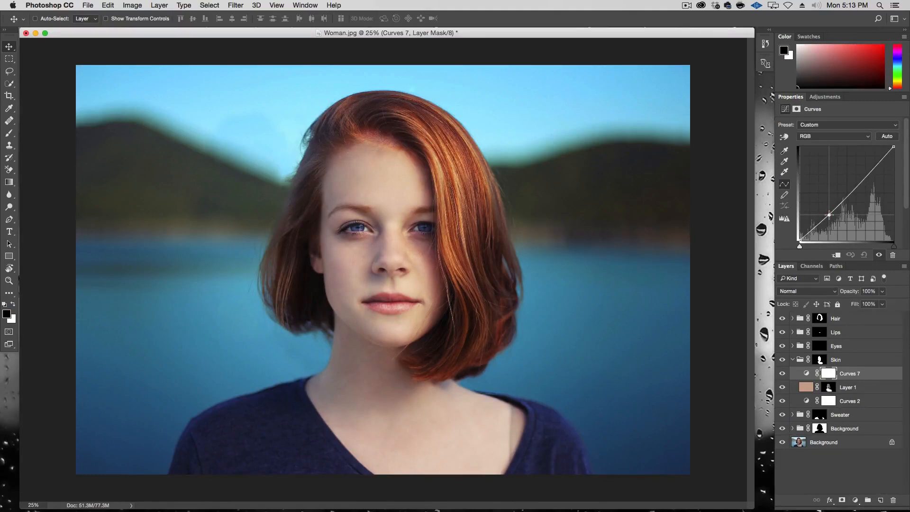
Add a midtone point to the new skin curve's Blue channel at Input 46, Output 48
{"action": "left_click", "coordinate": [834, 136]}
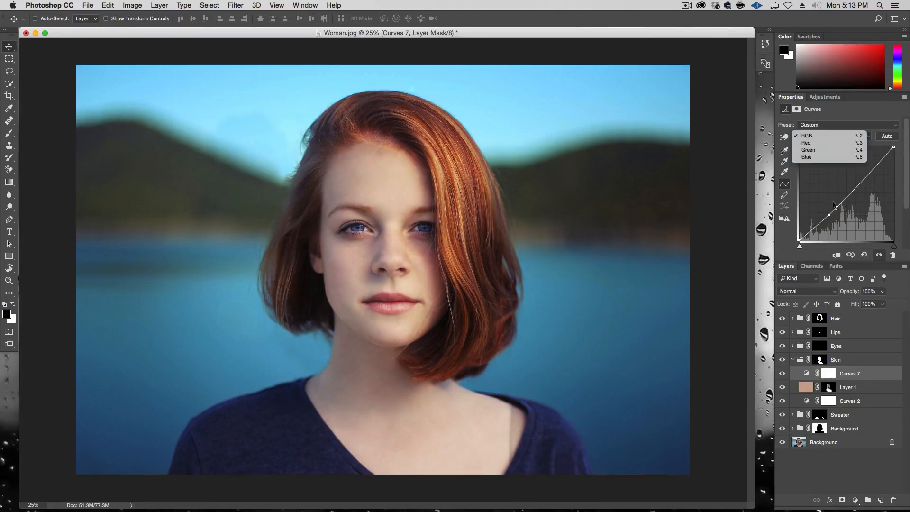
{"action": "key", "text": "alt+5"}
{"action": "left_click_drag", "start_coordinate": [842, 195], "coordinate": [843, 195]}
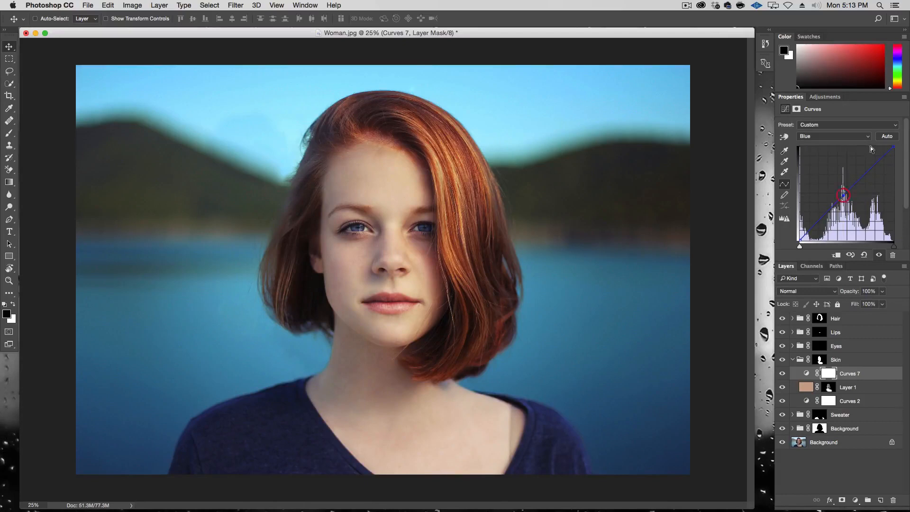
Enlarge the Properties panel so the Input and Output fields of the Curves 7 adjustment fit
{"action": "left_click", "coordinate": [903, 97]}
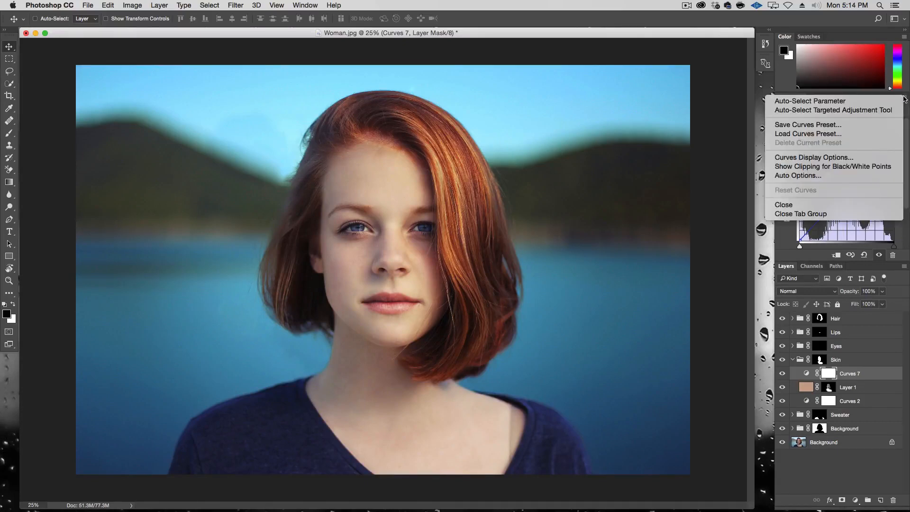
{"action": "left_click", "coordinate": [903, 98]}
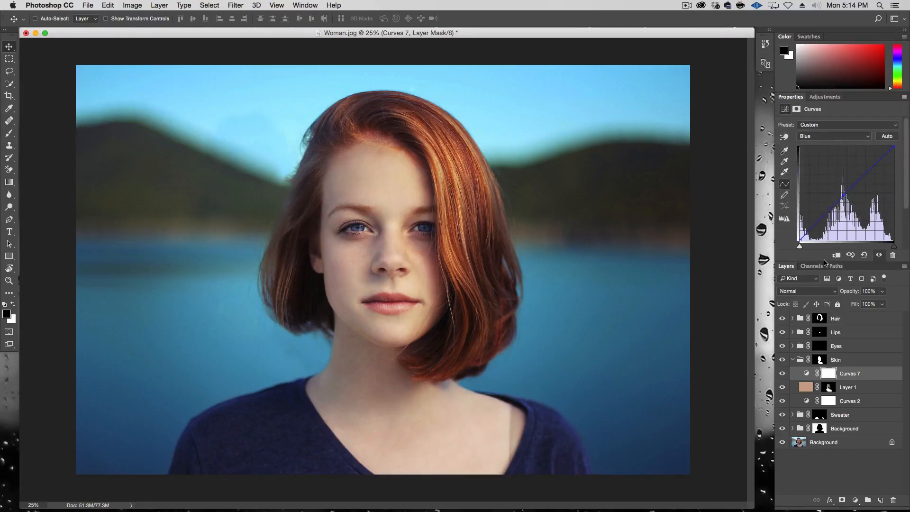
{"action": "left_click_drag", "start_coordinate": [824, 260], "coordinate": [824, 276]}
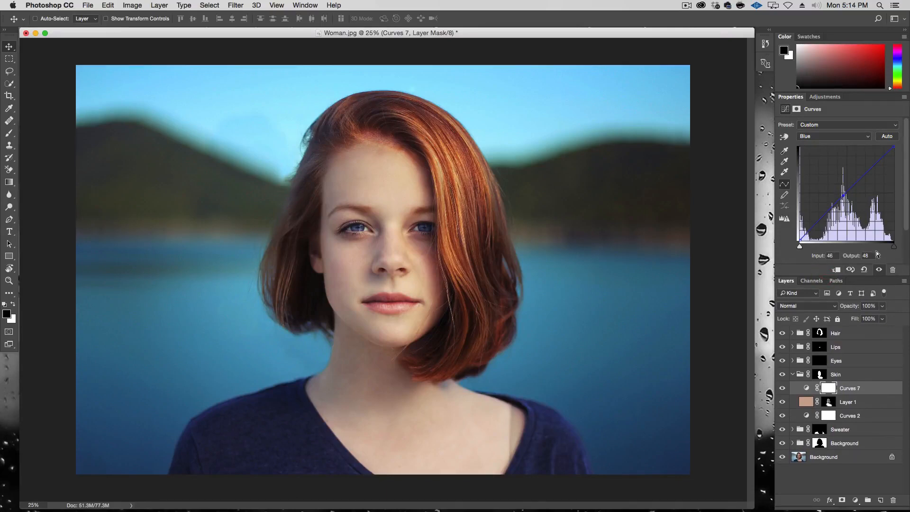
Toggle the visibility of the Curves 7 adjustment to compare the skin tones with and without it, and collapse the Skin group
{"action": "left_click", "coordinate": [782, 388]}
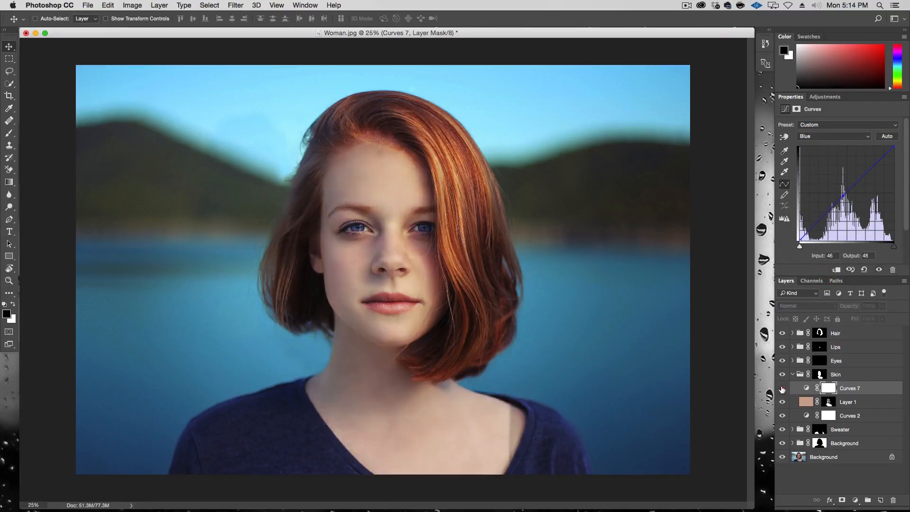
{"action": "left_click", "coordinate": [781, 388]}
{"action": "left_click", "coordinate": [782, 388]}
{"action": "left_click", "coordinate": [782, 388]}
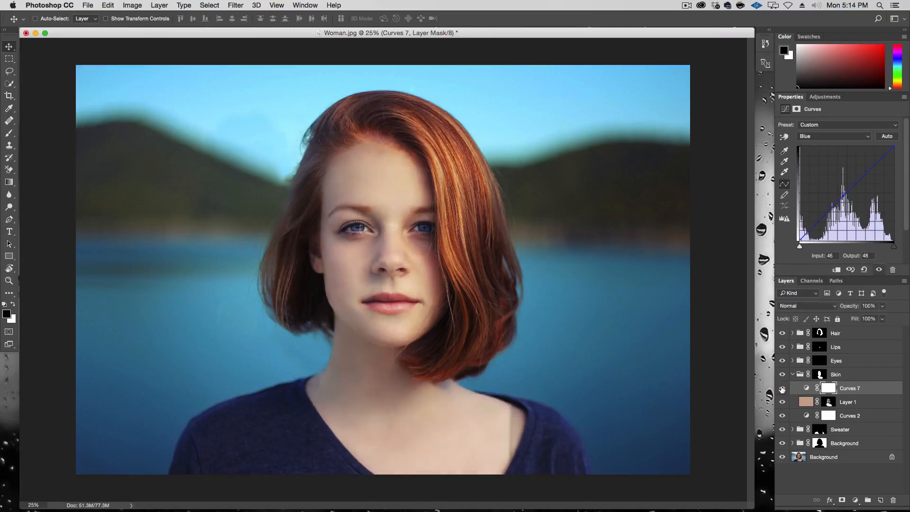
{"action": "left_click", "coordinate": [781, 388]}
{"action": "left_click", "coordinate": [782, 388]}
{"action": "left_click", "coordinate": [782, 388]}
{"action": "left_click", "coordinate": [781, 388]}
{"action": "left_click", "coordinate": [781, 388]}
{"action": "left_click", "coordinate": [782, 388]}
{"action": "left_click", "coordinate": [793, 374]}
{"action": "left_click", "coordinate": [793, 374]}
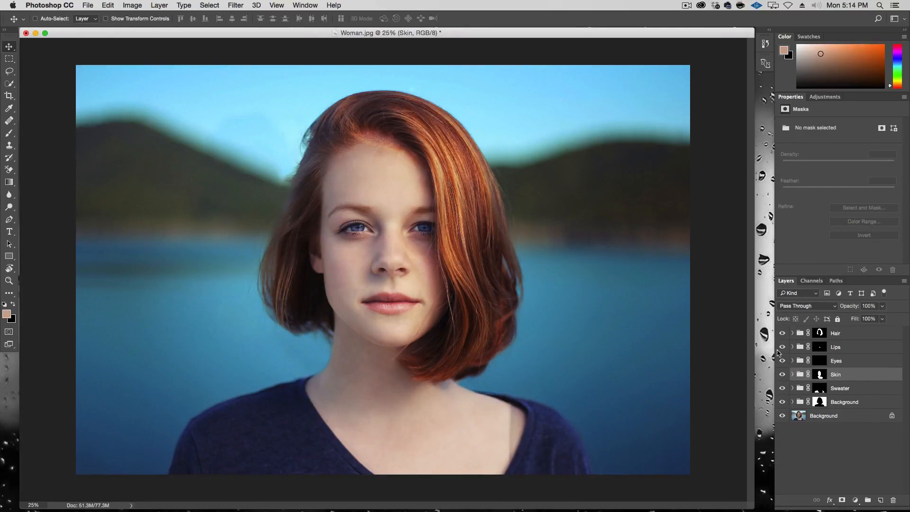
Expand the Hair group and add a new layer at its top with the Color blend mode
{"action": "left_click", "coordinate": [792, 334]}
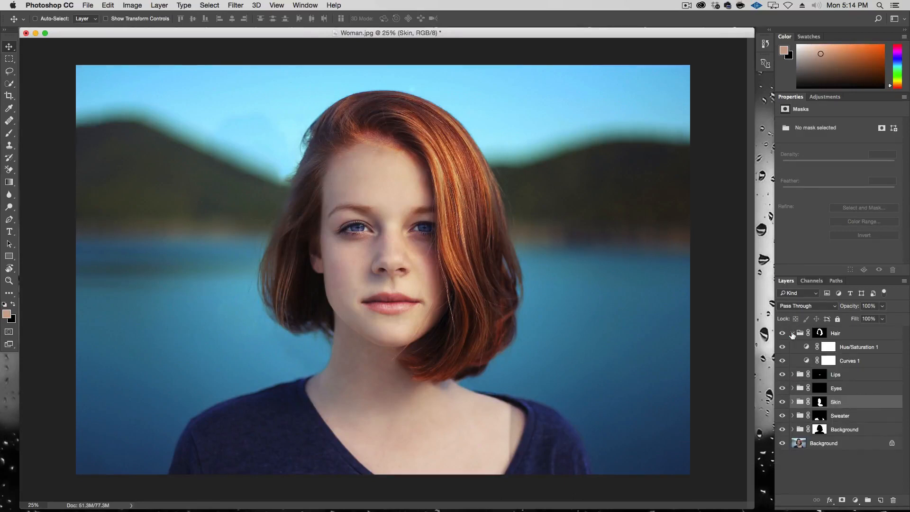
{"action": "left_click", "coordinate": [800, 335]}
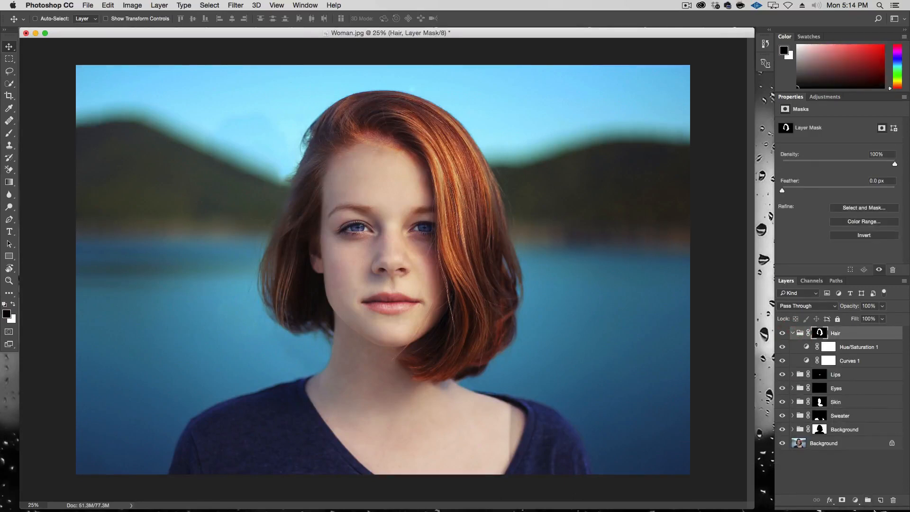
{"action": "left_click", "coordinate": [880, 500]}
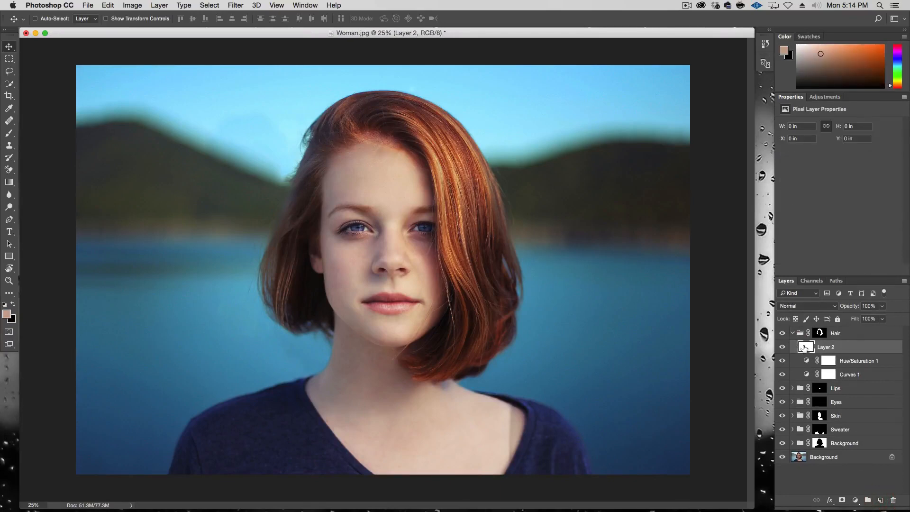
{"action": "left_click", "coordinate": [809, 307]}
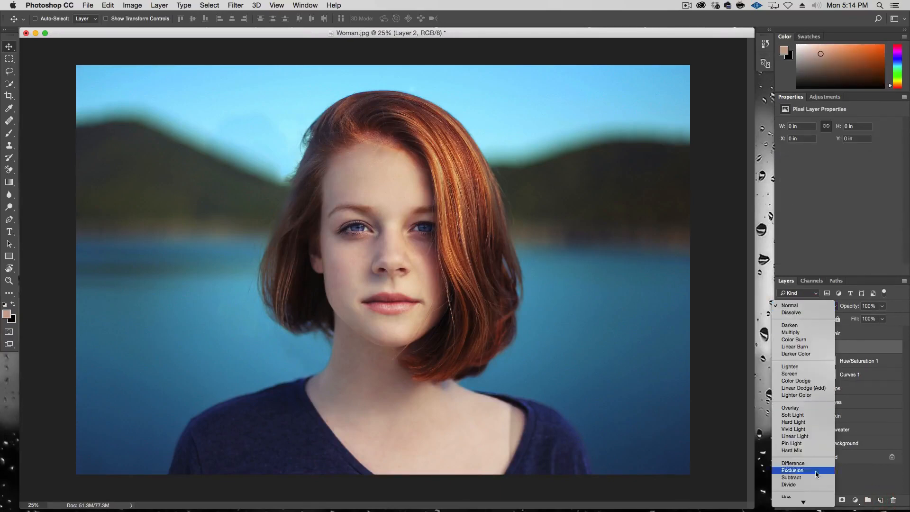
{"action": "left_click", "coordinate": [805, 494]}
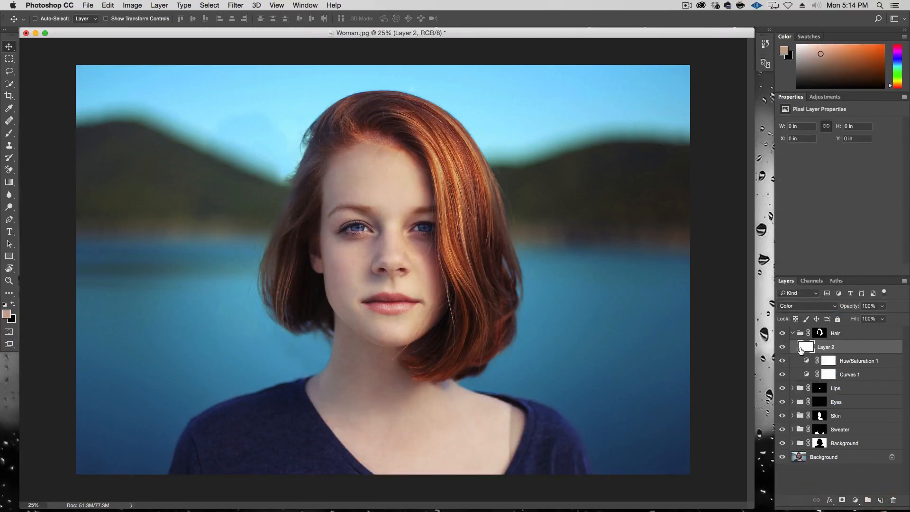
Sample a reddish-orange tone from the hair and paint it over all the hair on Layer 2 with a 510 px soft brush
{"action": "key", "text": "i"}
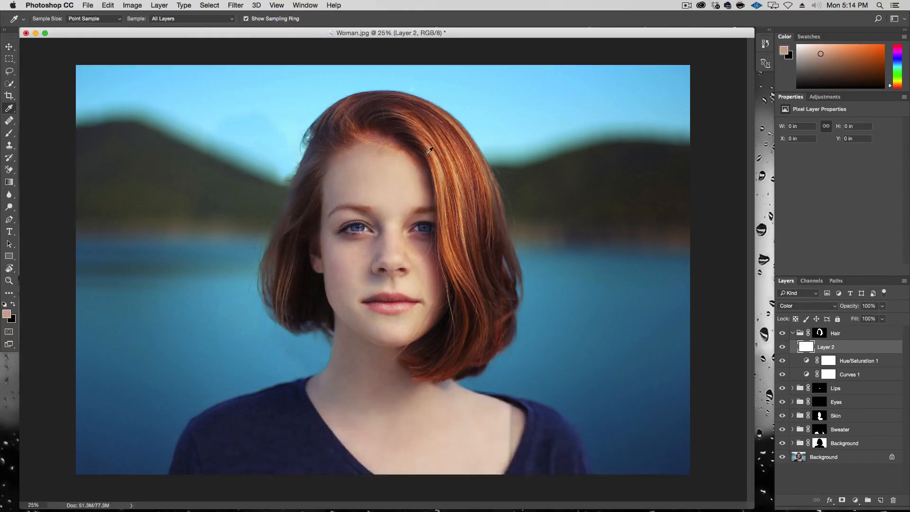
{"action": "left_click_drag", "start_coordinate": [452, 165], "coordinate": [454, 168]}
{"action": "key", "text": "b"}
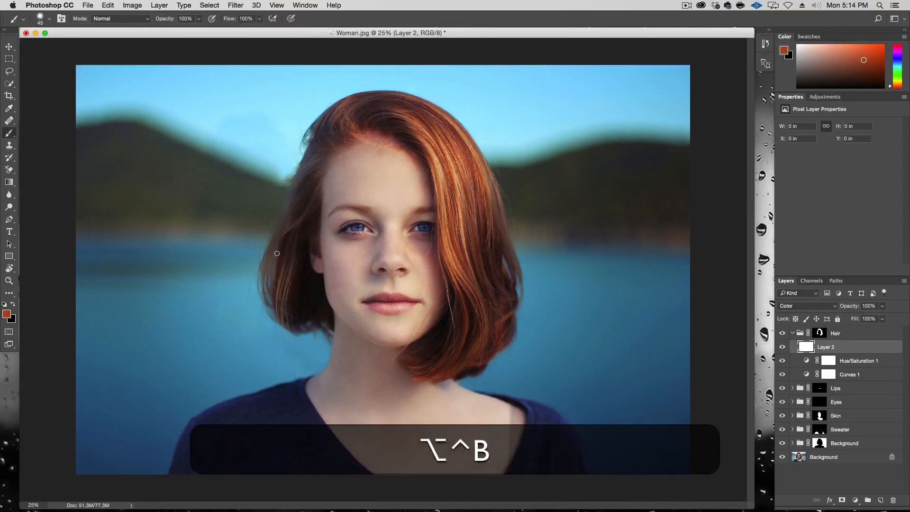
{"action": "mouse_move", "coordinate": [276, 253]}
{"action": "left_mouse_down"}
{"action": "mouse_move", "coordinate": [333, 233]}
{"action": "mouse_move", "coordinate": [297, 236]}
{"action": "left_mouse_up"}
{"action": "mouse_move", "coordinate": [286, 289]}
{"action": "left_mouse_down"}
{"action": "mouse_move", "coordinate": [283, 224]}
{"action": "mouse_move", "coordinate": [310, 143]}
{"action": "mouse_move", "coordinate": [356, 76]}
{"action": "mouse_move", "coordinate": [394, 74]}
{"action": "mouse_move", "coordinate": [367, 112]}
{"action": "mouse_move", "coordinate": [388, 102]}
{"action": "mouse_move", "coordinate": [396, 82]}
{"action": "mouse_move", "coordinate": [436, 76]}
{"action": "mouse_move", "coordinate": [518, 153]}
{"action": "left_mouse_up"}
{"action": "mouse_move", "coordinate": [445, 94]}
{"action": "left_mouse_down"}
{"action": "mouse_move", "coordinate": [479, 127]}
{"action": "mouse_move", "coordinate": [515, 198]}
{"action": "mouse_move", "coordinate": [543, 324]}
{"action": "mouse_move", "coordinate": [491, 388]}
{"action": "mouse_move", "coordinate": [424, 326]}
{"action": "mouse_move", "coordinate": [431, 334]}
{"action": "mouse_move", "coordinate": [431, 295]}
{"action": "mouse_move", "coordinate": [406, 322]}
{"action": "left_mouse_up"}
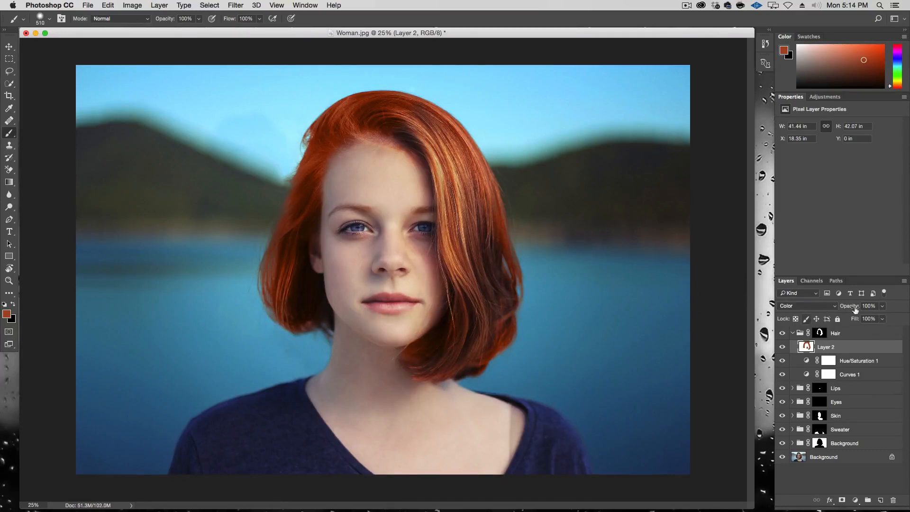
Lower the opacity of the painted hair color layer to 36% and add a layer mask to it
{"action": "left_click", "coordinate": [881, 306]}
{"action": "left_click_drag", "start_coordinate": [883, 317], "coordinate": [855, 320]}
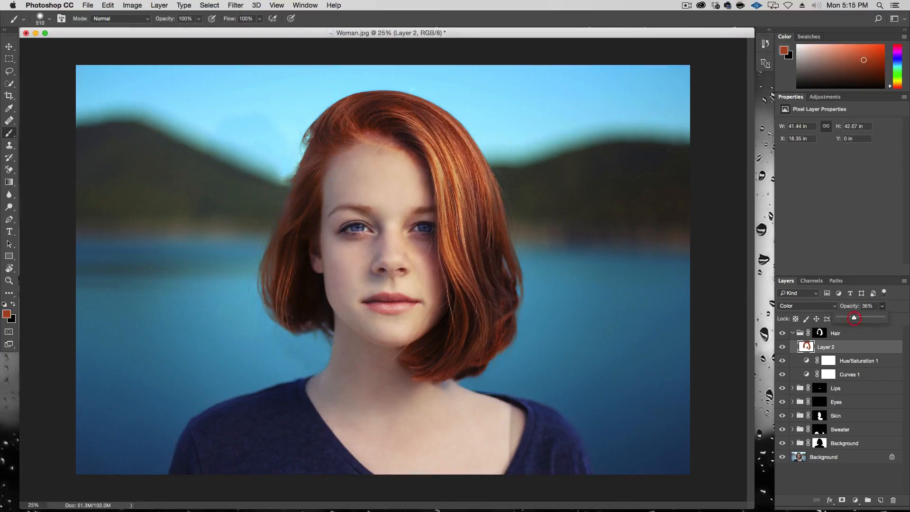
{"action": "left_click", "coordinate": [841, 500]}
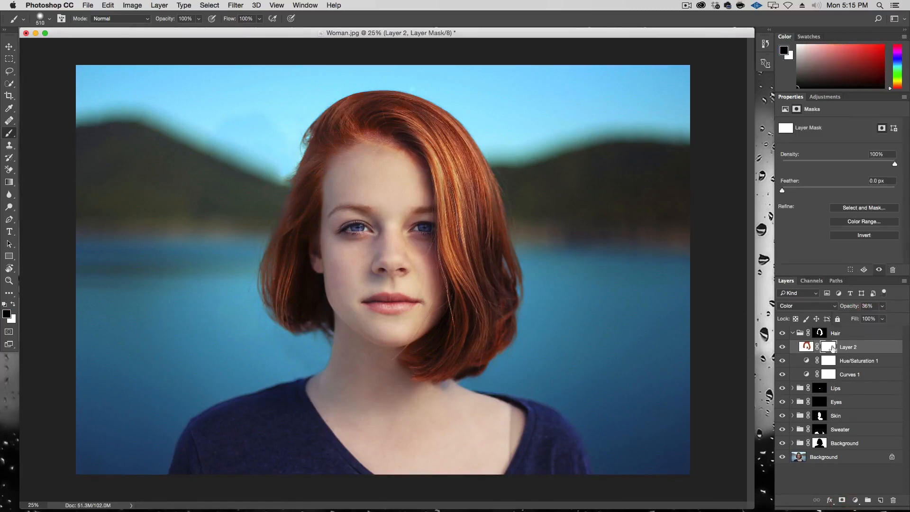
Paint black on Layer 2's mask with a 502 px soft brush along the hairline and face to remove color spill from the skin
{"action": "left_click", "coordinate": [360, 218], "text": "ctrl+alt"}
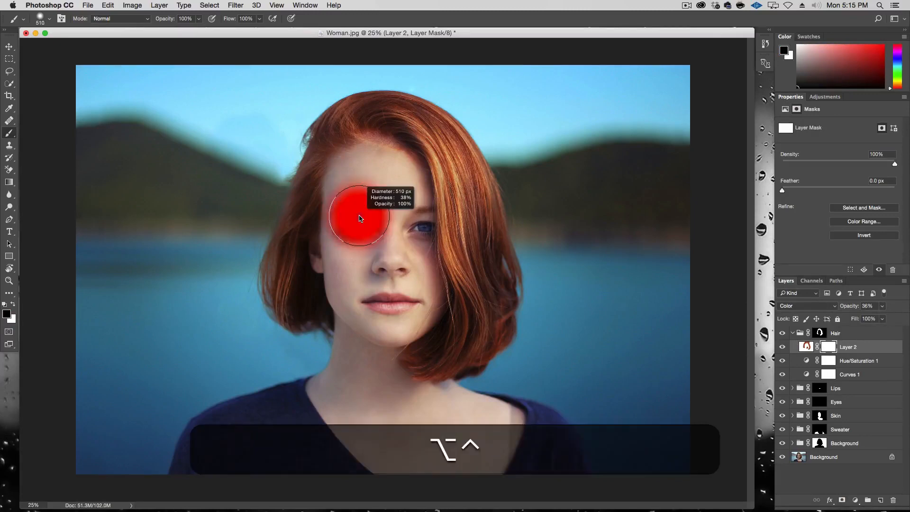
{"action": "mouse_move", "coordinate": [359, 219]}
{"action": "left_mouse_down"}
{"action": "mouse_move", "coordinate": [363, 270]}
{"action": "mouse_move", "coordinate": [355, 108]}
{"action": "left_mouse_up"}
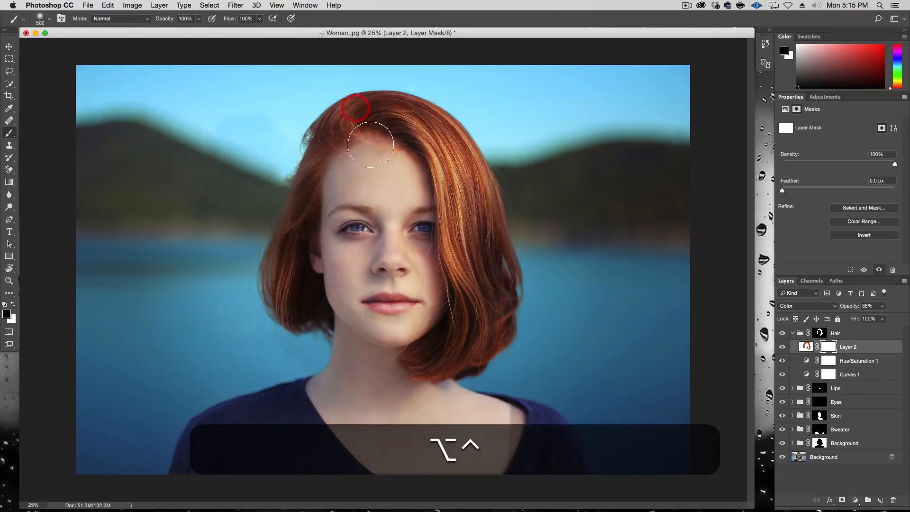
{"action": "mouse_move", "coordinate": [371, 145]}
{"action": "left_mouse_down"}
{"action": "mouse_move", "coordinate": [327, 199]}
{"action": "mouse_move", "coordinate": [315, 265]}
{"action": "mouse_move", "coordinate": [323, 313]}
{"action": "mouse_move", "coordinate": [300, 264]}
{"action": "mouse_move", "coordinate": [349, 341]}
{"action": "left_mouse_up"}
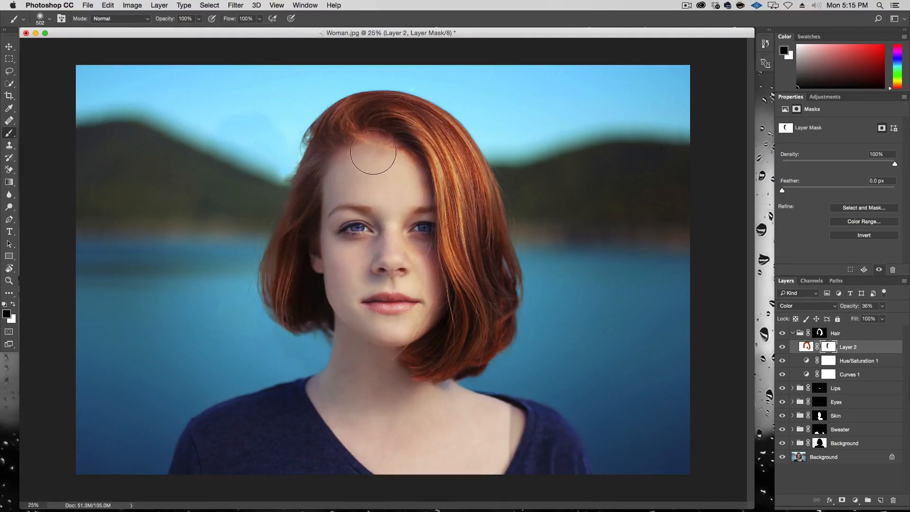
{"action": "left_click_drag", "start_coordinate": [373, 151], "coordinate": [378, 162]}
{"action": "left_click_drag", "start_coordinate": [427, 279], "coordinate": [422, 250]}
Toggle the visibility of Layer 2 to compare the hair with and without the color, and collapse the Hair group
{"action": "left_click", "coordinate": [781, 350]}
{"action": "left_click", "coordinate": [780, 350]}
{"action": "left_click", "coordinate": [781, 347]}
{"action": "left_click", "coordinate": [781, 347]}
{"action": "left_click", "coordinate": [781, 348]}
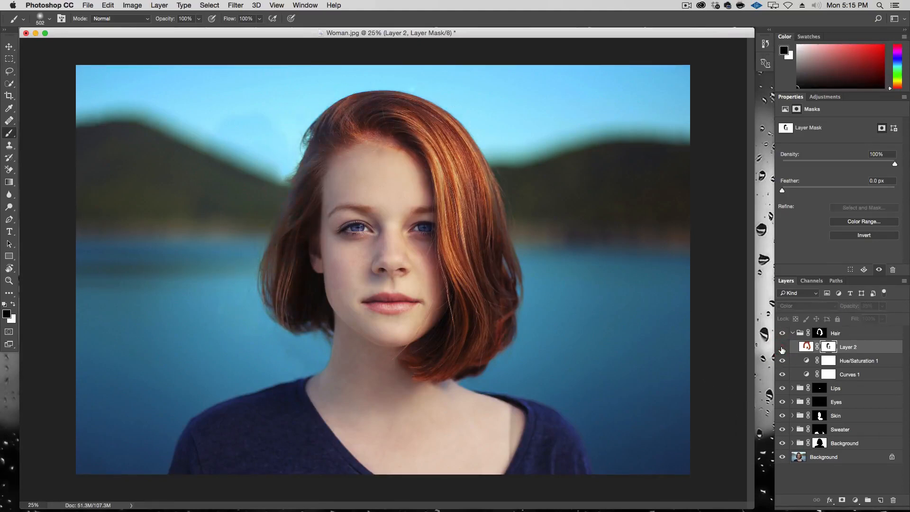
{"action": "left_click", "coordinate": [781, 348]}
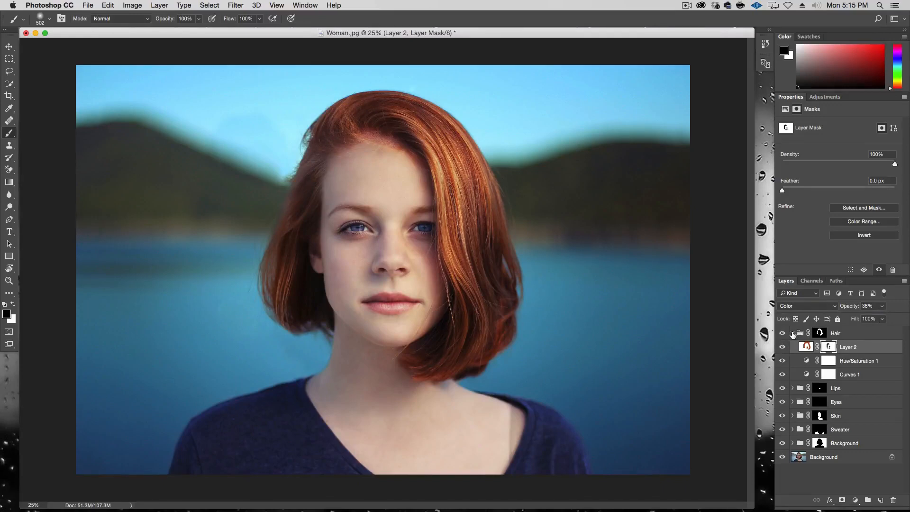
{"action": "left_click", "coordinate": [793, 334]}
{"action": "left_click", "coordinate": [792, 334]}
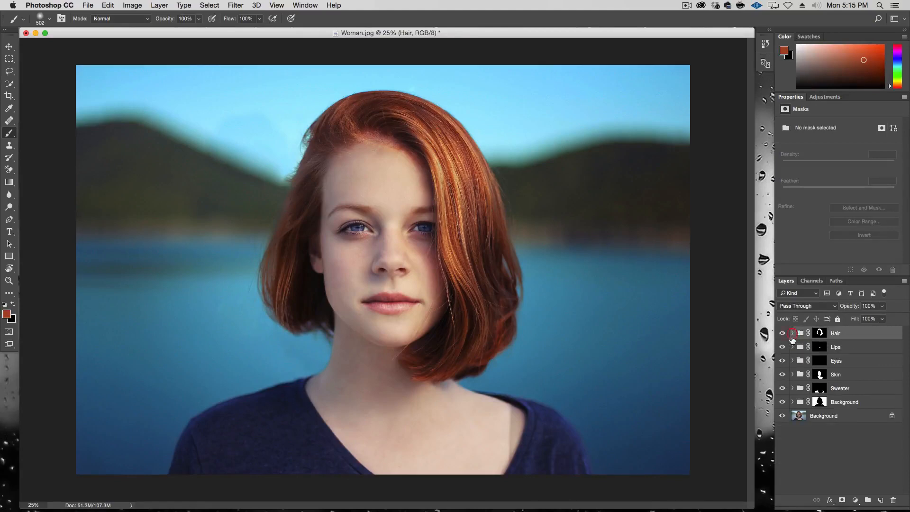
Duplicate the Background image layer, move the copy above all groups, and toggle its visibility to compare the original with the edit
{"action": "left_click", "coordinate": [848, 416]}
{"action": "key", "text": "super+j"}
{"action": "left_click_drag", "start_coordinate": [837, 416], "coordinate": [837, 330]}
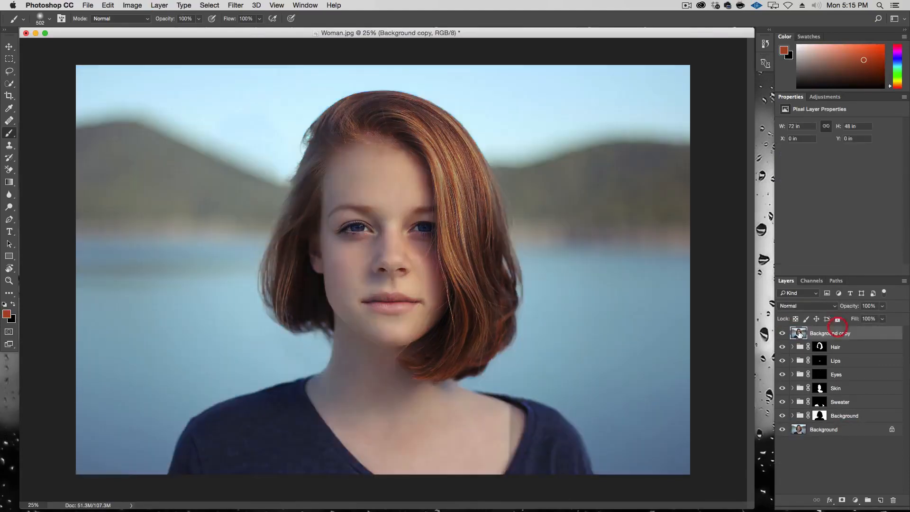
{"action": "left_click", "coordinate": [780, 335]}
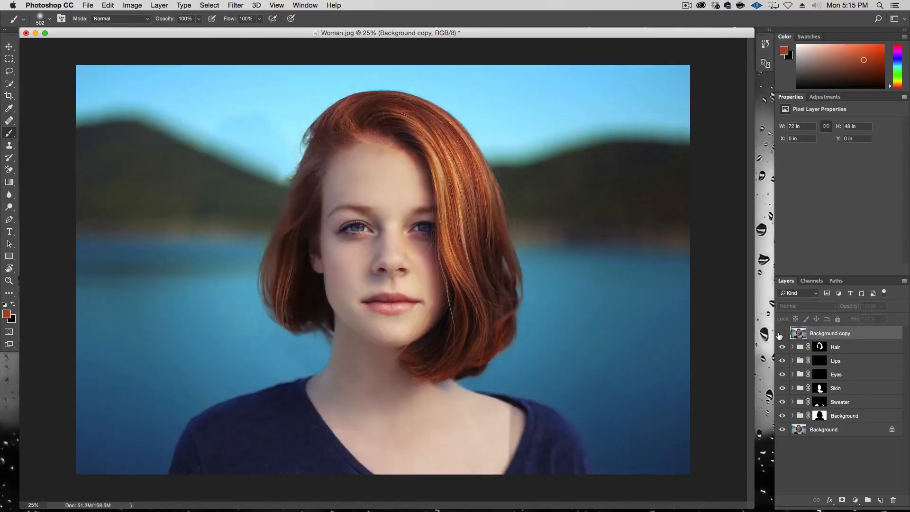
{"action": "left_click", "coordinate": [781, 334]}
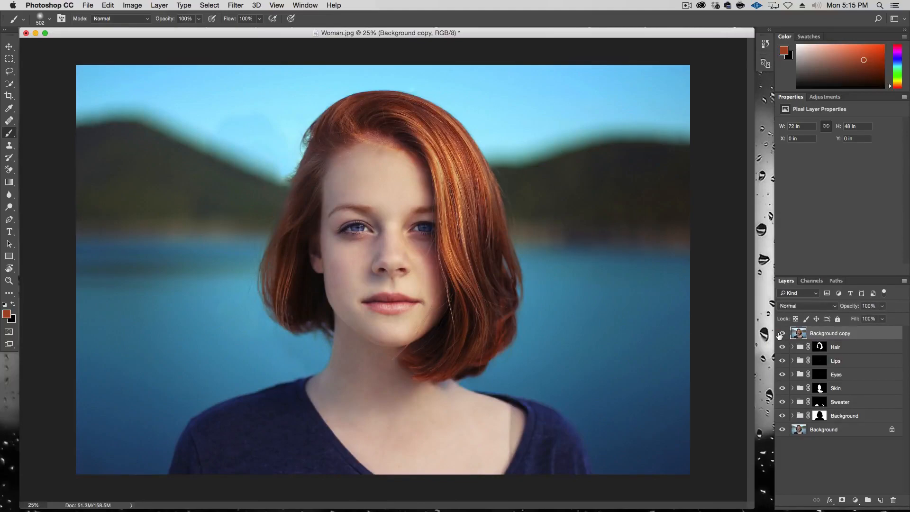